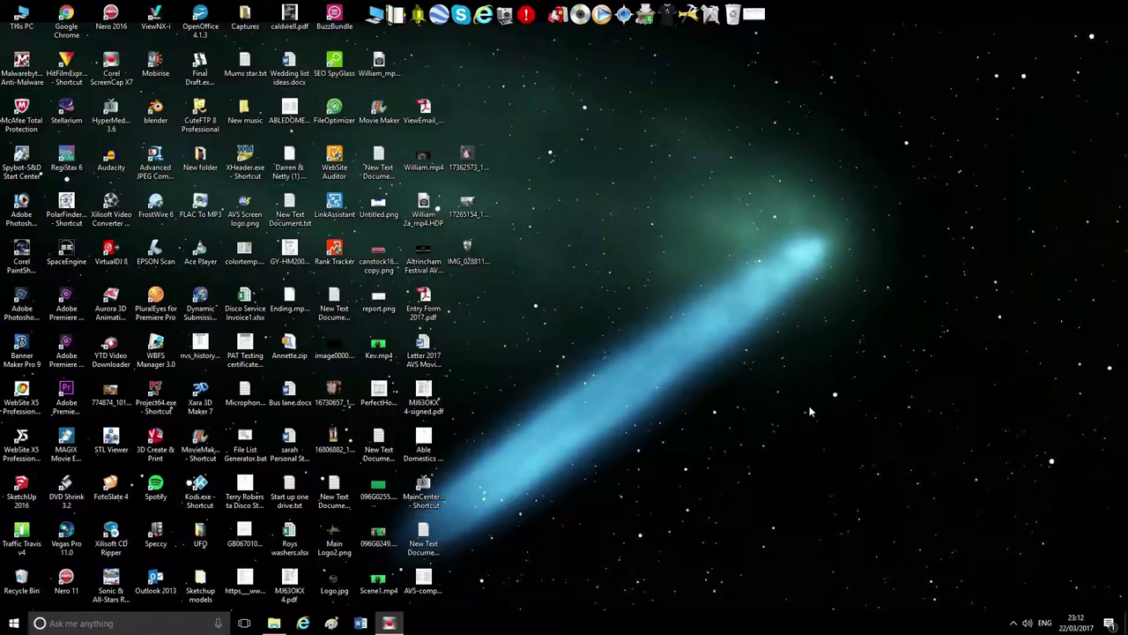
# Step: Launch MAGIX Movie Edit Pro Plus and create the new project 2017-03-22 with PAL FullHD 50p 16:9 movie settings
pyautogui.doubleClick(66, 445)
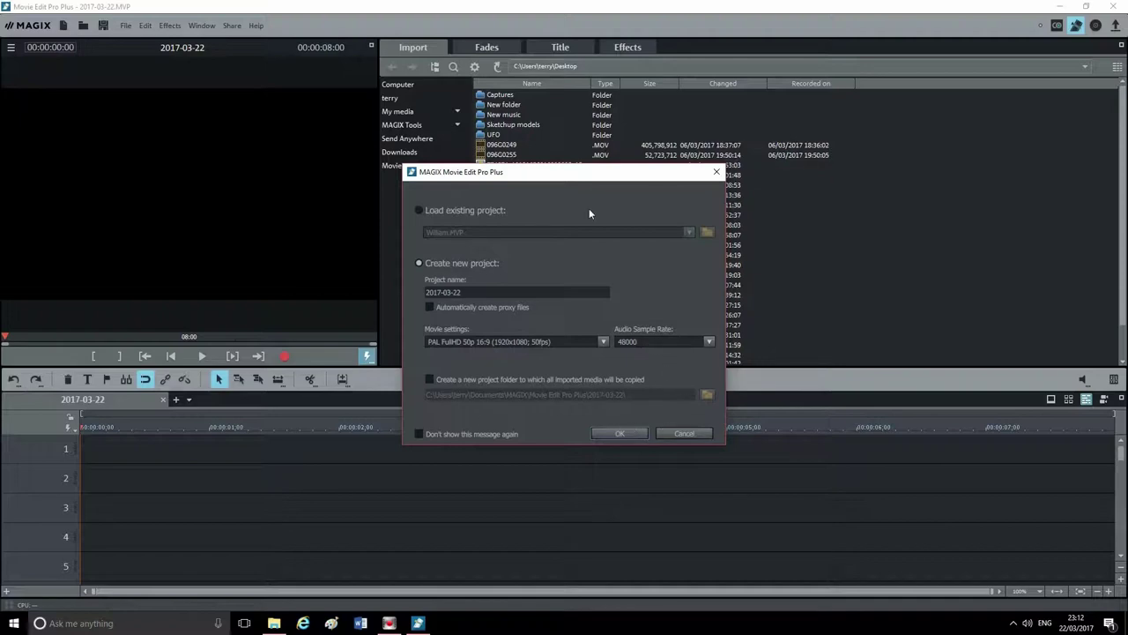
pyautogui.click(628, 432)
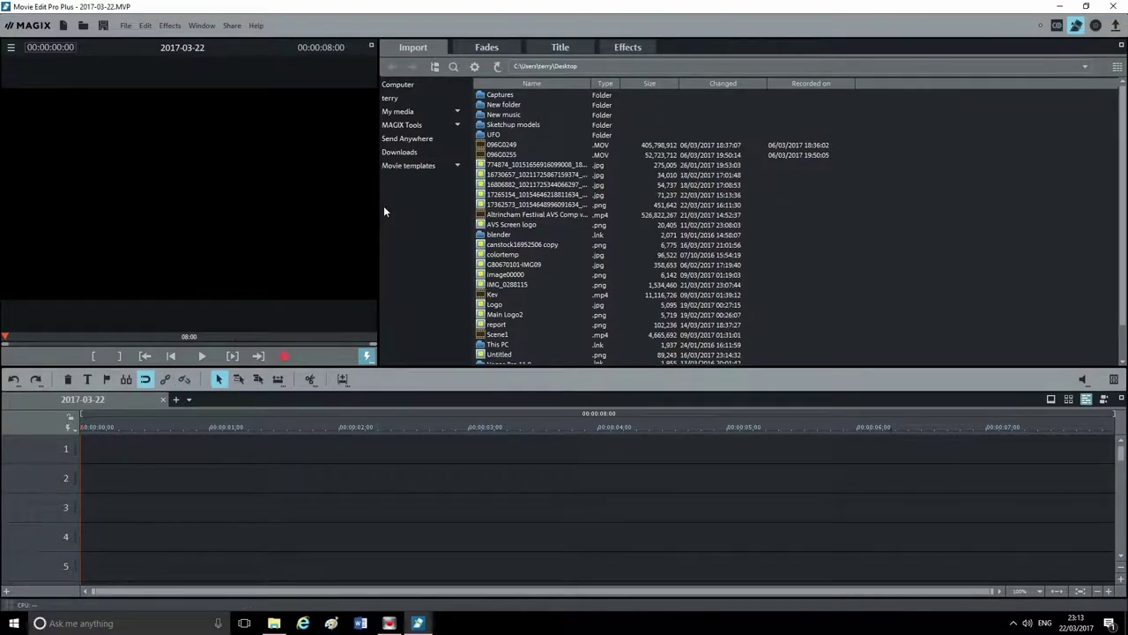
# Step: View the empty project in storyboard and scene overview modes, and return to timeline mode
pyautogui.click(1051, 400)
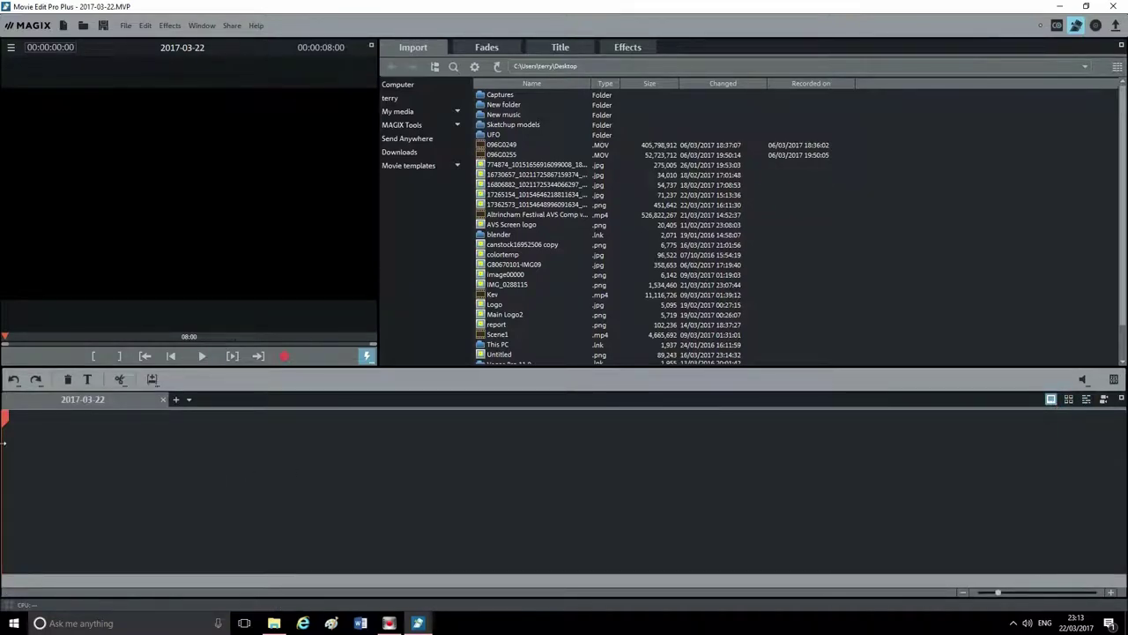
pyautogui.click(1069, 401)
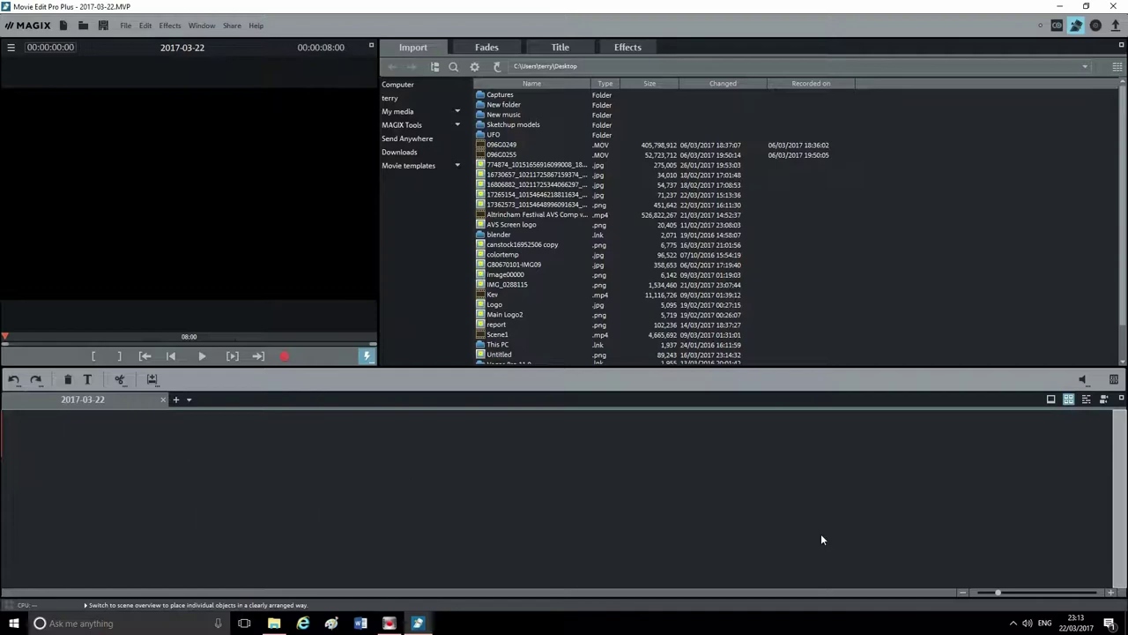
pyautogui.click(1087, 399)
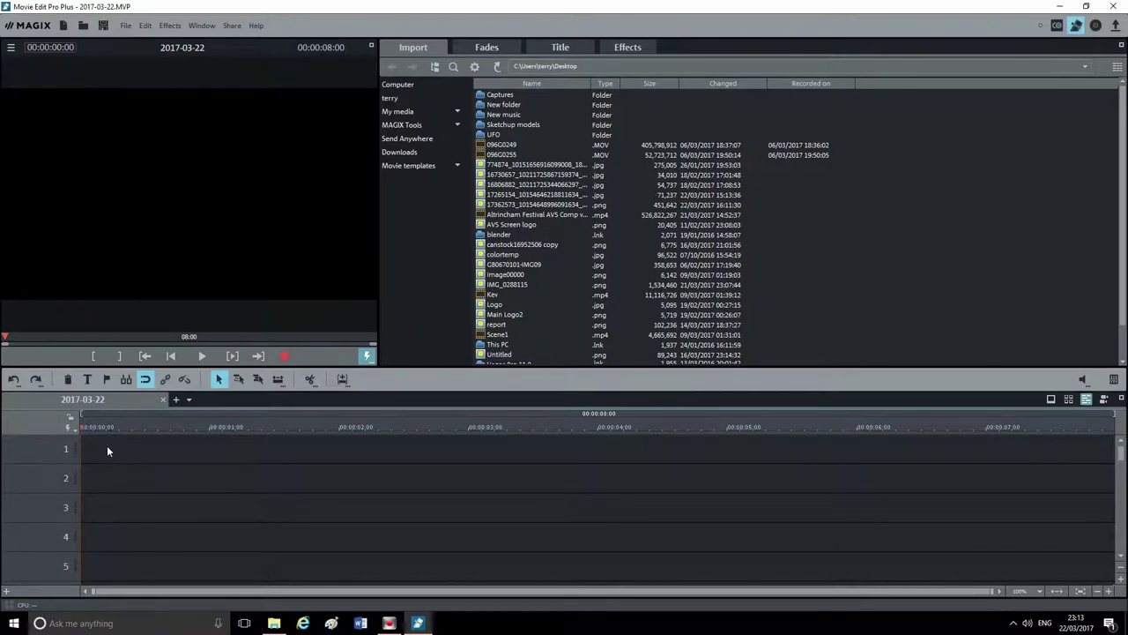
pyautogui.moveTo(74, 425)
pyautogui.mouseDown()
pyautogui.moveTo(238, 427)
pyautogui.moveTo(80, 427)
pyautogui.mouseUp()
pyautogui.scroll(4, 585, 511)
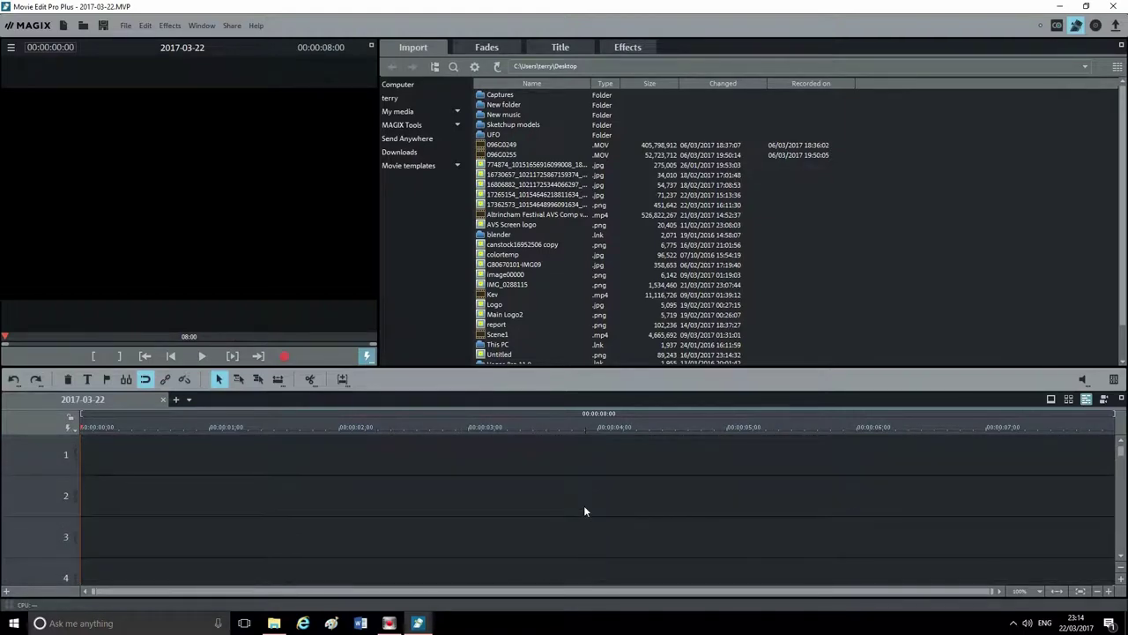
pyautogui.scroll(-4, 585, 511)
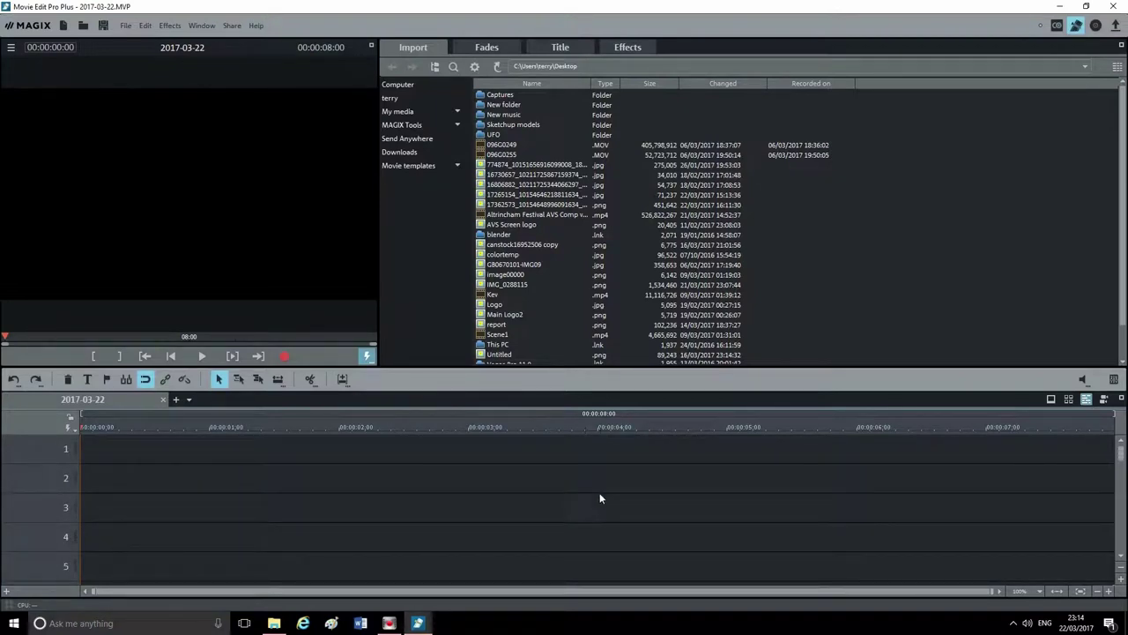
pyautogui.scroll(6, 633, 477)
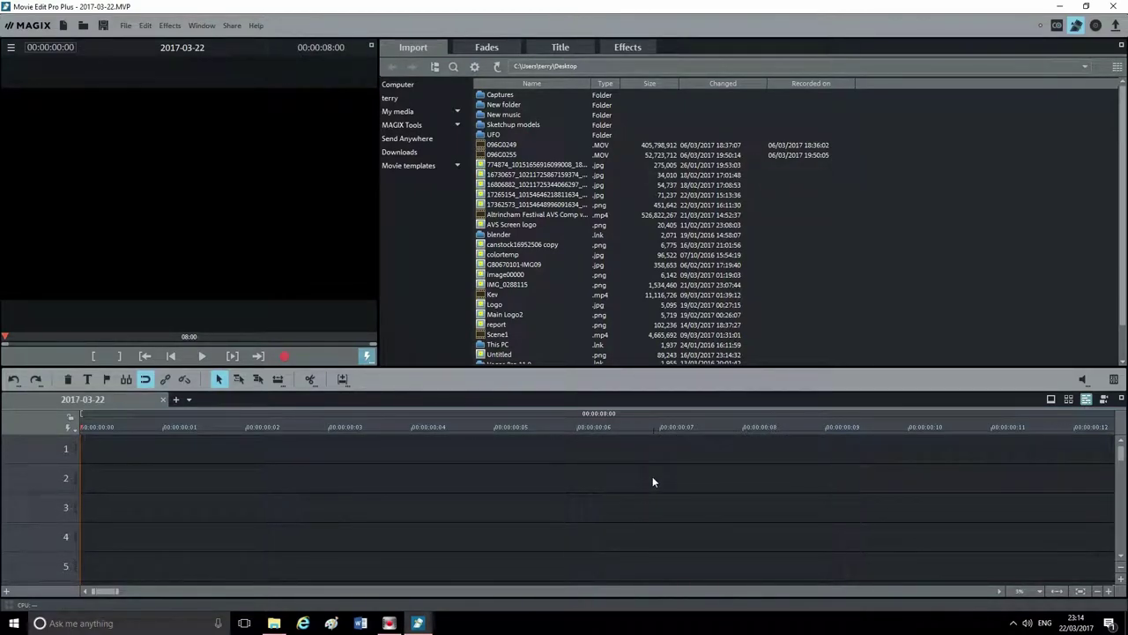
pyautogui.scroll(2, 653, 479)
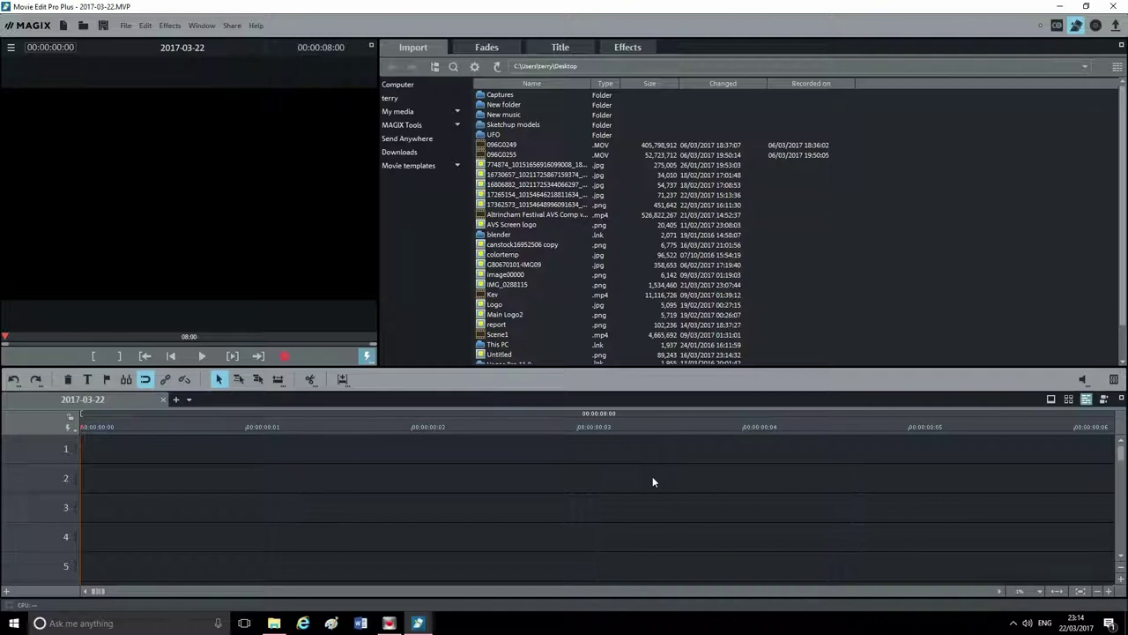
pyautogui.scroll(2, 653, 481)
pyautogui.scroll(-4, 653, 481)
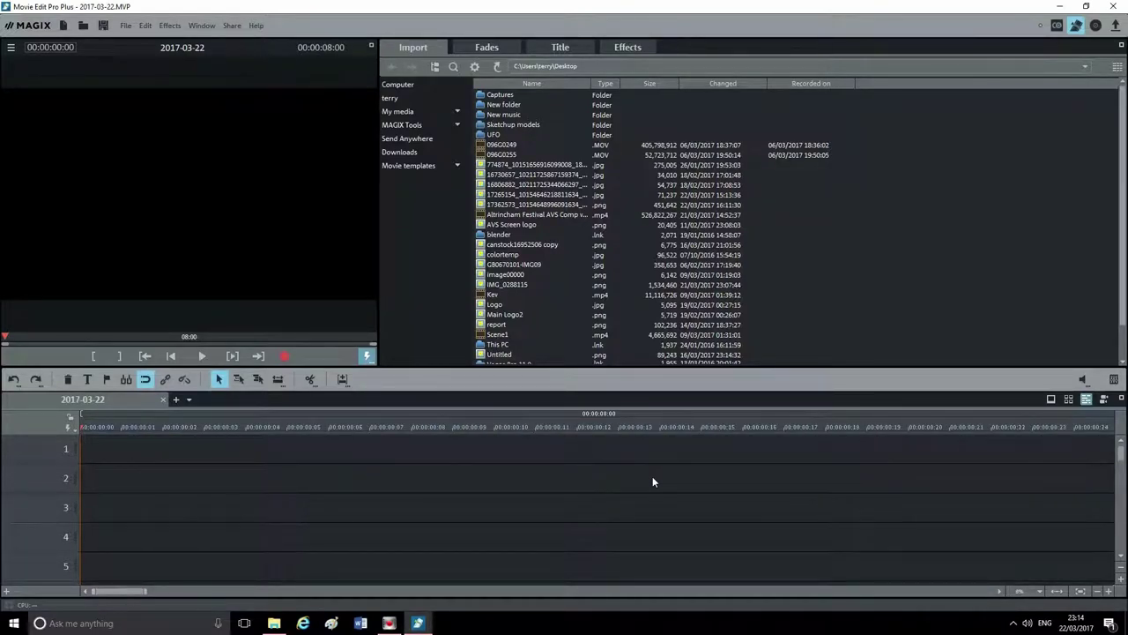
pyautogui.scroll(-2, 653, 481)
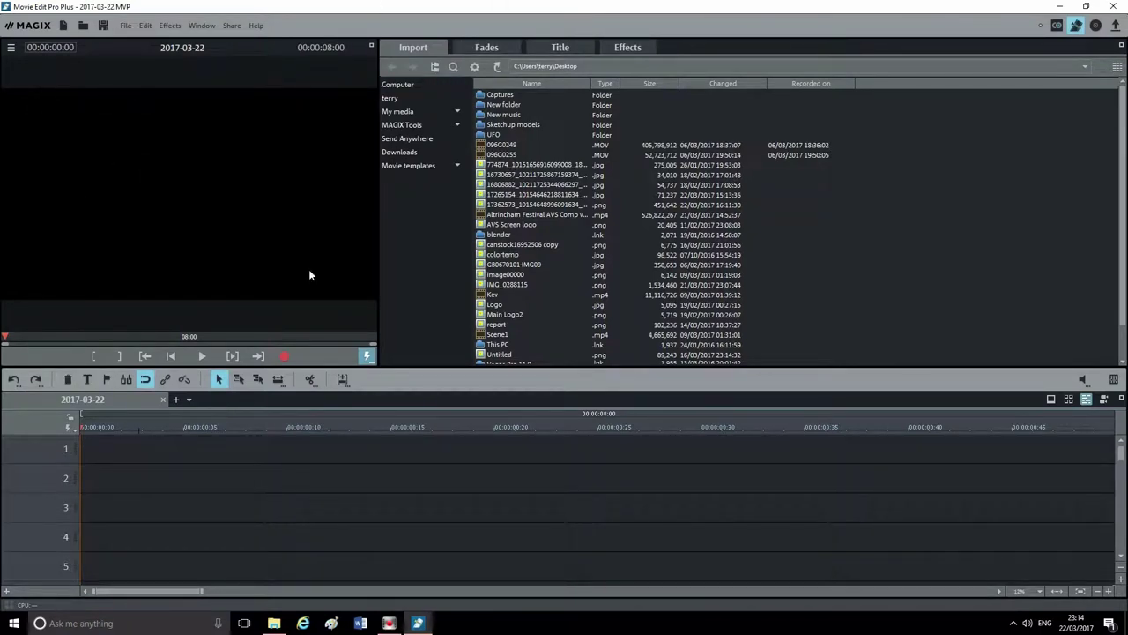
pyautogui.click(126, 25)
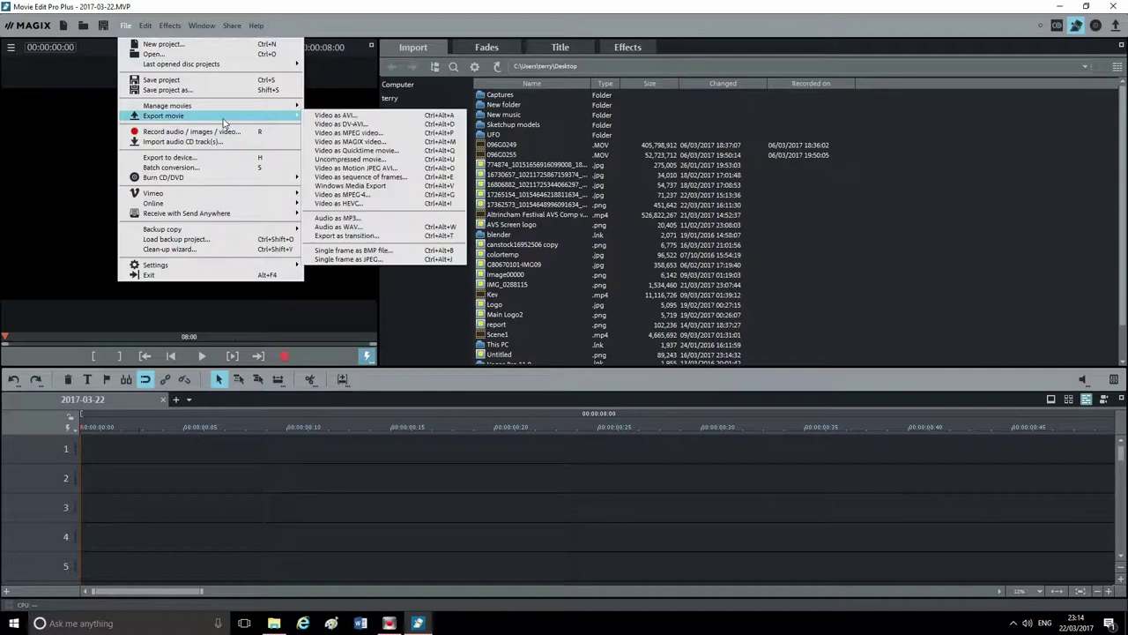
pyautogui.click(975, 254)
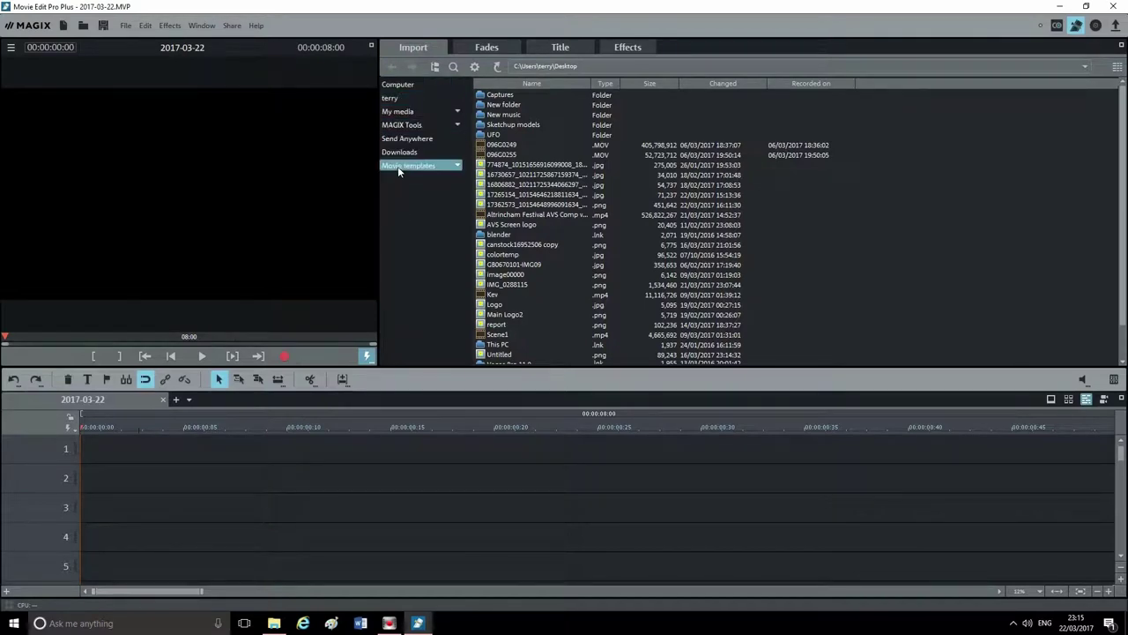
# Step: Browse the computer's drives, the user folder and its Desktop for media to import
pyautogui.click(410, 86)
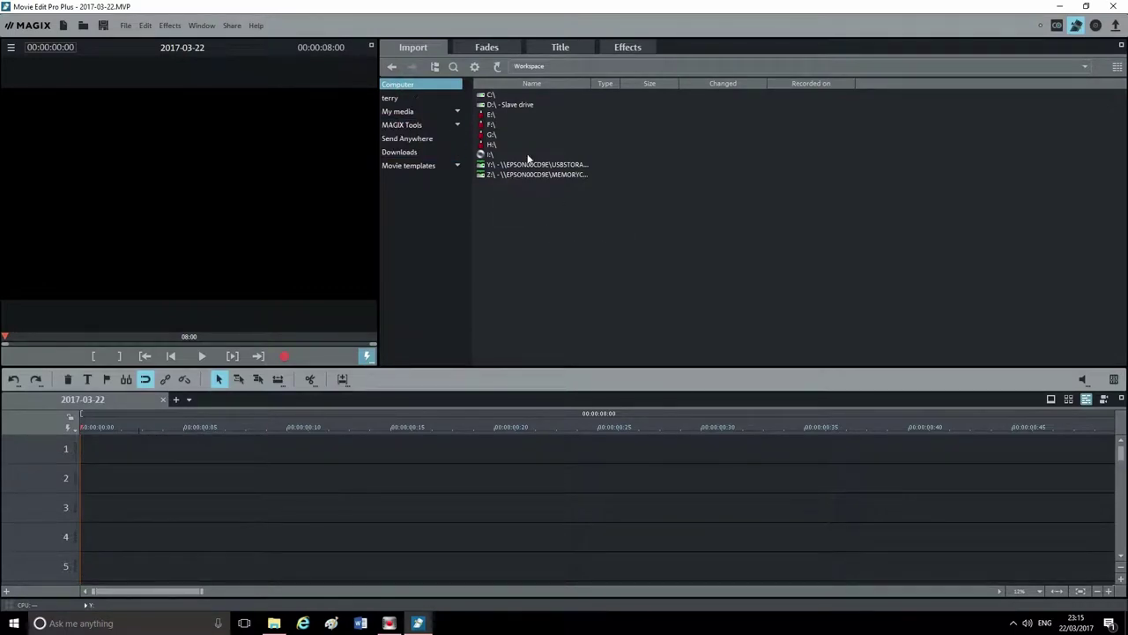
pyautogui.click(394, 99)
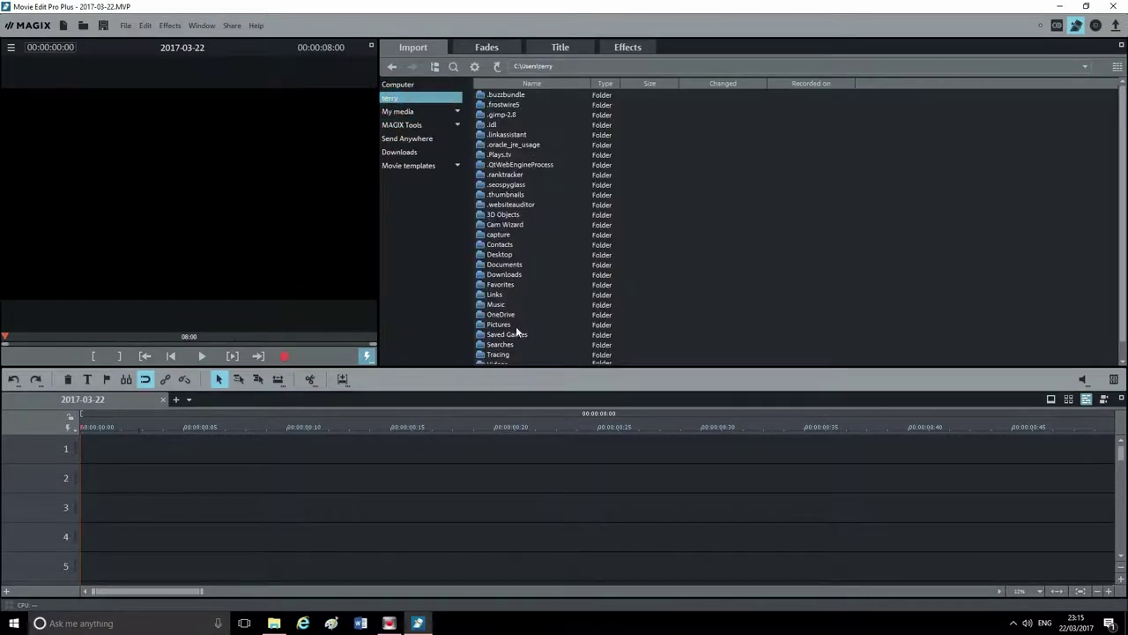
pyautogui.doubleClick(500, 254)
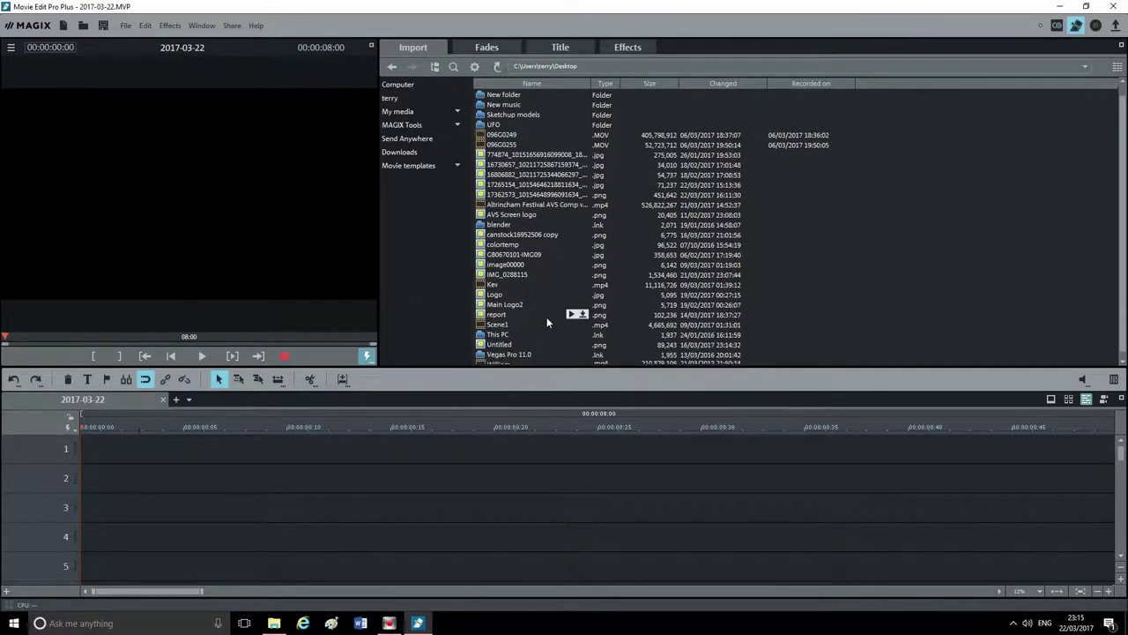
pyautogui.click(403, 98)
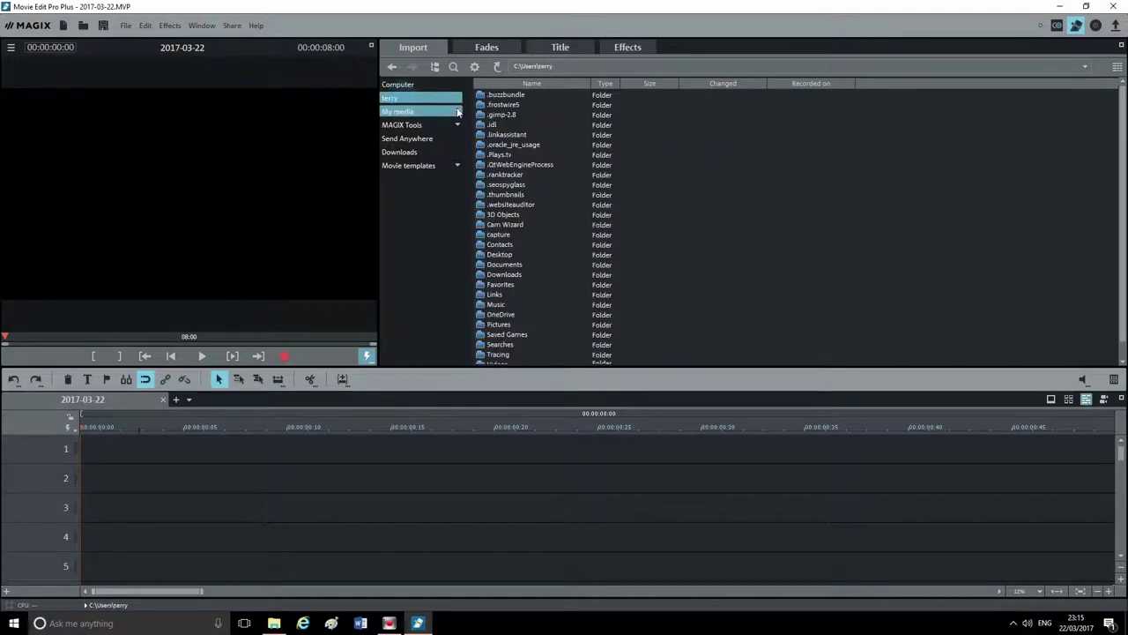
# Step: Open the clips folder on the D: drive in the media import browser
pyautogui.click(414, 84)
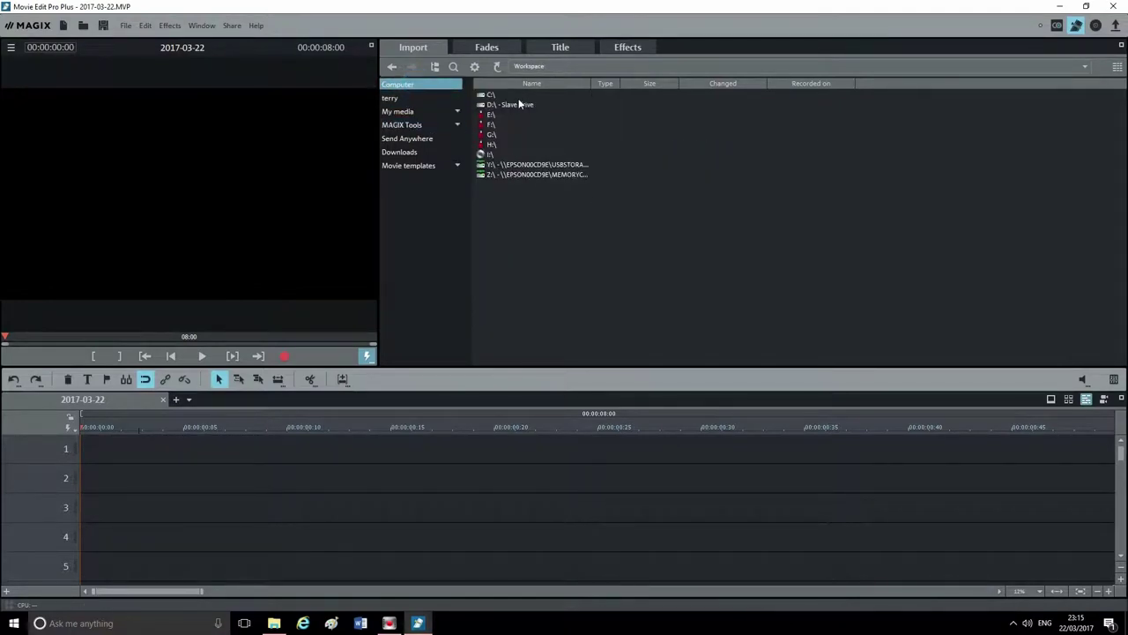
pyautogui.doubleClick(518, 104)
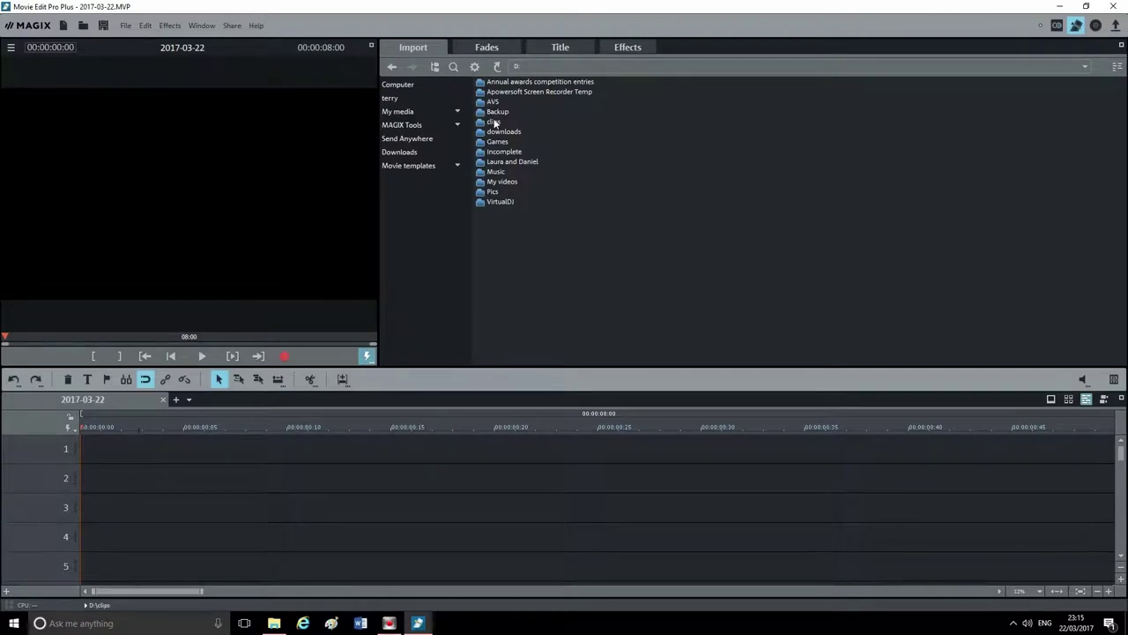
pyautogui.doubleClick(493, 122)
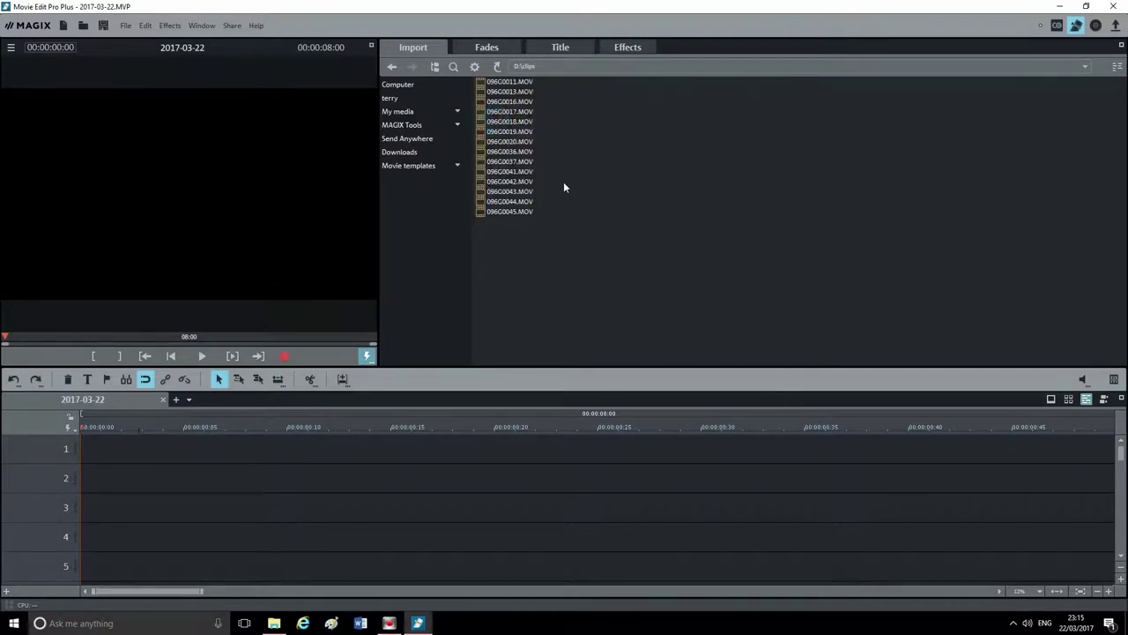
# Step: Preview the clips 096G0016.MOV and 096G0044.MOV from the clips folder
pyautogui.click(509, 92)
pyautogui.click(502, 161)
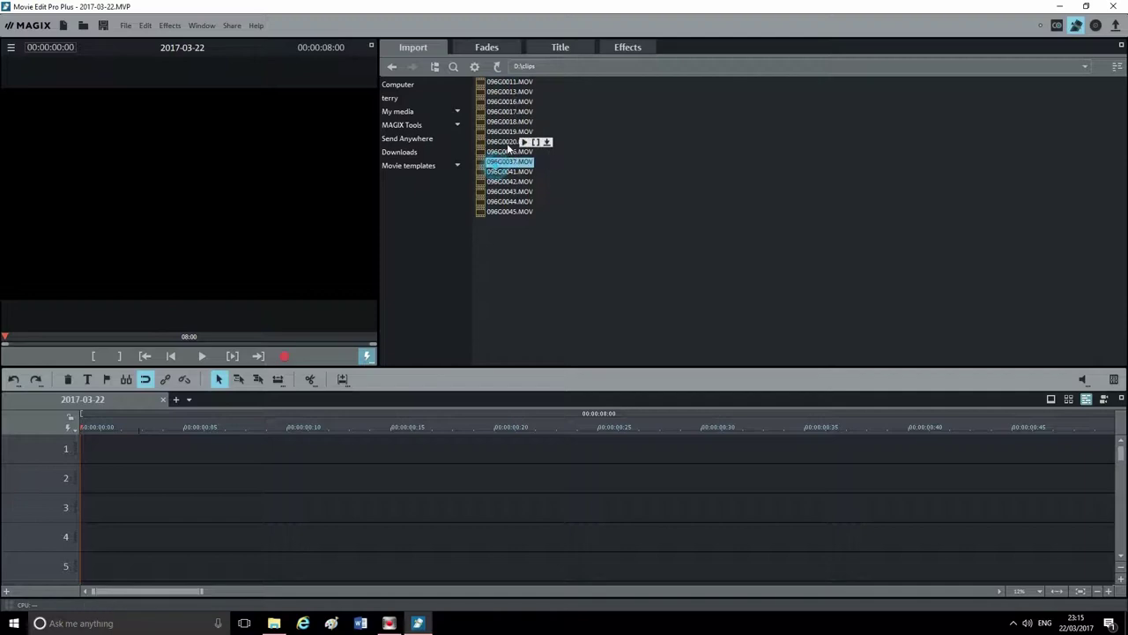
pyautogui.click(526, 103)
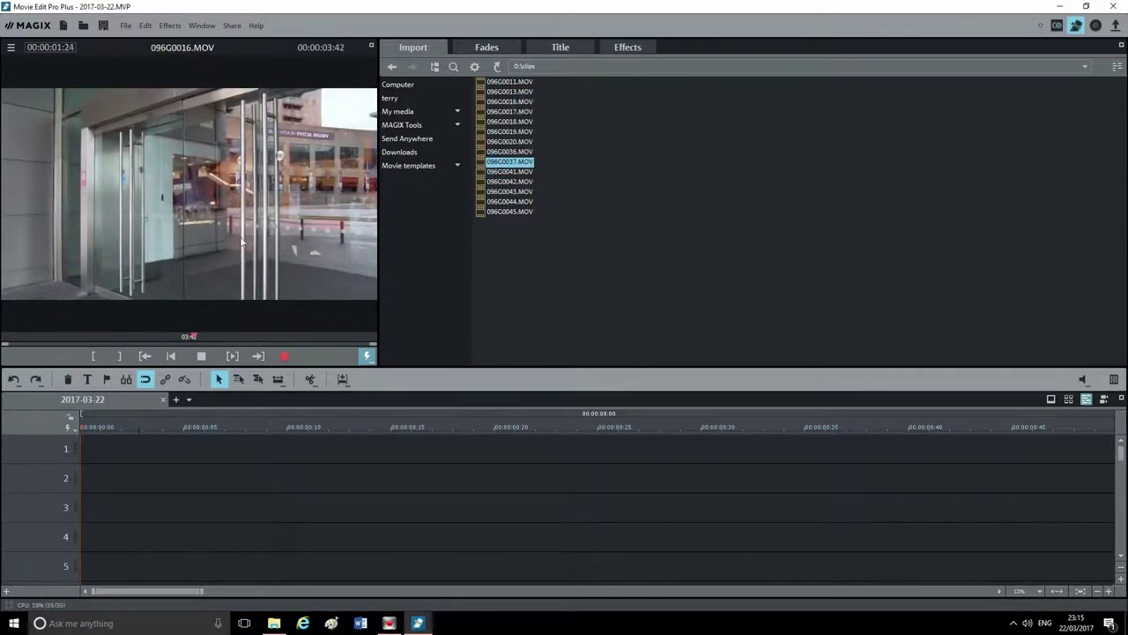
pyautogui.press('space')
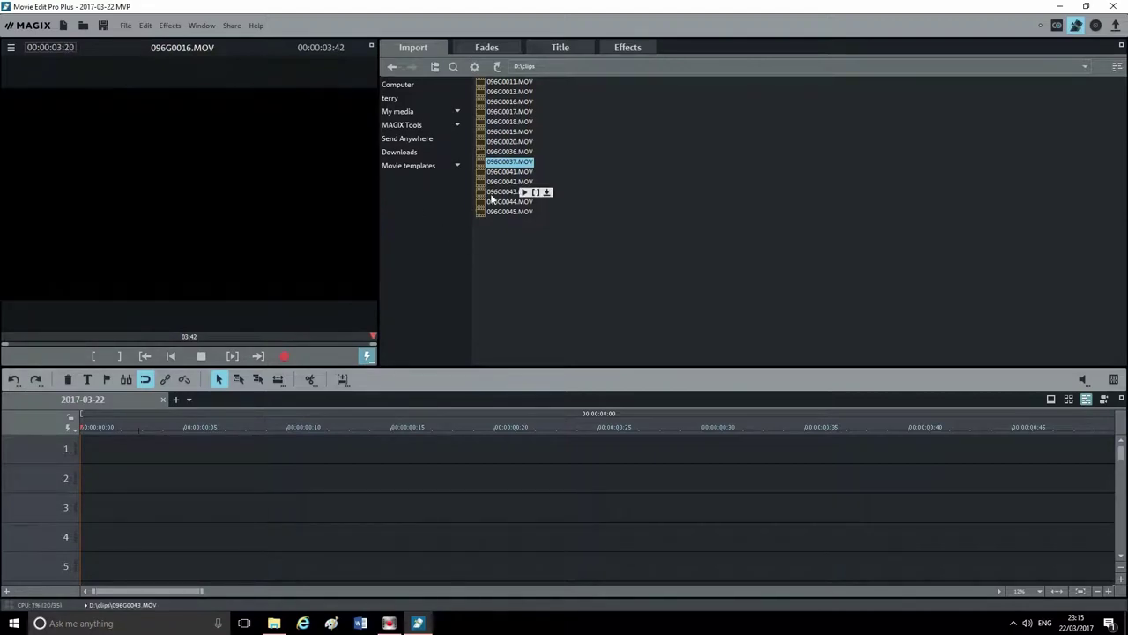
pyautogui.click(524, 204)
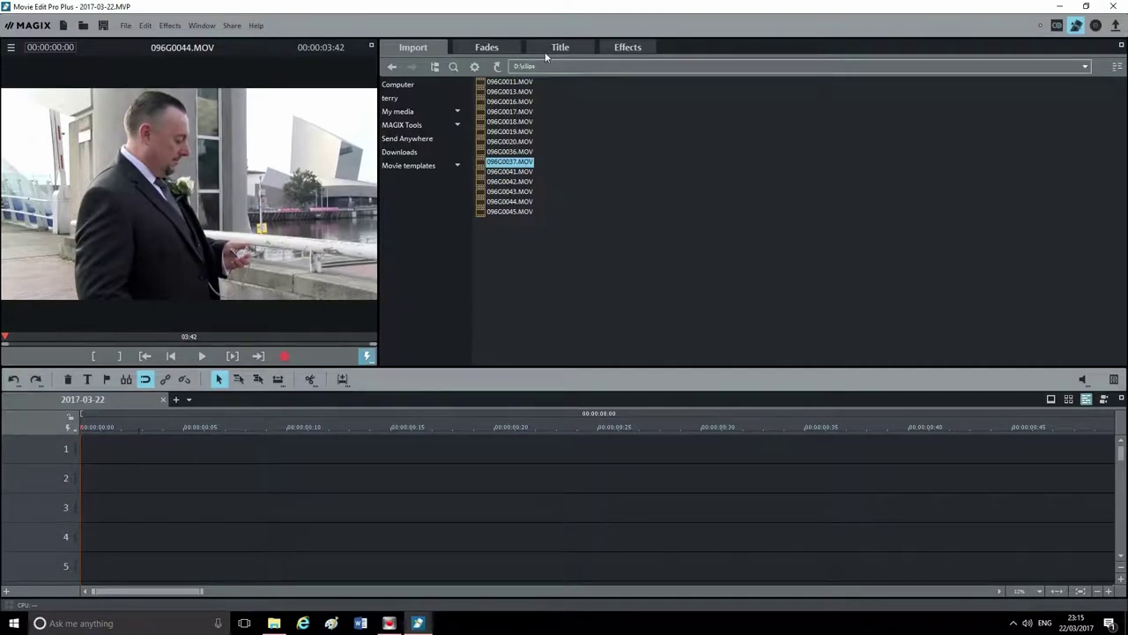
# Step: Preview the Flubber font title template and add it at the start of track 1
pyautogui.click(568, 48)
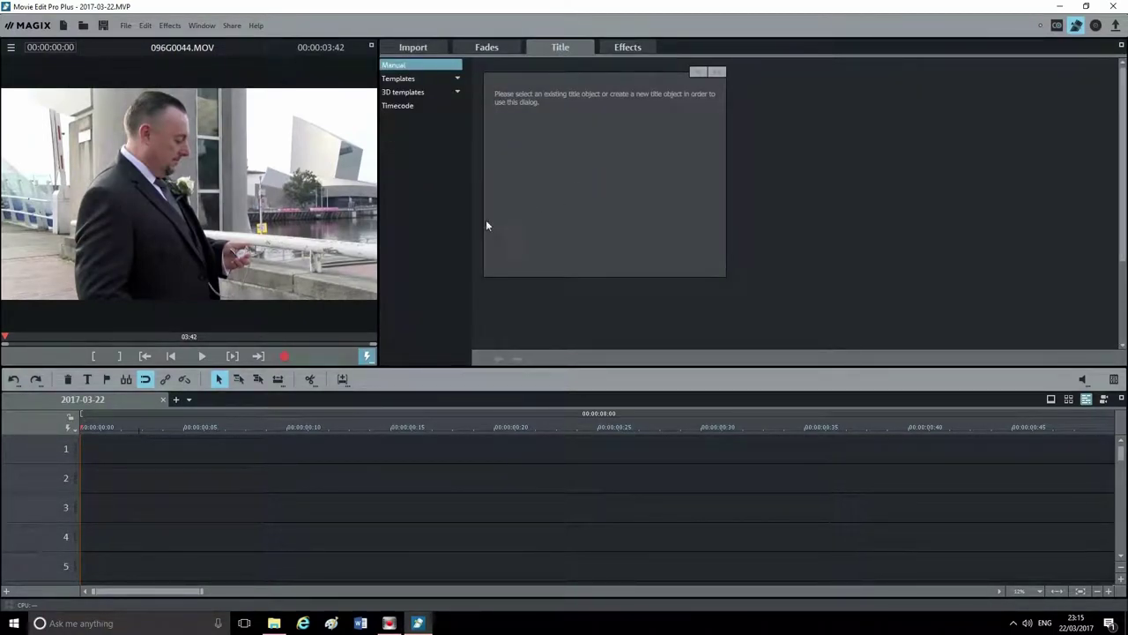
pyautogui.click(402, 78)
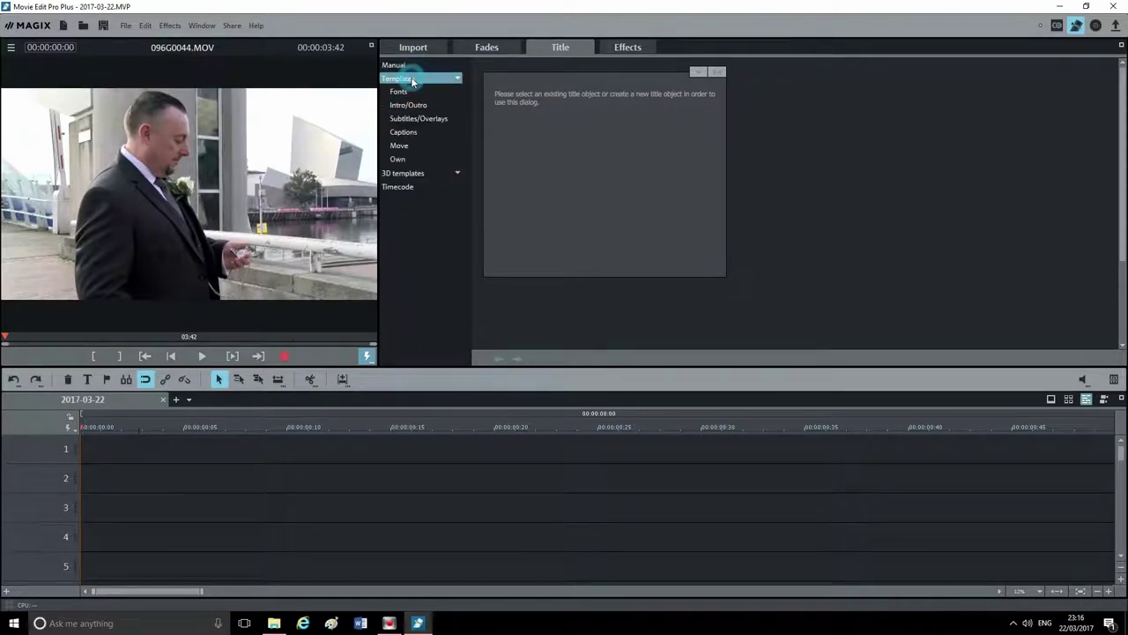
pyautogui.click(400, 94)
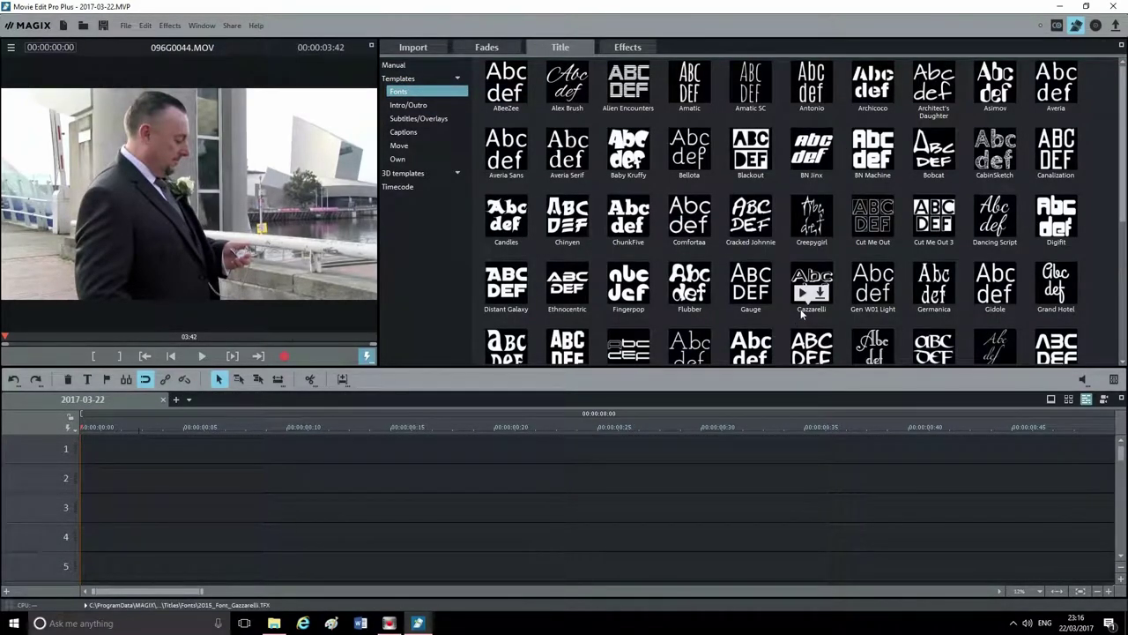
pyautogui.click(689, 287)
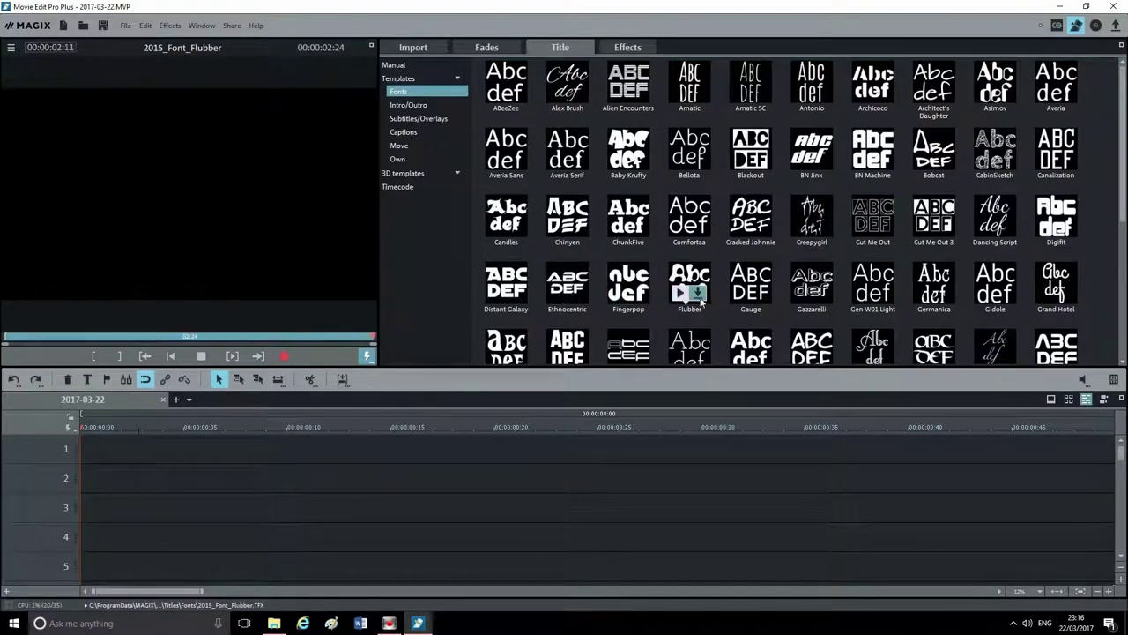
pyautogui.click(680, 292)
pyautogui.moveTo(701, 280); pyautogui.dragTo(121, 451)
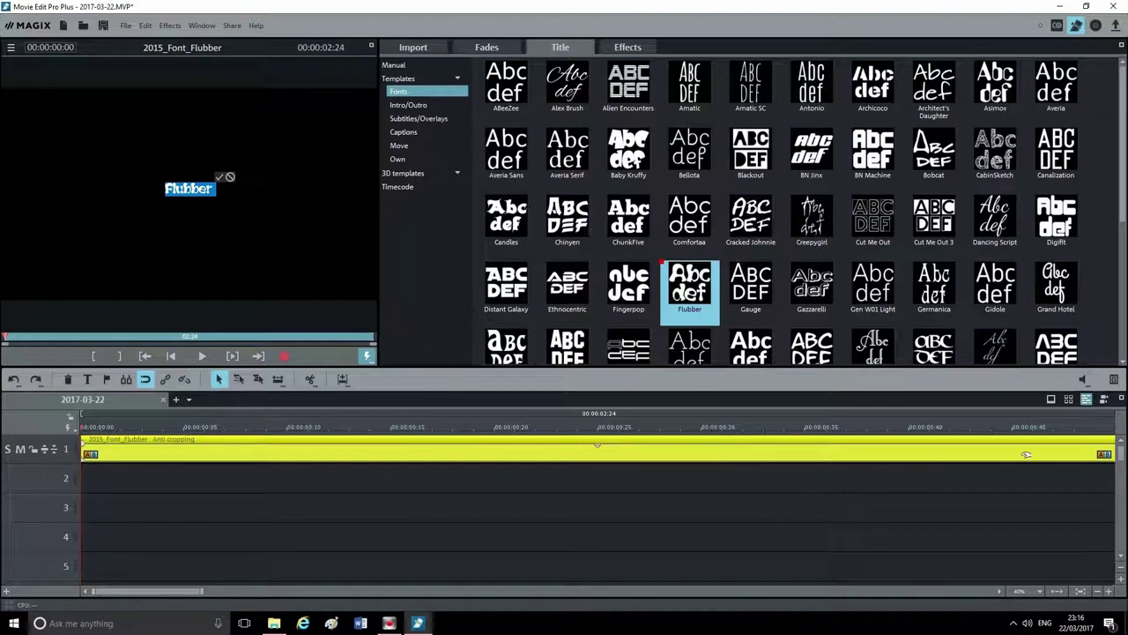
# Step: Shorten the Flubber title on track 1 to about 18 frames by trimming its end
pyautogui.scroll(-3, 821, 501)
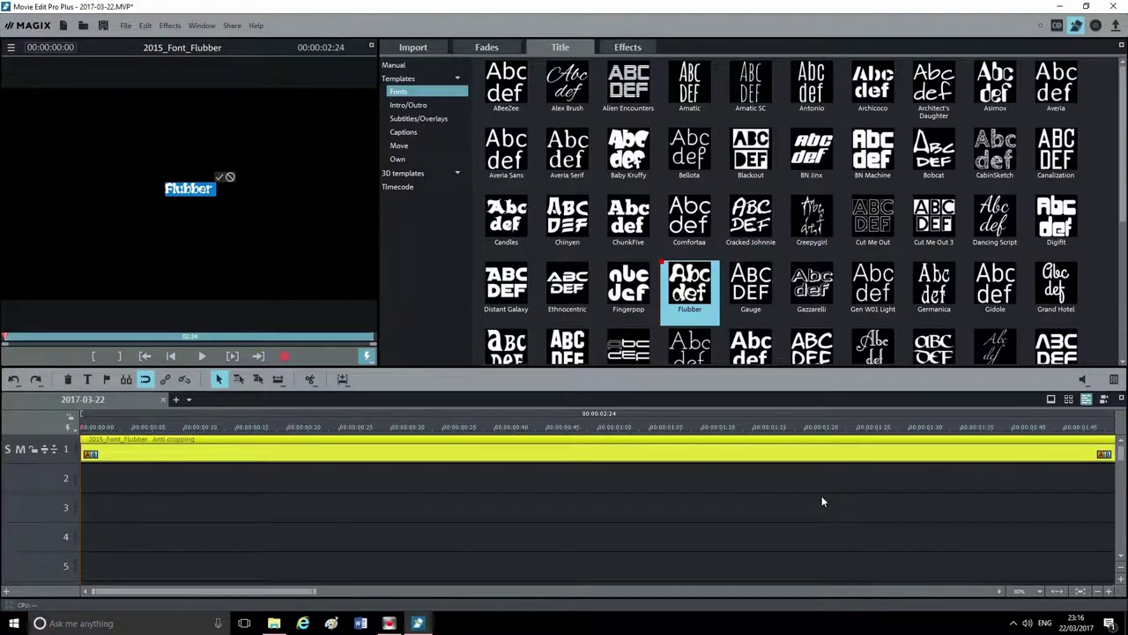
pyautogui.scroll(-3, 821, 501)
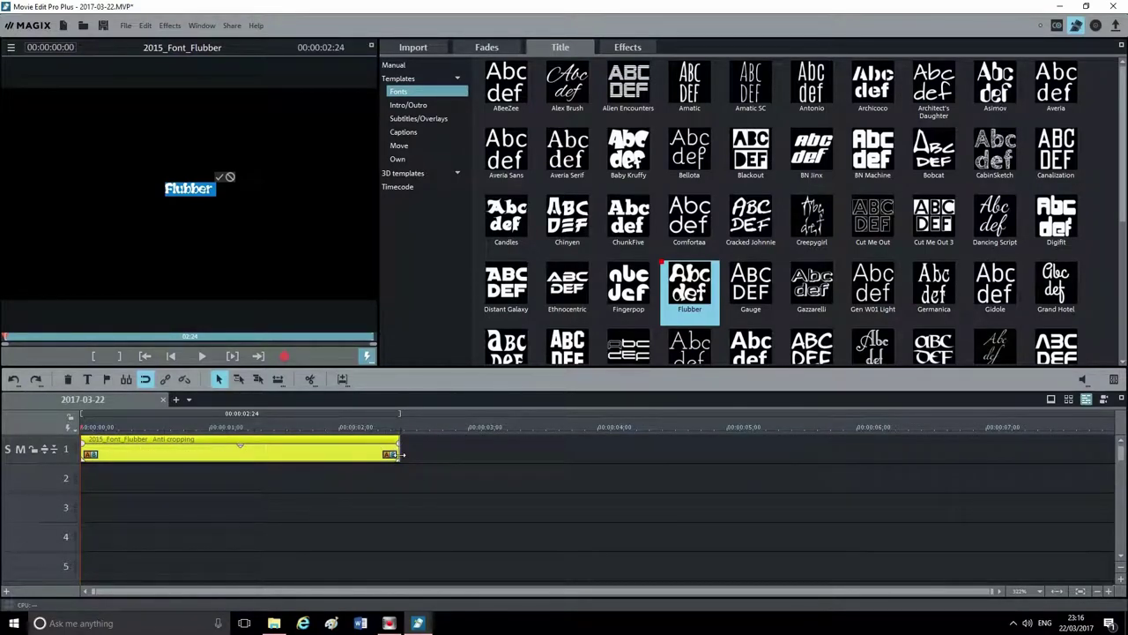
pyautogui.moveTo(399, 452); pyautogui.dragTo(125, 453)
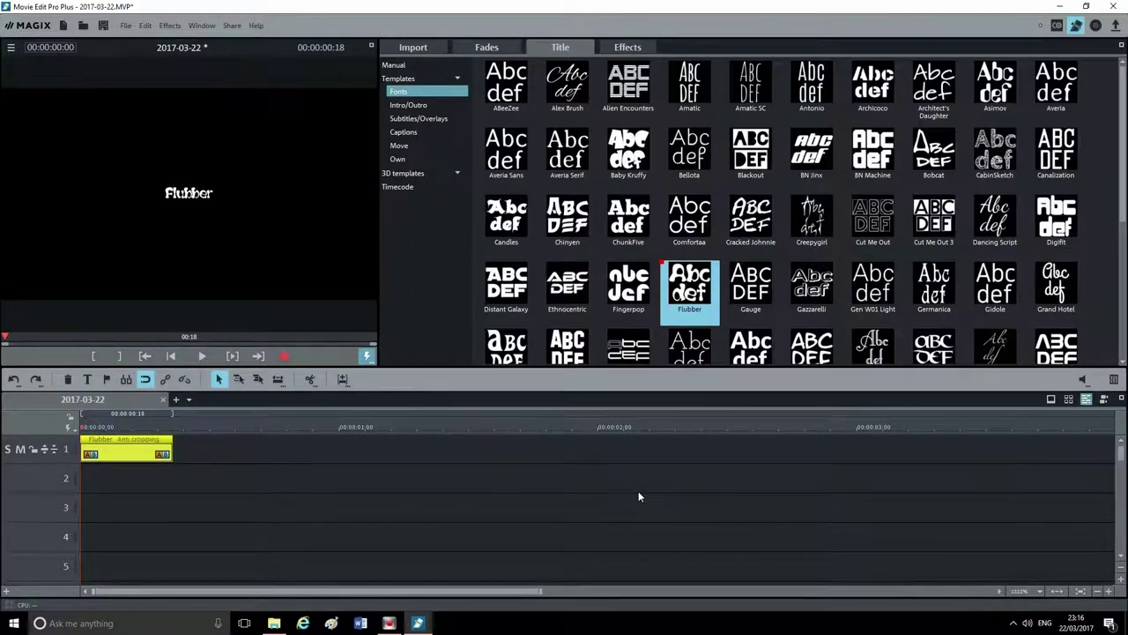
# Step: Open the Flubber title on track 1 for editing
pyautogui.scroll(-5, 638, 491)
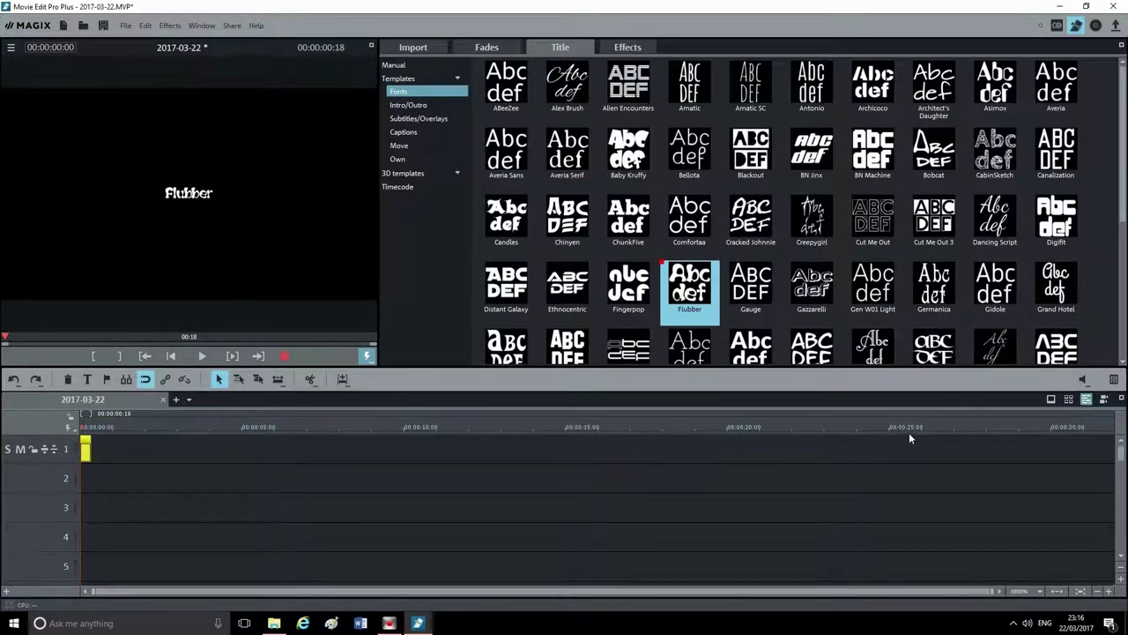
pyautogui.doubleClick(87, 444)
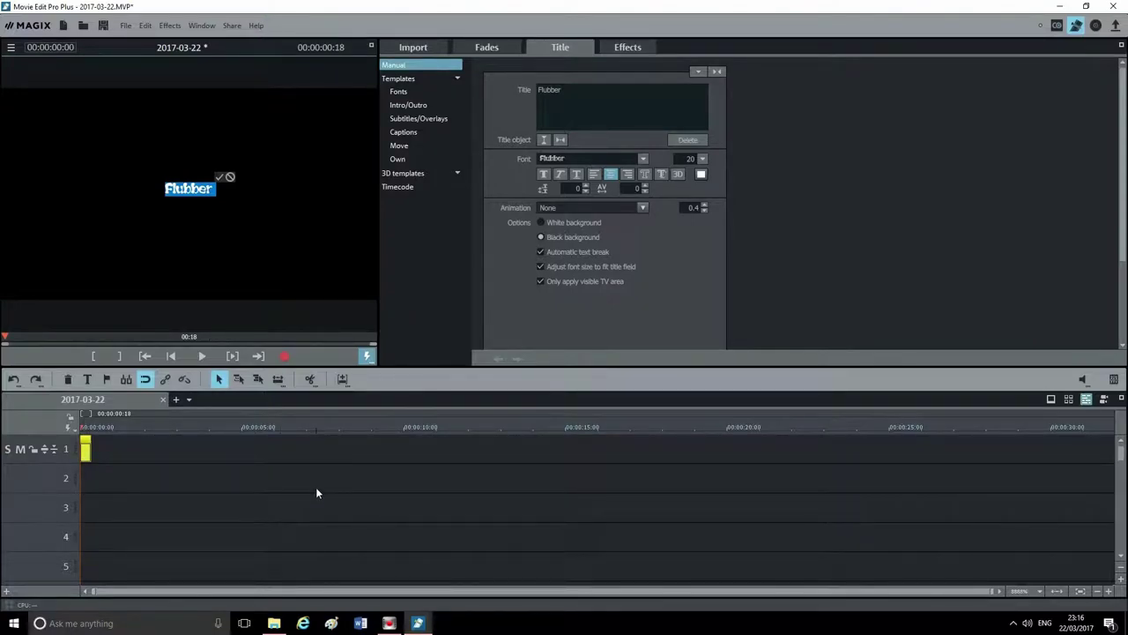
pyautogui.scroll(3, 315, 488)
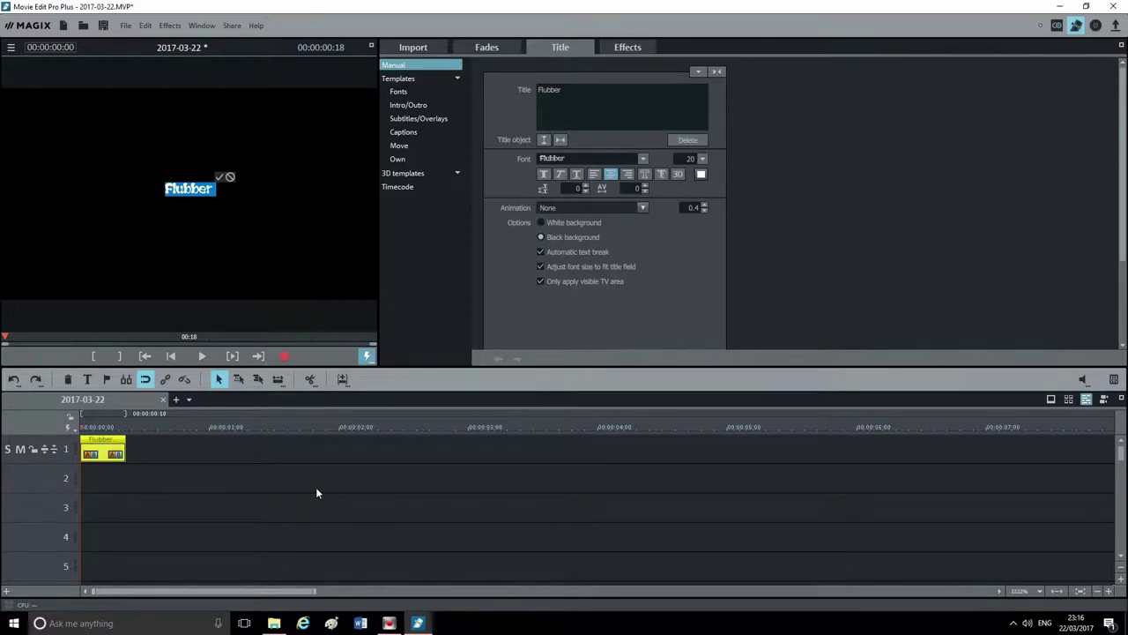
# Step: Close the Outlook inbox and lengthen the Flubber title on track 1 to 5 seconds by extending its end
pyautogui.scroll(2, 316, 487)
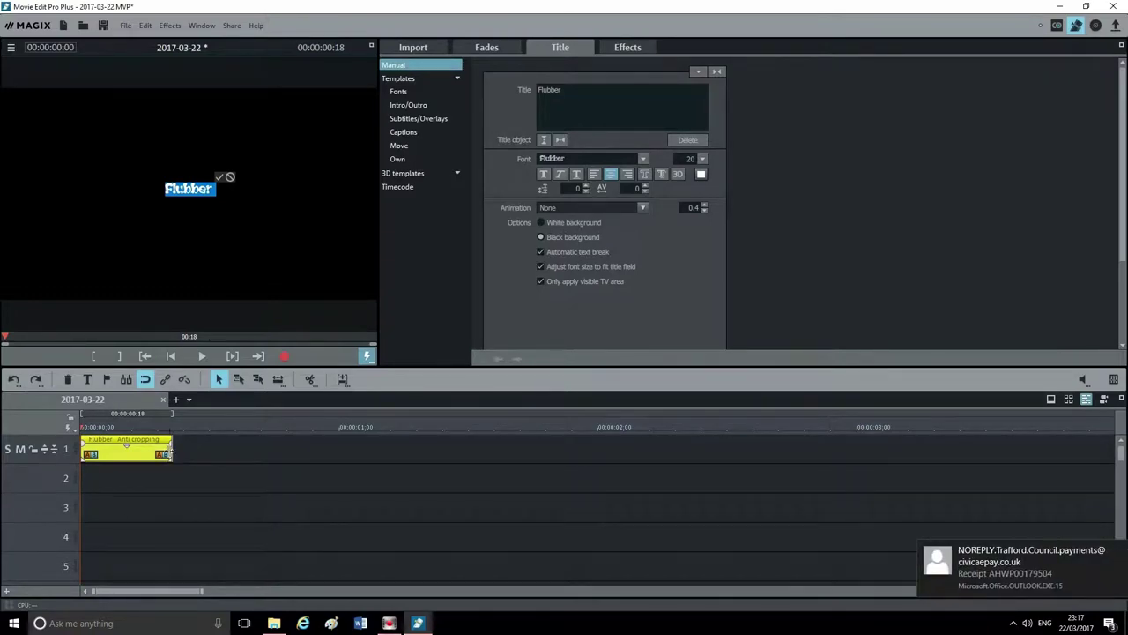
pyautogui.moveTo(169, 453); pyautogui.dragTo(390, 453)
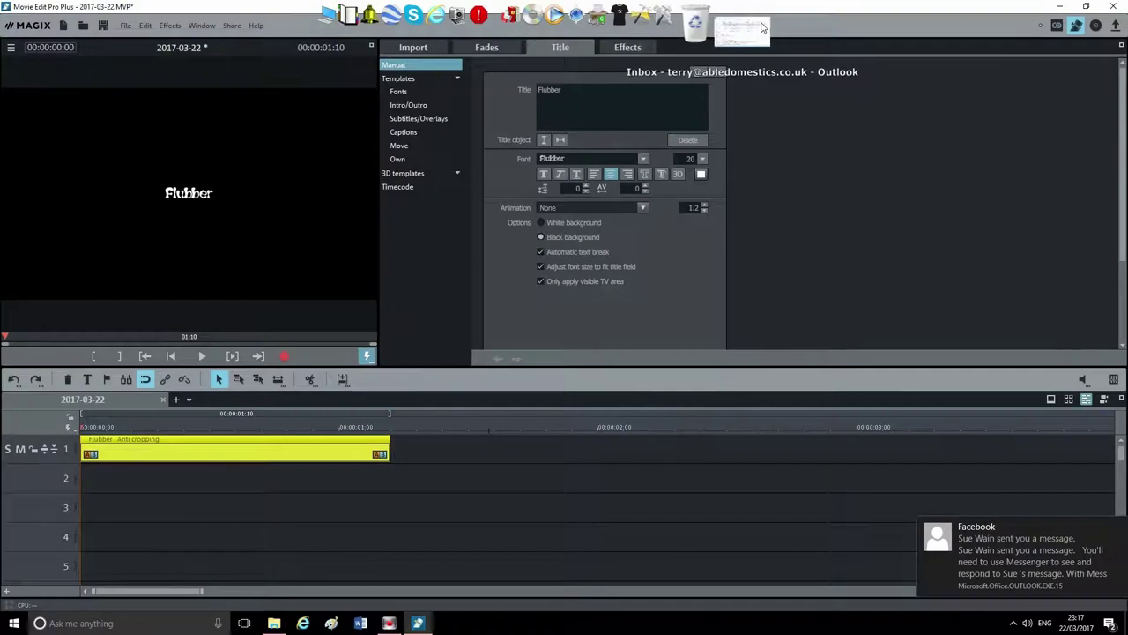
pyautogui.click(759, 23)
pyautogui.click(1118, 6)
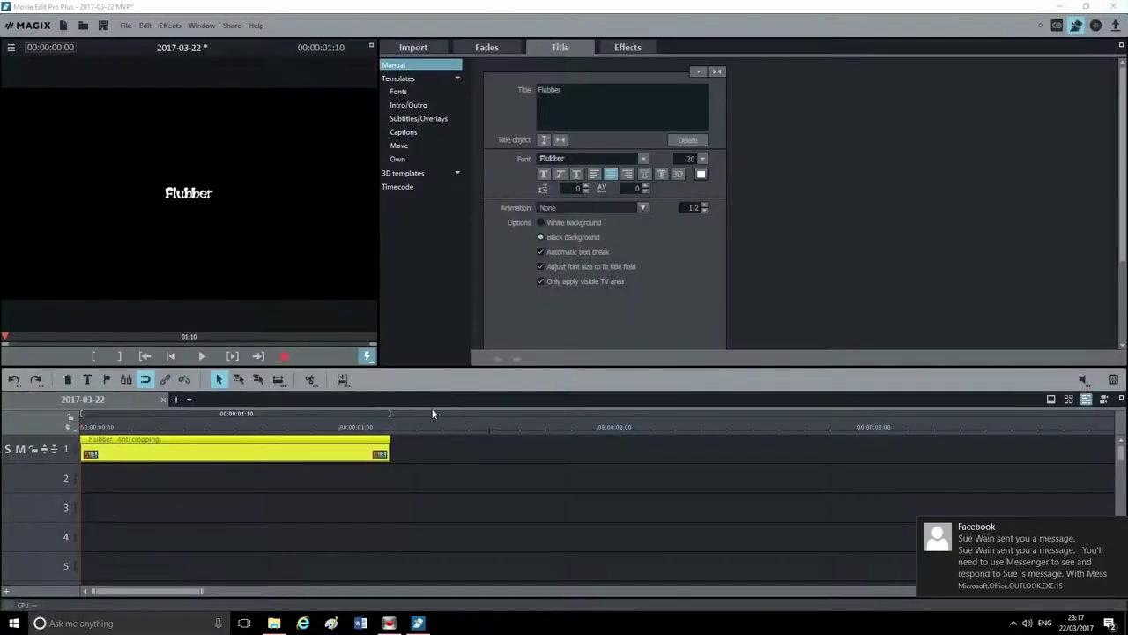
pyautogui.scroll(-1, 415, 518)
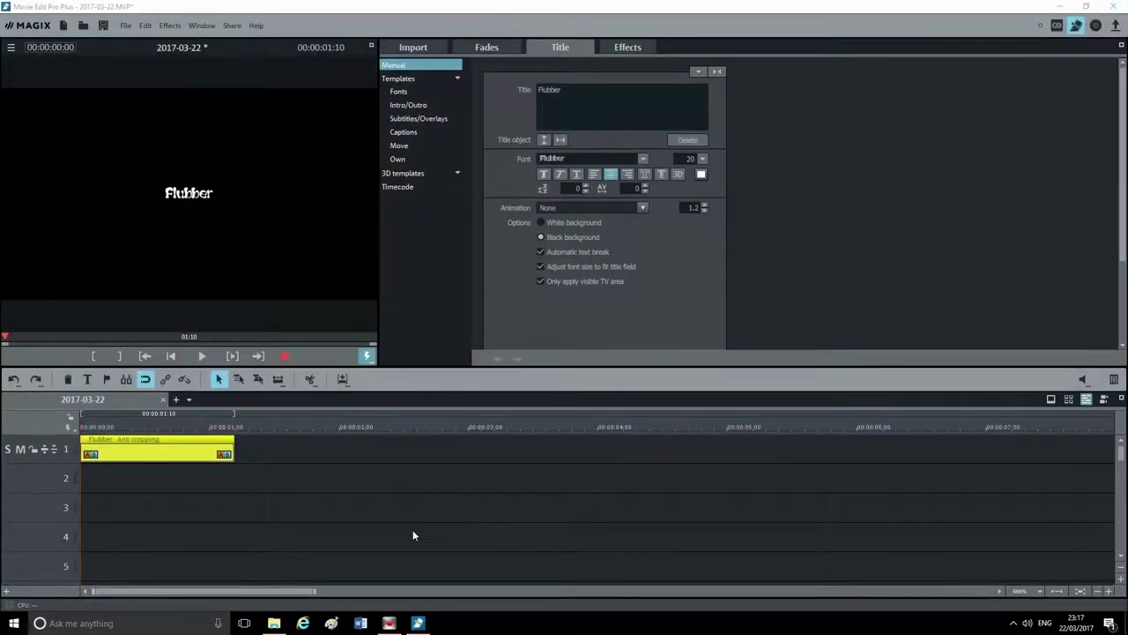
pyautogui.scroll(-2, 449, 499)
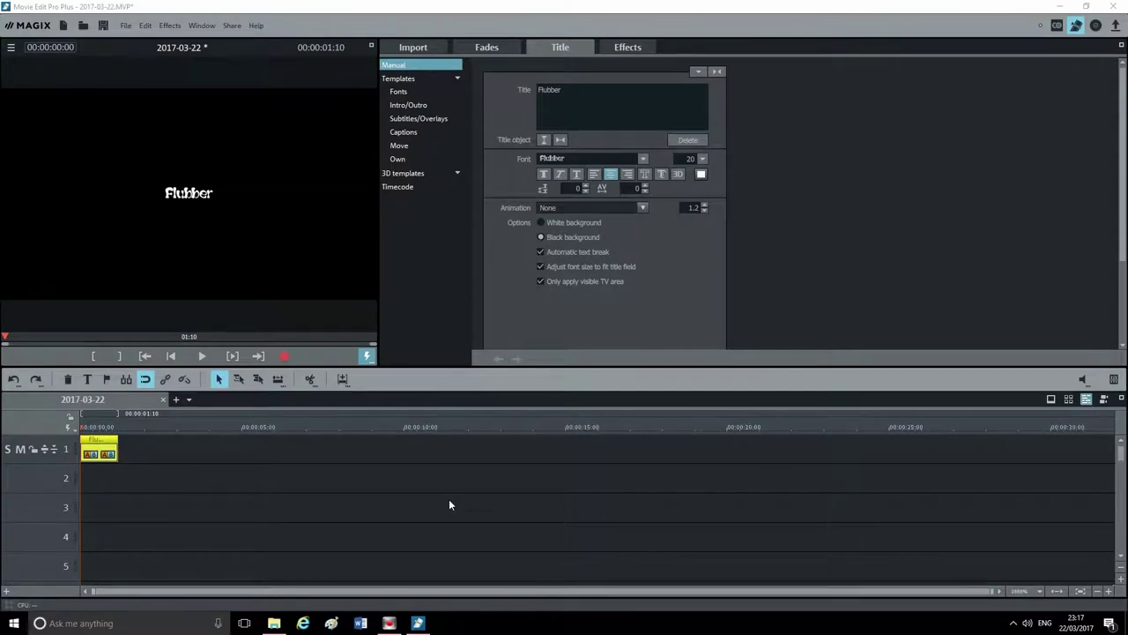
pyautogui.click(449, 499)
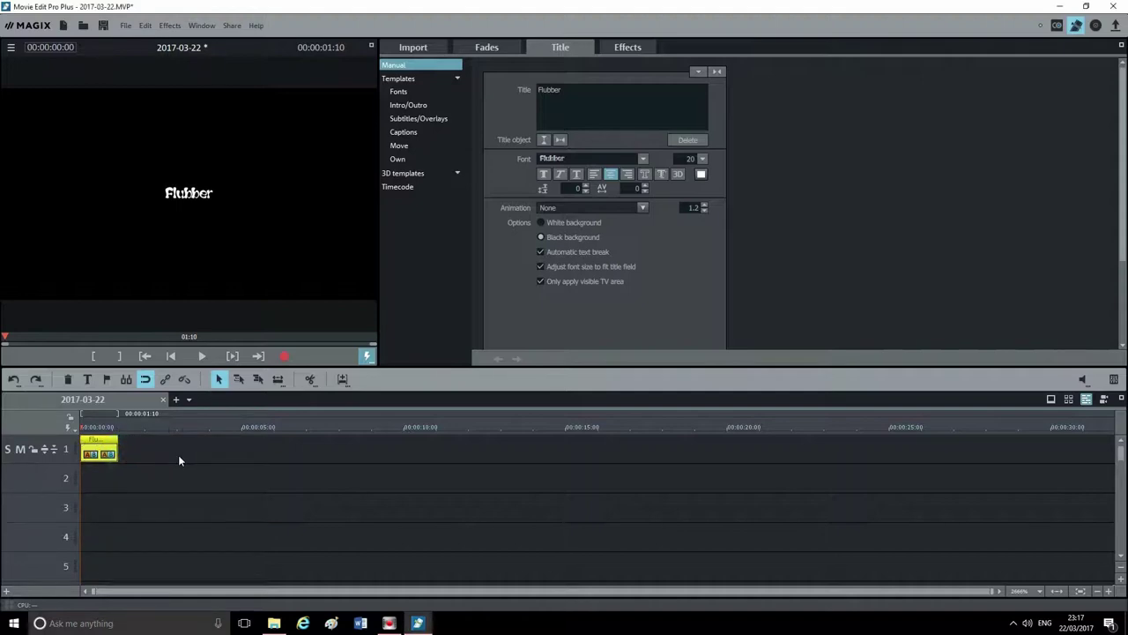
pyautogui.moveTo(117, 450); pyautogui.dragTo(241, 449)
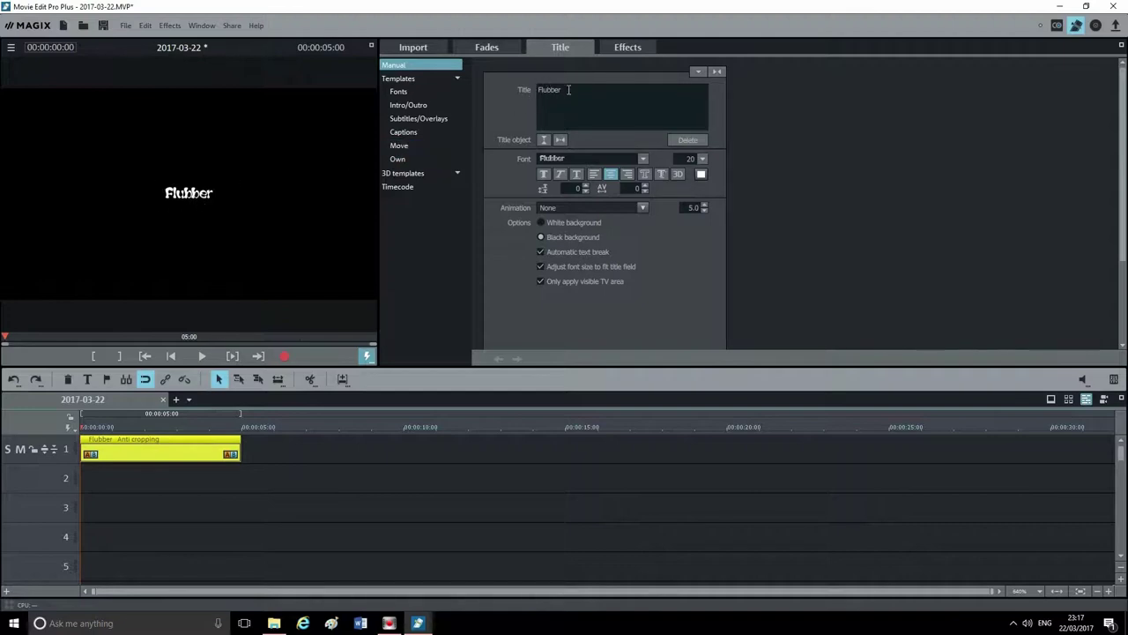
# Step: Replace the title text with "Wedding"
pyautogui.moveTo(569, 89); pyautogui.dragTo(515, 90)
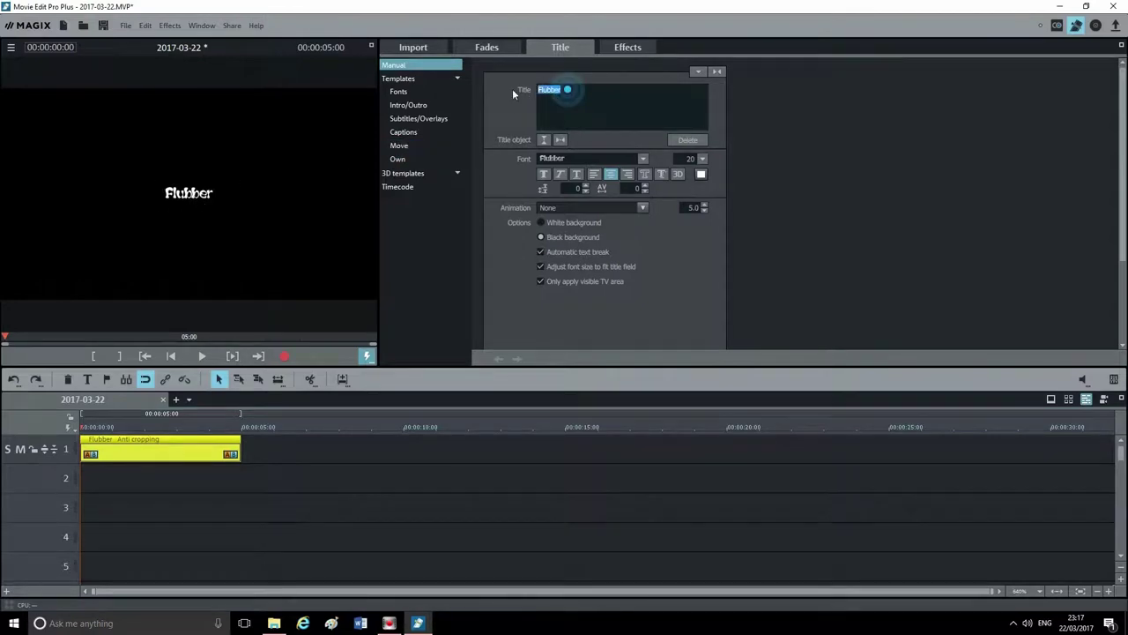
pyautogui.doubleClick(573, 89)
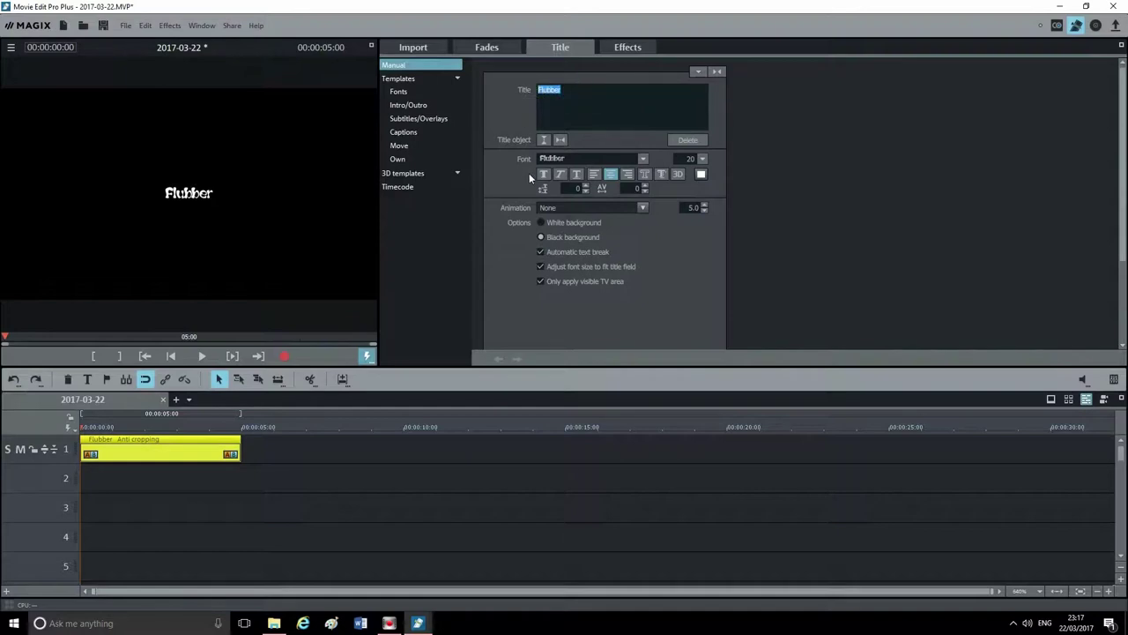
pyautogui.write('Weddin')
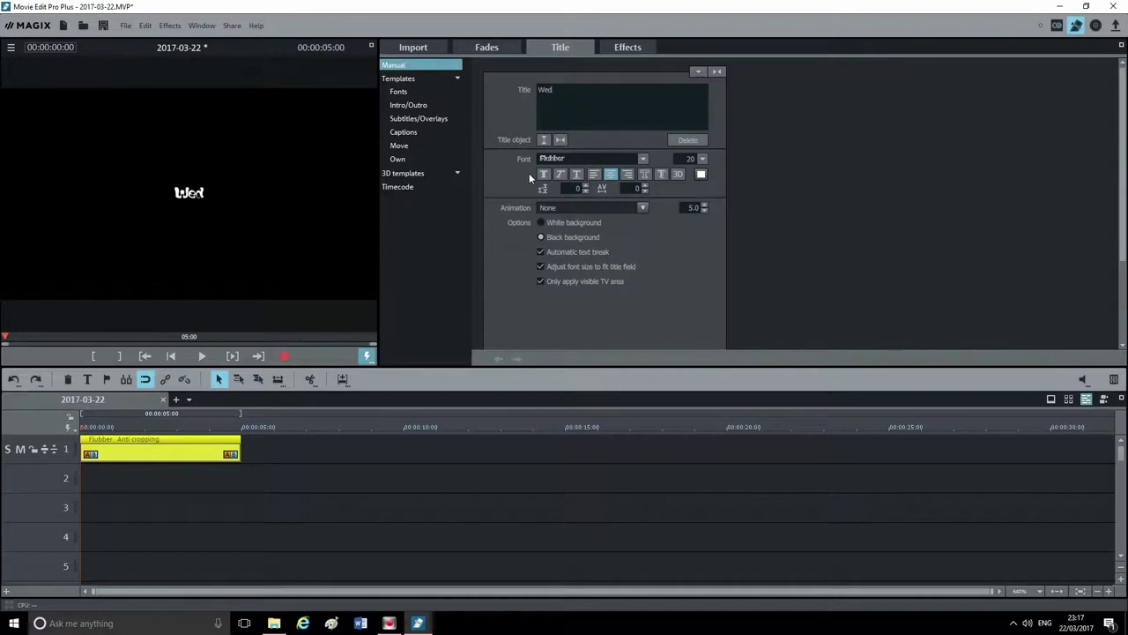
pyautogui.write('g')
# Step: Enlarge the whole Wedding title text to font size 79
pyautogui.moveTo(581, 90); pyautogui.dragTo(522, 92)
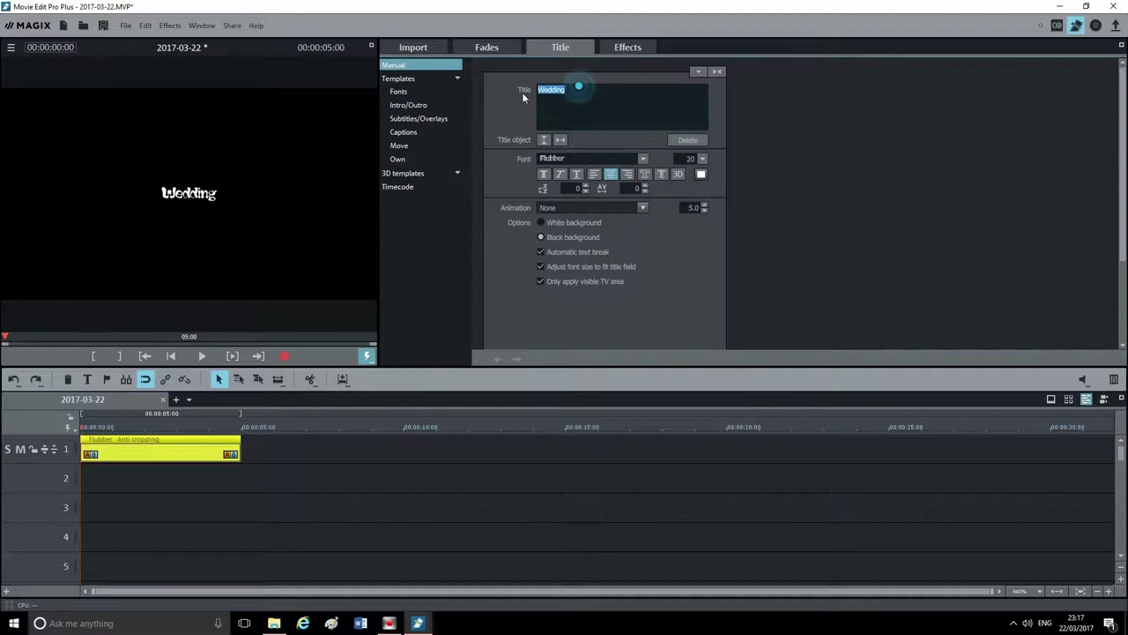
pyautogui.click(702, 158)
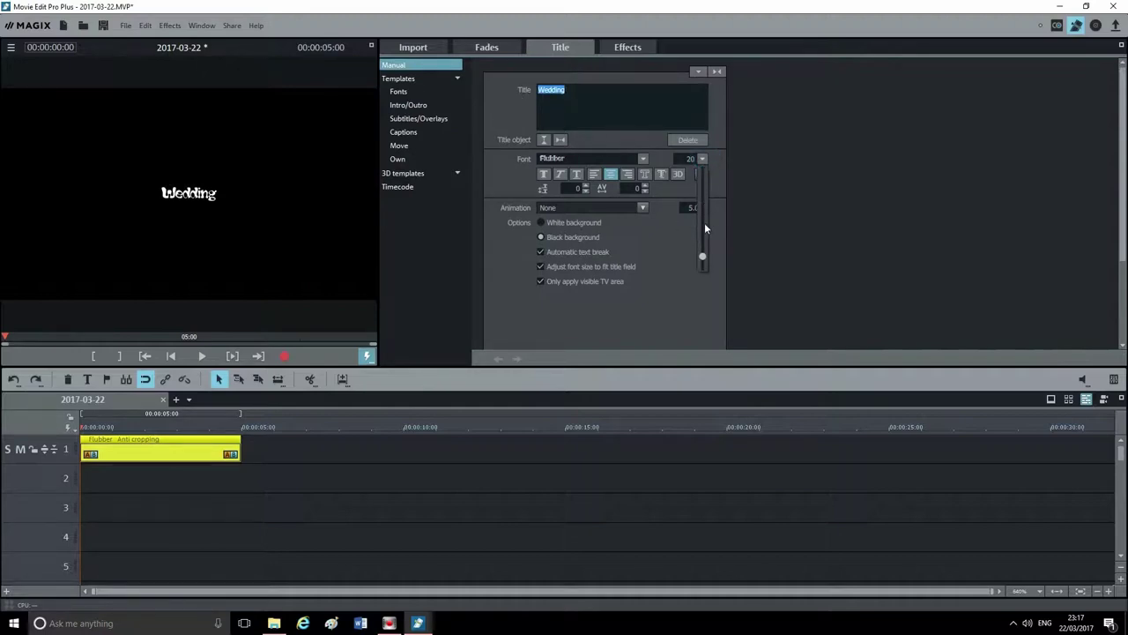
pyautogui.moveTo(704, 254); pyautogui.dragTo(726, 202)
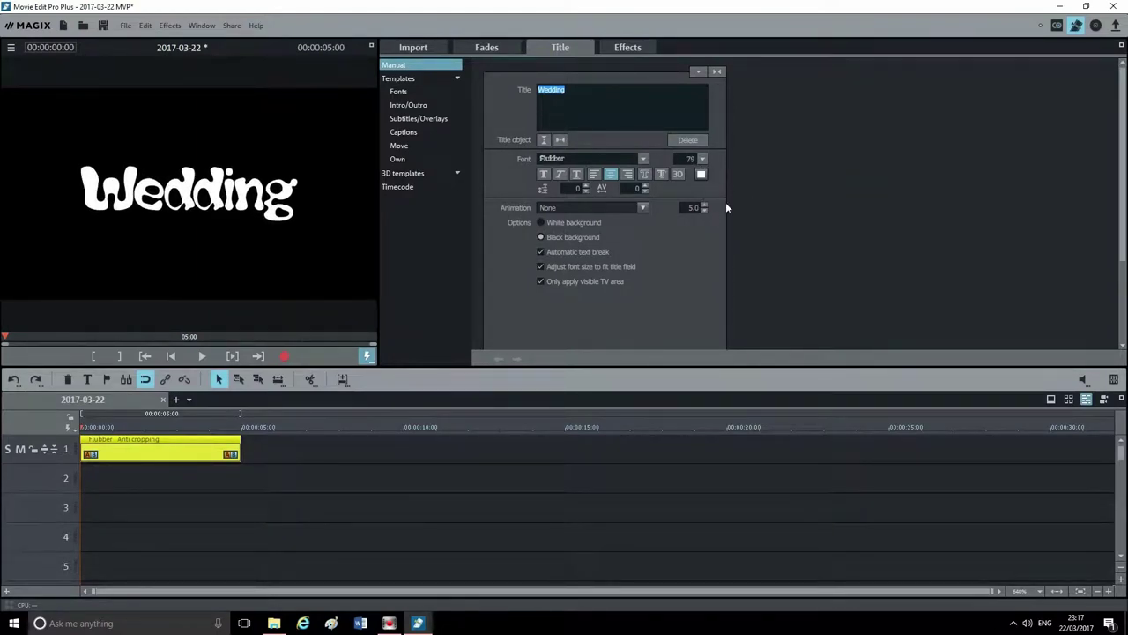
# Step: Raise the Wedding title's duration to 5.9 seconds, and set it back to 5.0 seconds
pyautogui.click(703, 205)
pyautogui.click(704, 206)
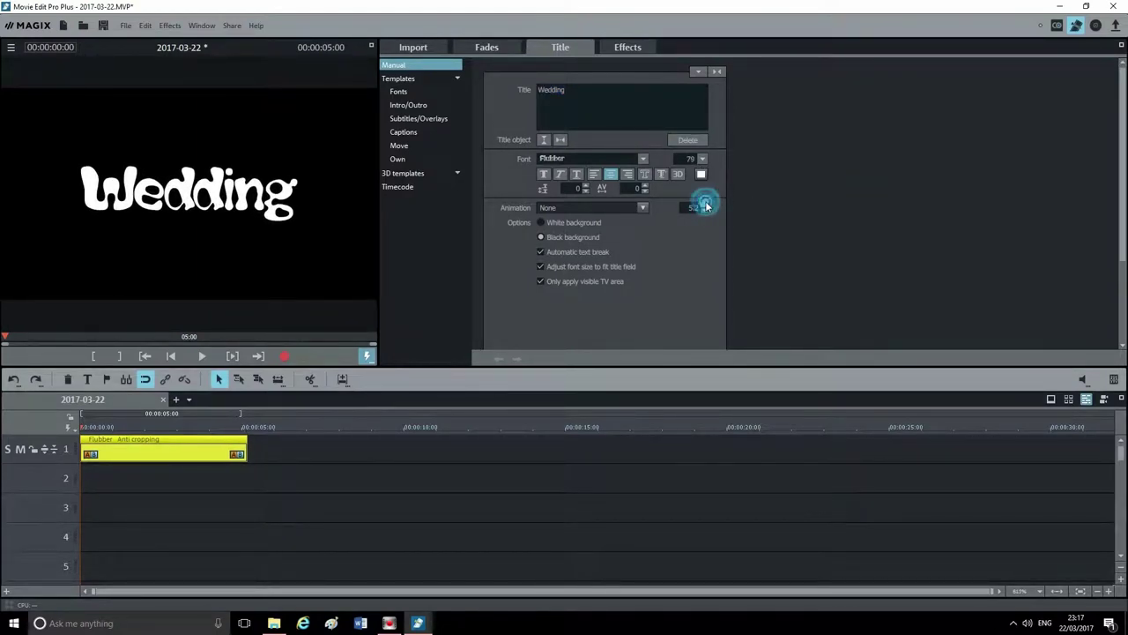
pyautogui.click(705, 205)
pyautogui.click(706, 205)
pyautogui.click(705, 205)
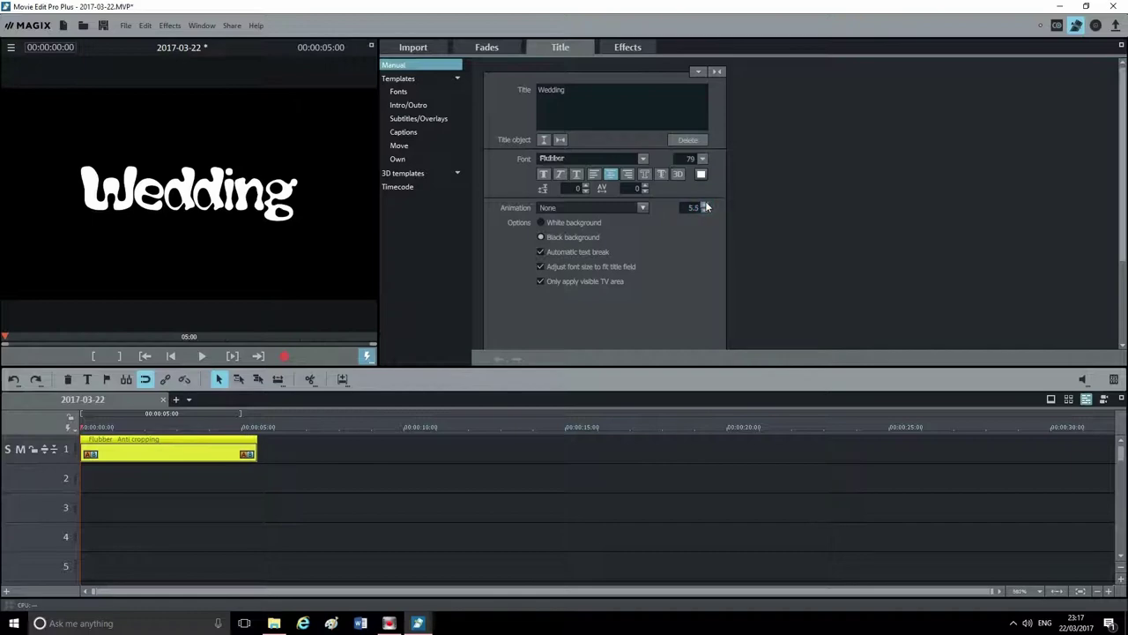
pyautogui.click(706, 205)
pyautogui.click(705, 205)
pyautogui.click(706, 206)
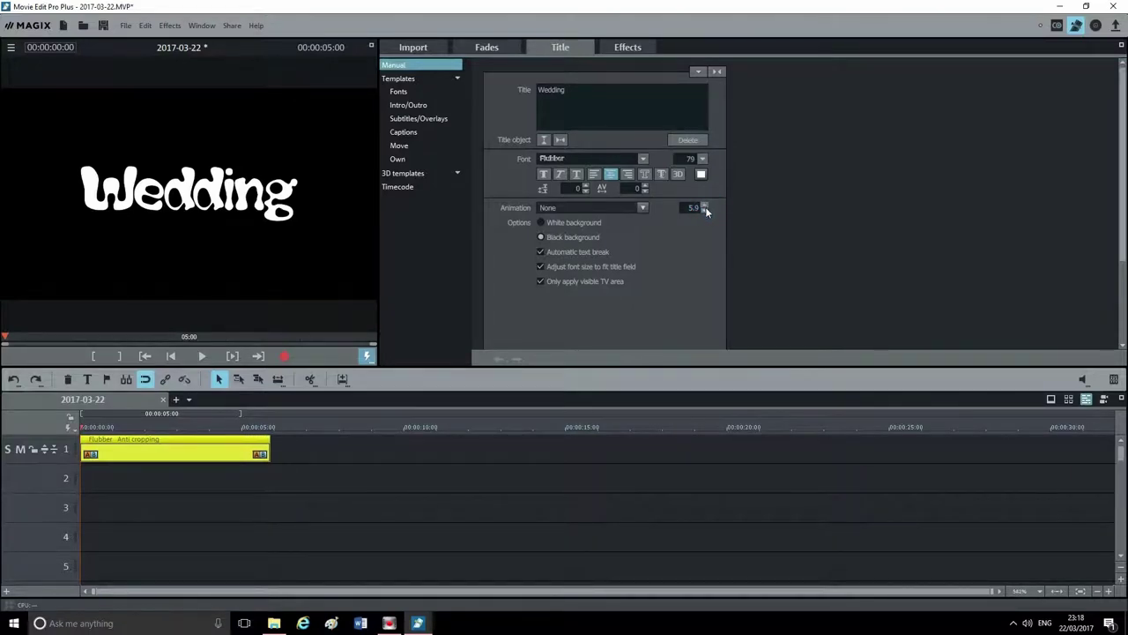
pyautogui.click(705, 208)
pyautogui.click(706, 209)
pyautogui.click(706, 209)
pyautogui.click(706, 209)
pyautogui.click(706, 209)
pyautogui.click(706, 209)
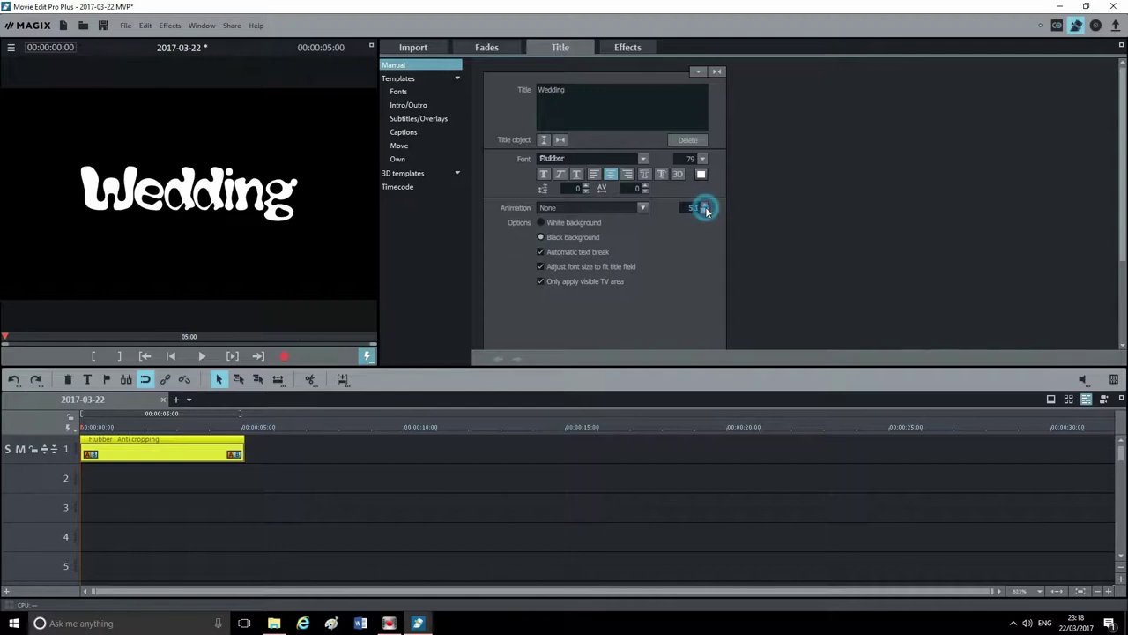
pyautogui.click(706, 209)
pyautogui.click(706, 209)
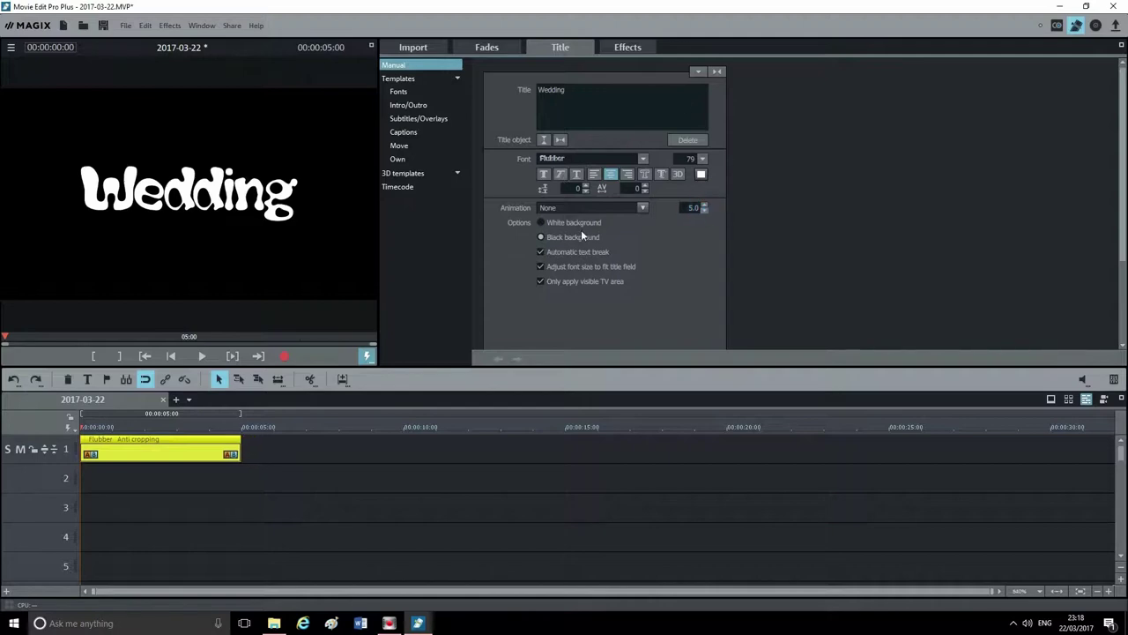
# Step: Try bold formatting and the 3D effect on the Wedding title, switching each off again
pyautogui.click(545, 177)
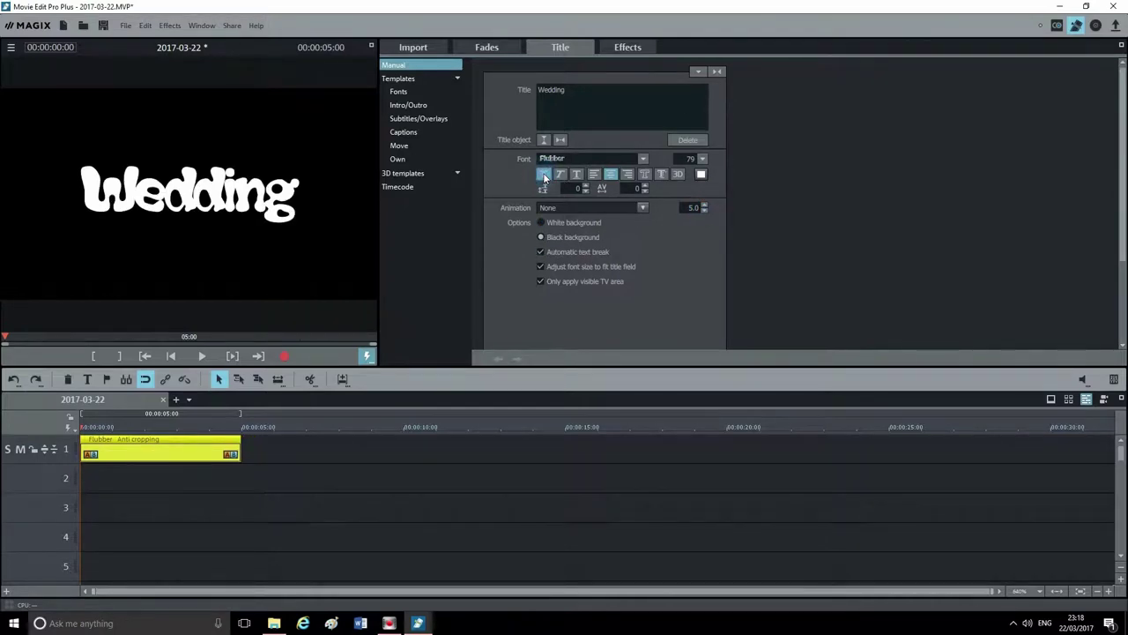
pyautogui.click(545, 176)
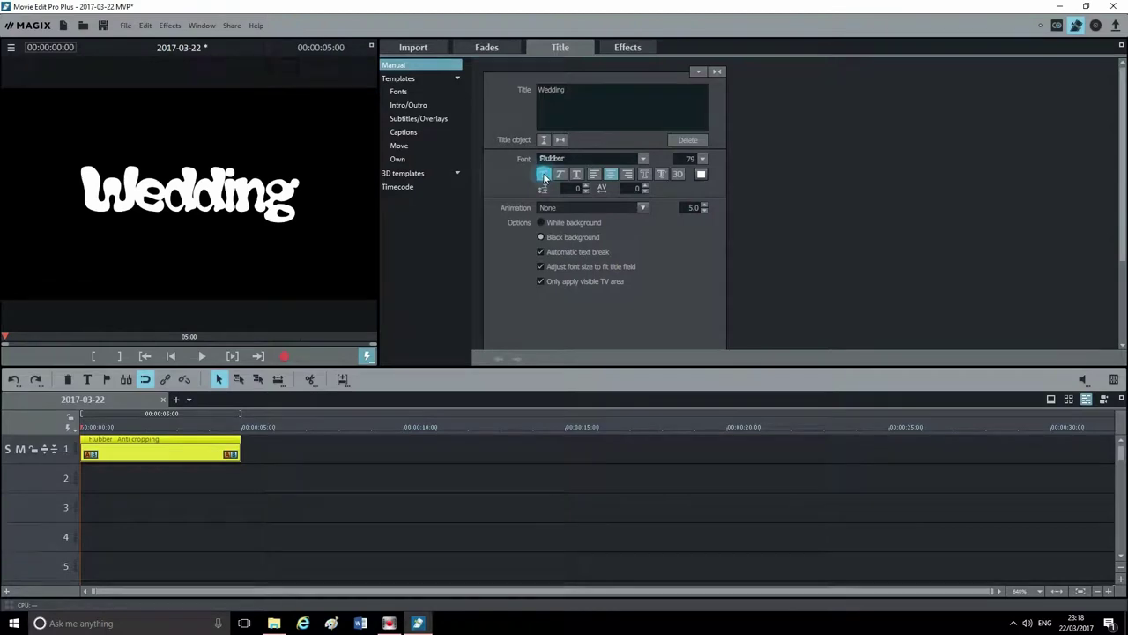
pyautogui.click(678, 174)
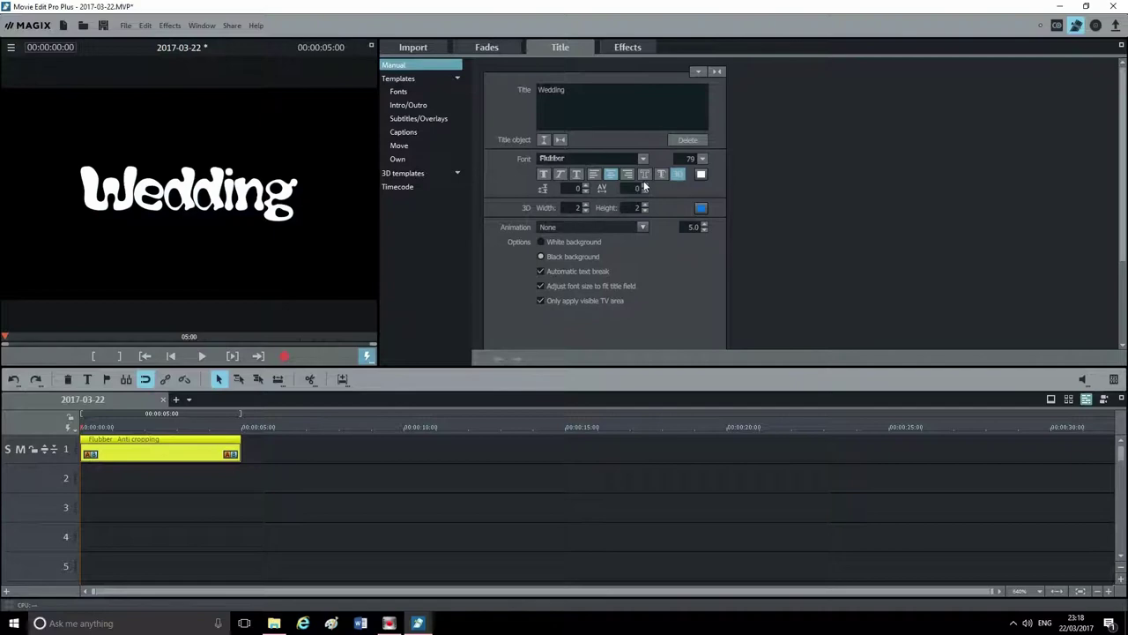
pyautogui.click(678, 175)
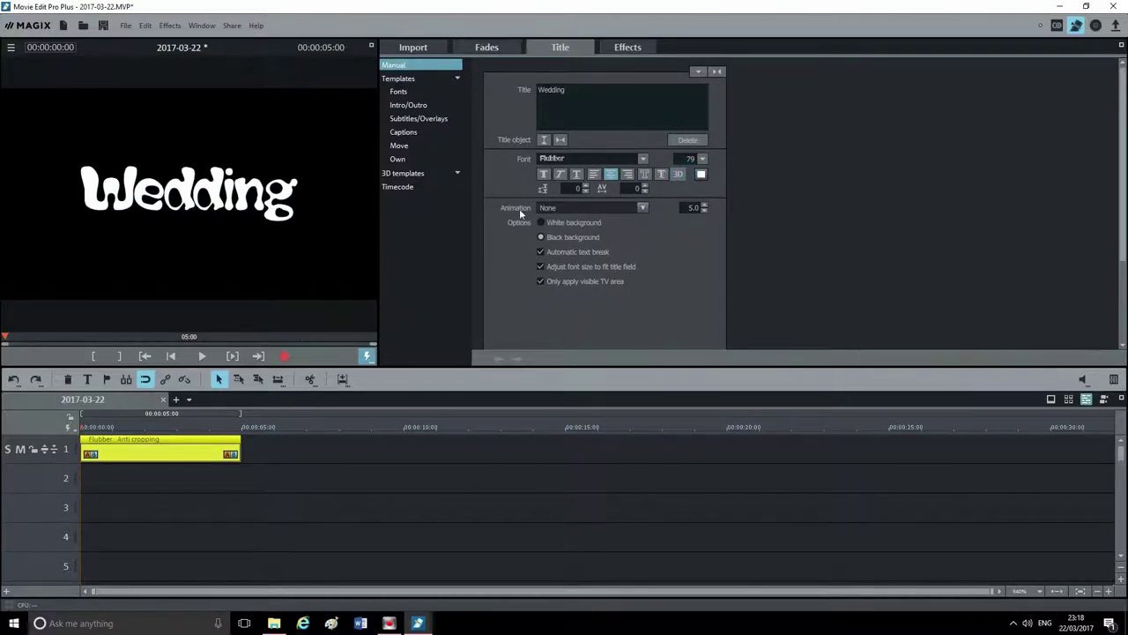
# Step: Try the "From bottom to top" animation on the Wedding title in playback, and reset the animation to None
pyautogui.click(641, 209)
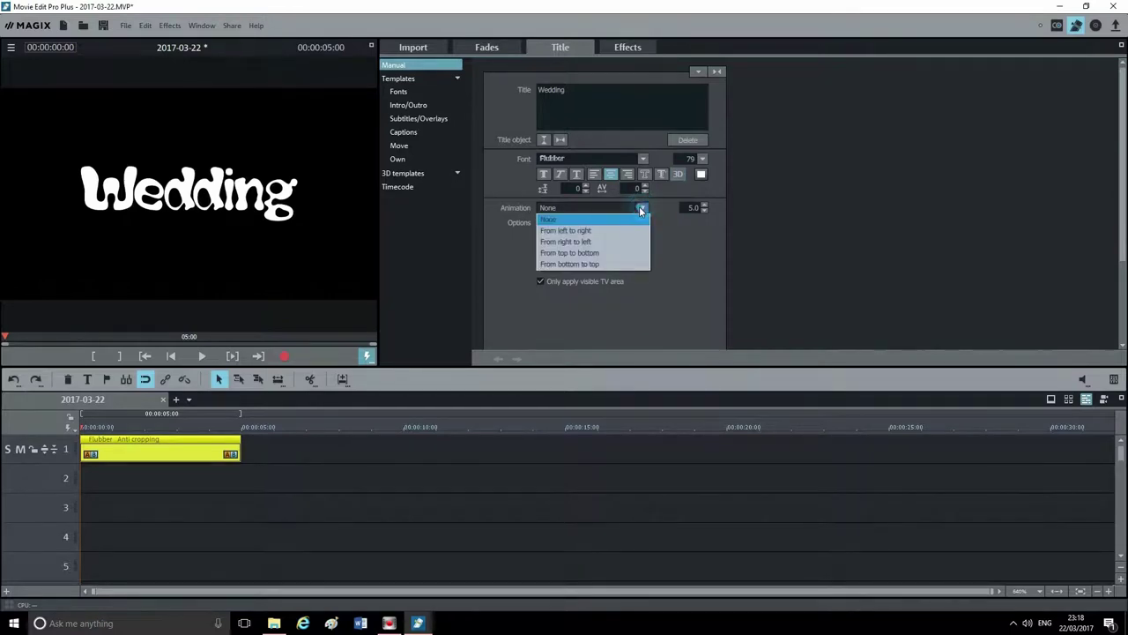
pyautogui.click(598, 265)
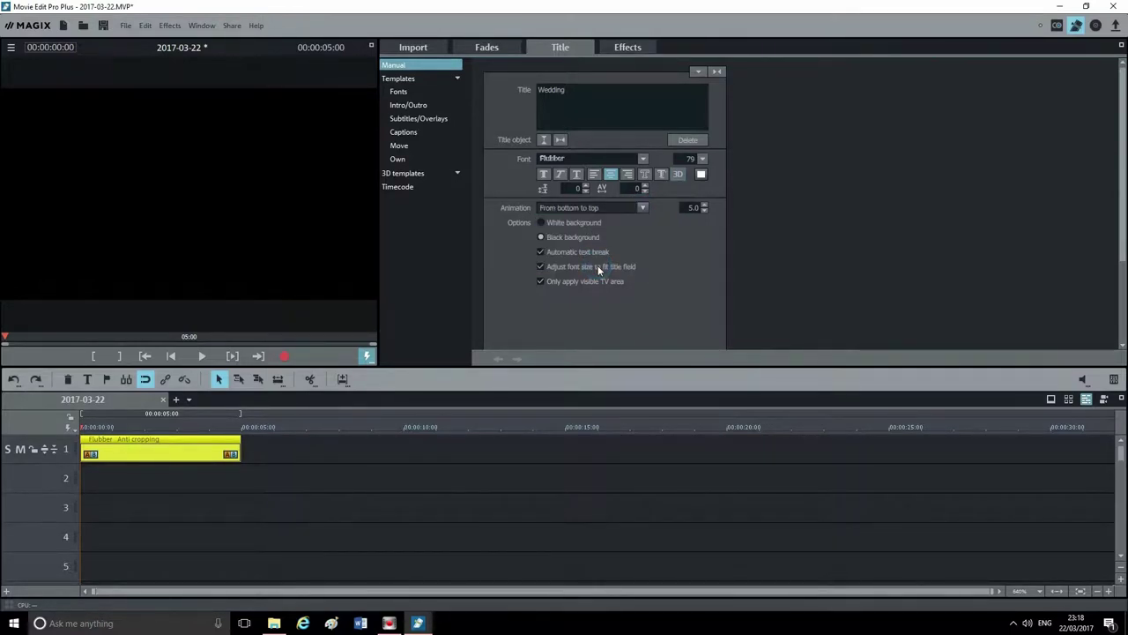
pyautogui.click(201, 357)
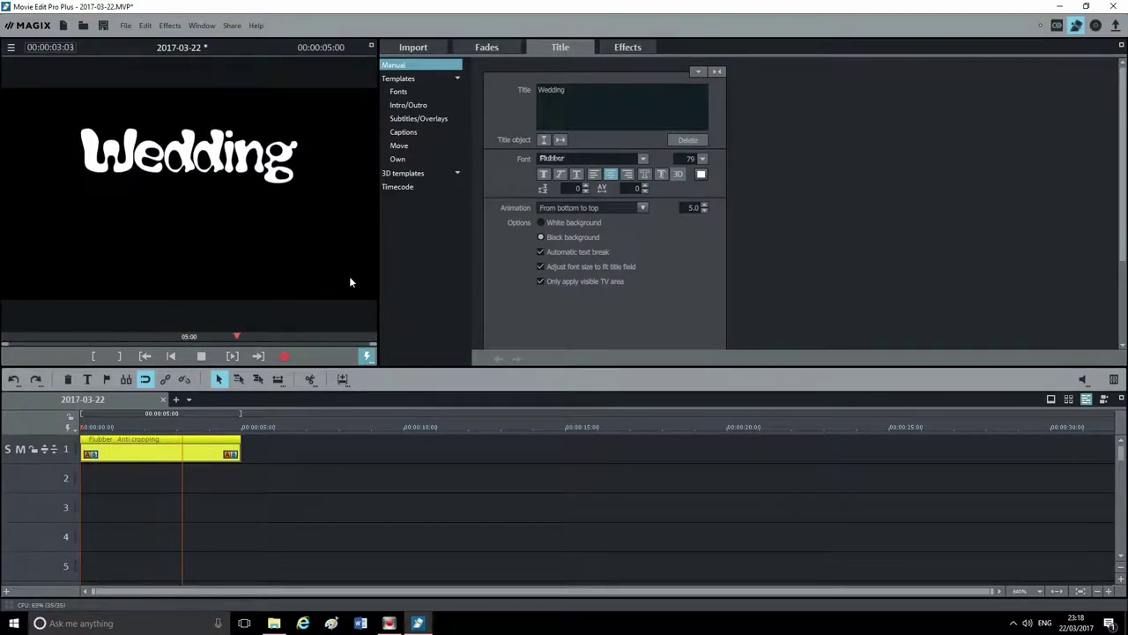
pyautogui.click(644, 207)
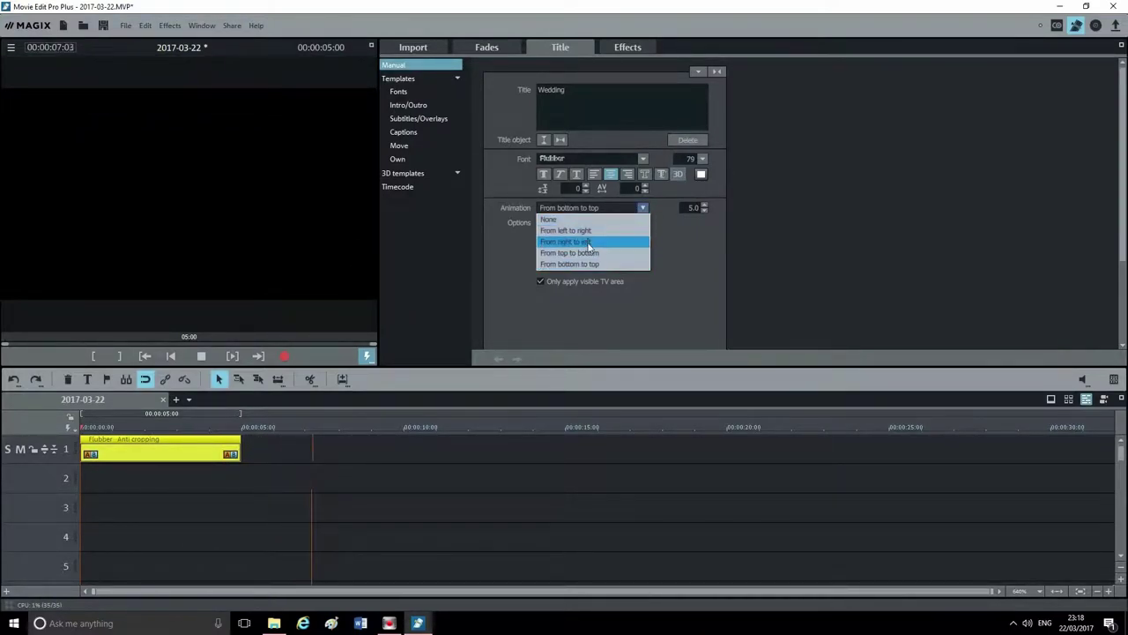
pyautogui.click(553, 220)
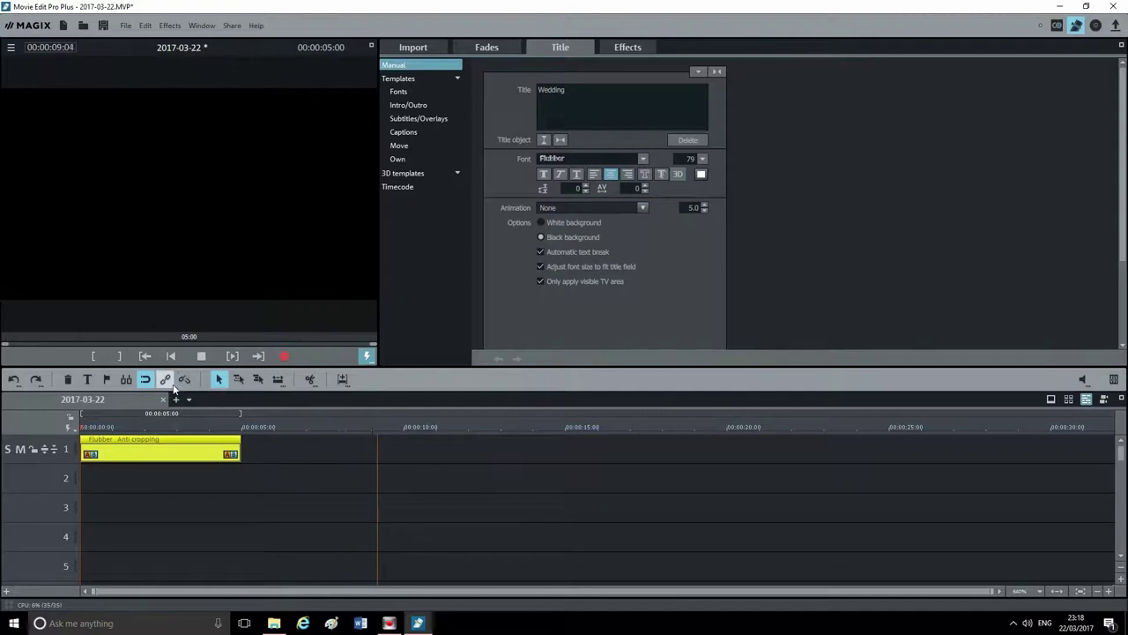
pyautogui.click(201, 357)
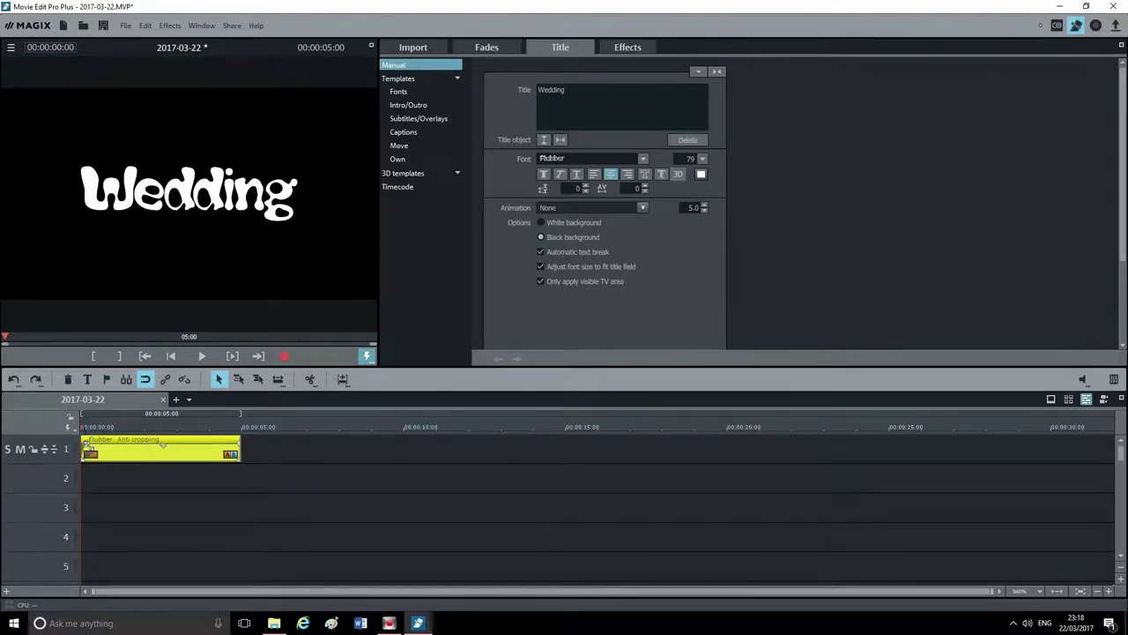
# Step: Add a short fade-in and fade-out to the Wedding title on track 1 and play the result
pyautogui.moveTo(90, 444); pyautogui.dragTo(92, 443)
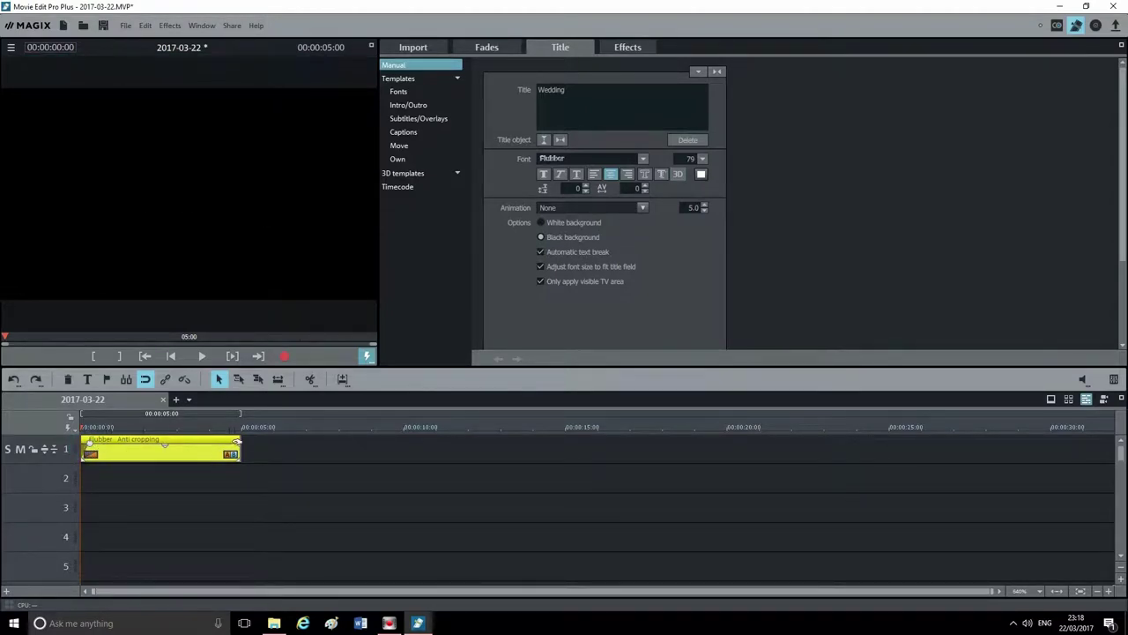
pyautogui.moveTo(236, 441); pyautogui.dragTo(231, 443)
pyautogui.click(201, 356)
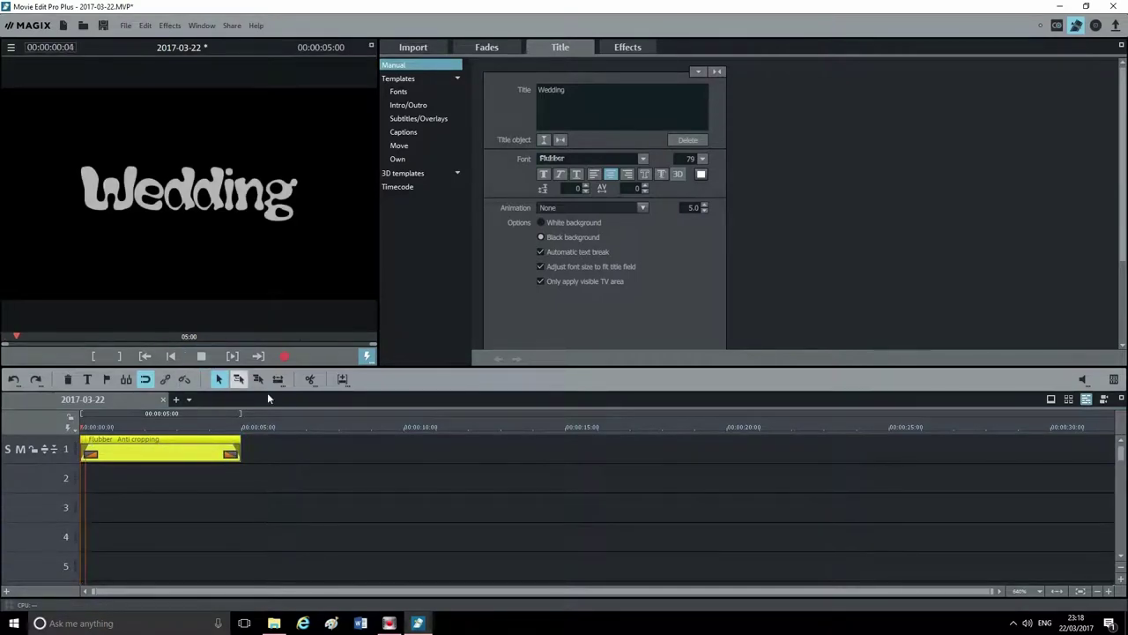
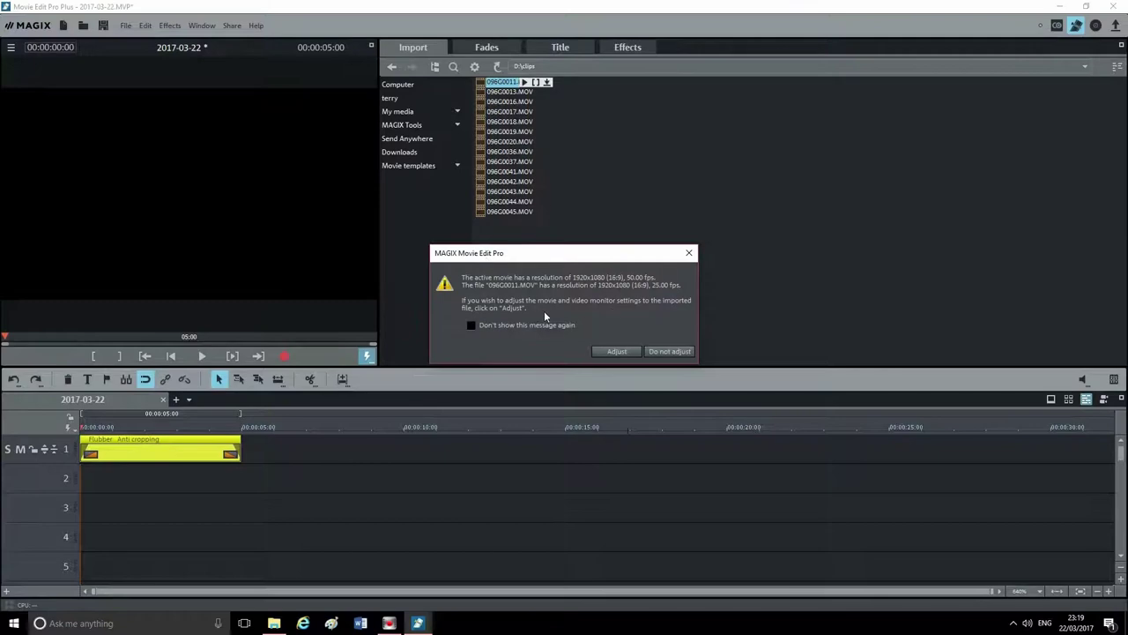
# Step: Add 096G0011.MOV to the timeline without adjusting the movie settings and move it onto track 1 after the title
pyautogui.click(670, 352)
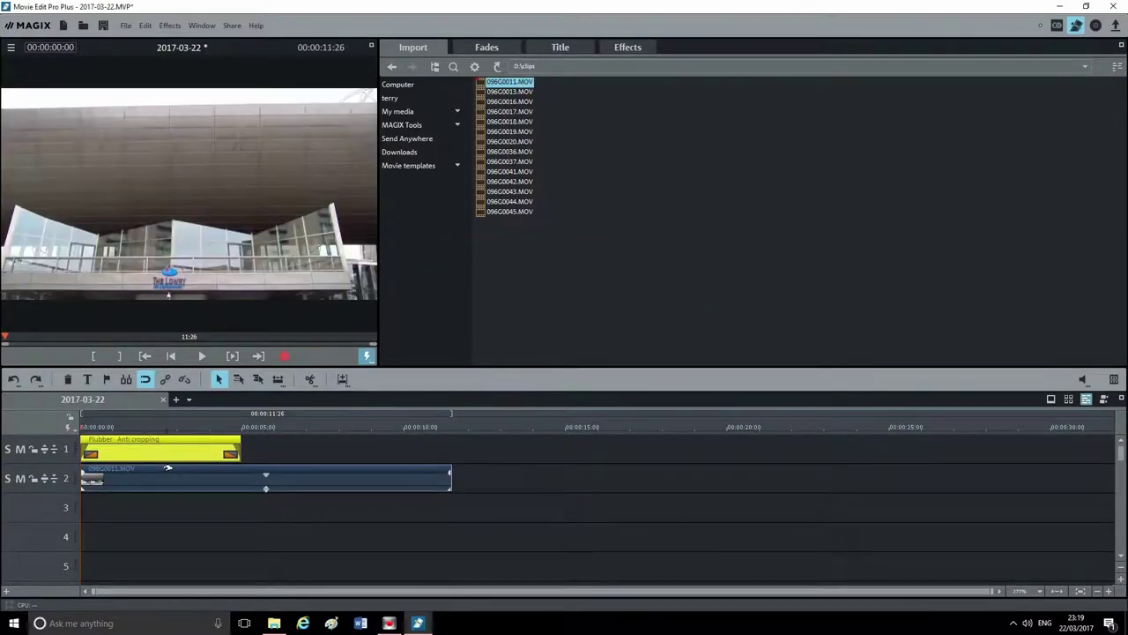
pyautogui.moveTo(167, 467); pyautogui.dragTo(381, 451)
# Step: Split the 096G0011.MOV clip on track 1 at 00:00:09:01 and again at 00:00:13:31
pyautogui.click(351, 427)
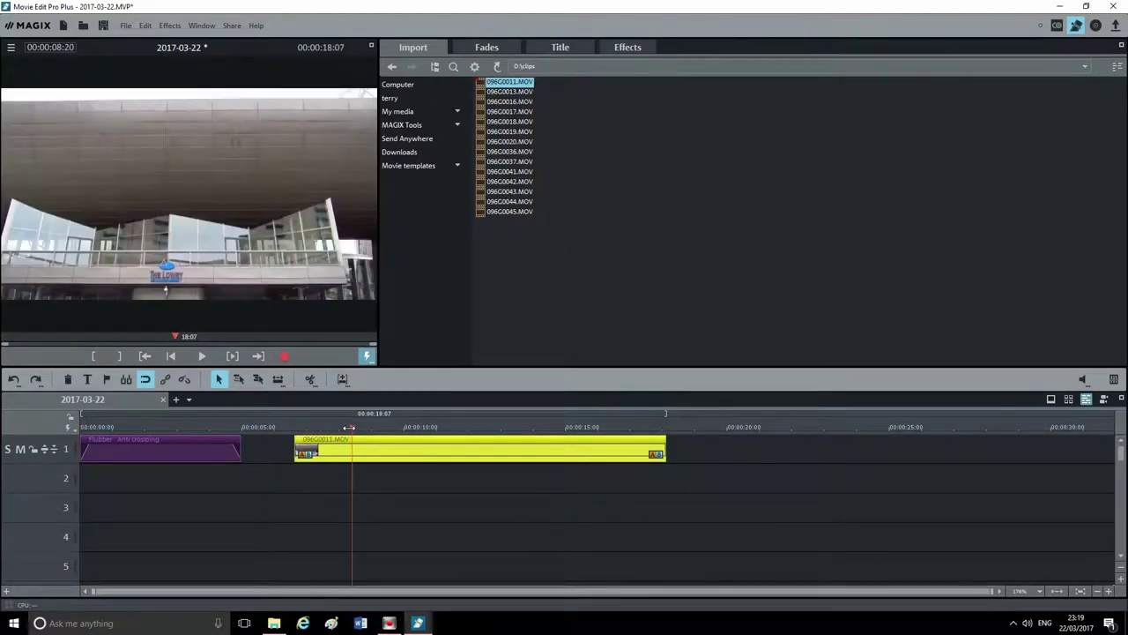
pyautogui.moveTo(352, 430); pyautogui.dragTo(309, 453)
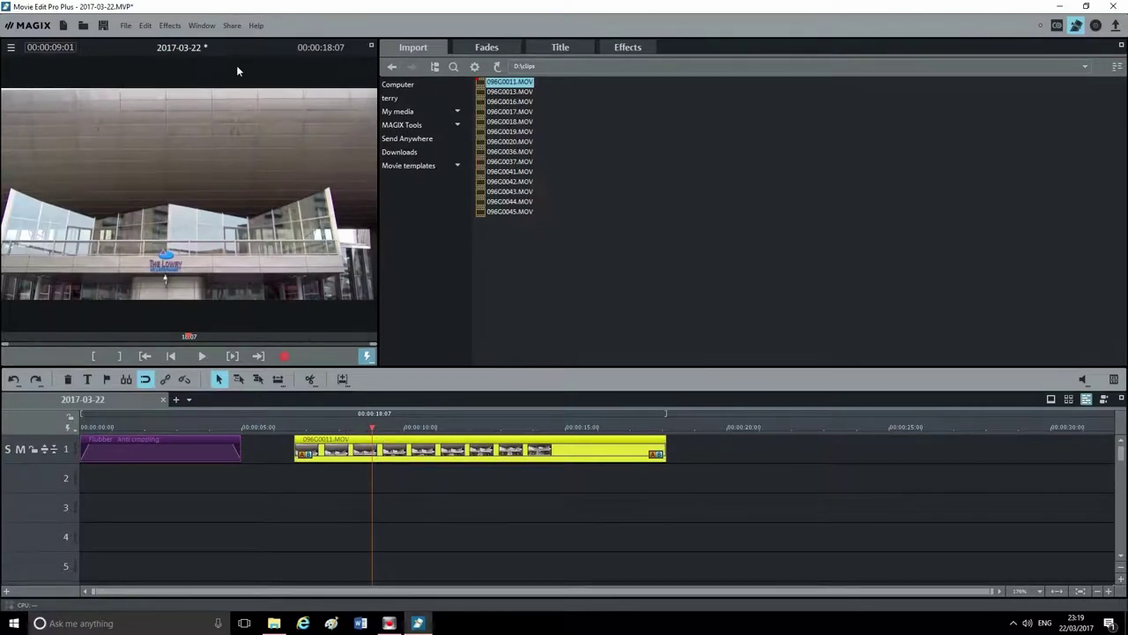
pyautogui.click(140, 29)
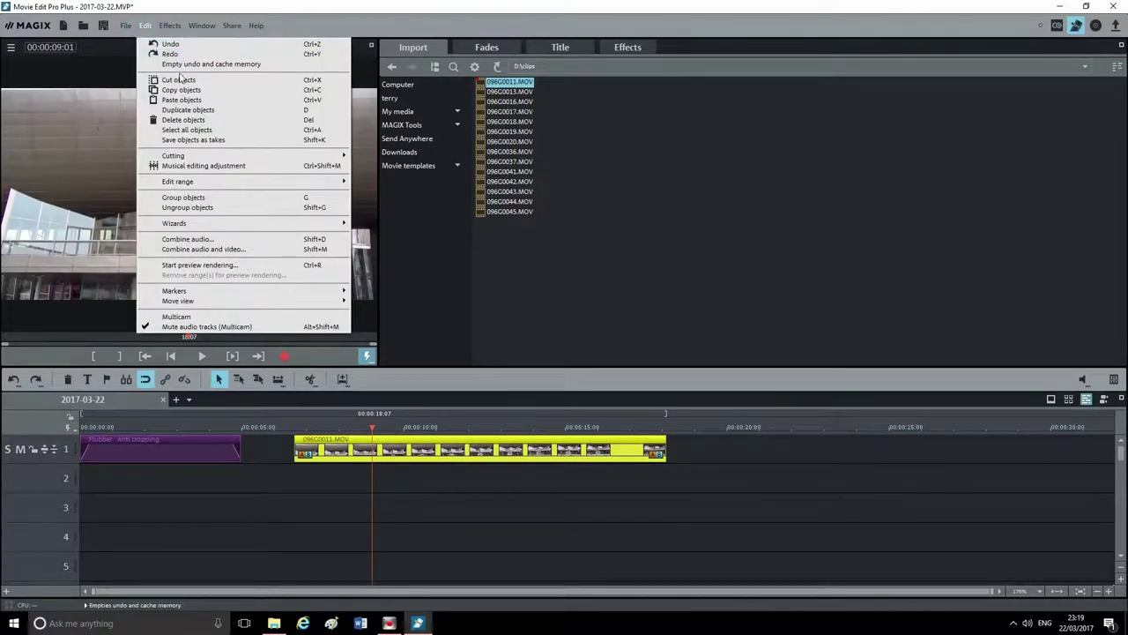
pyautogui.moveTo(323, 157)
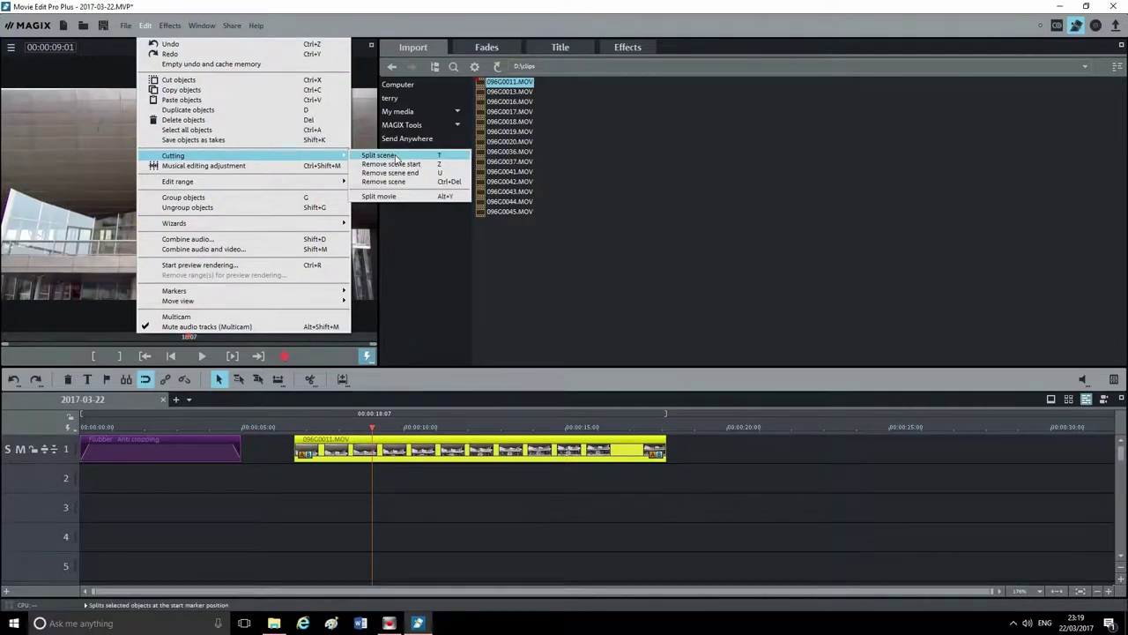
pyautogui.click(459, 530)
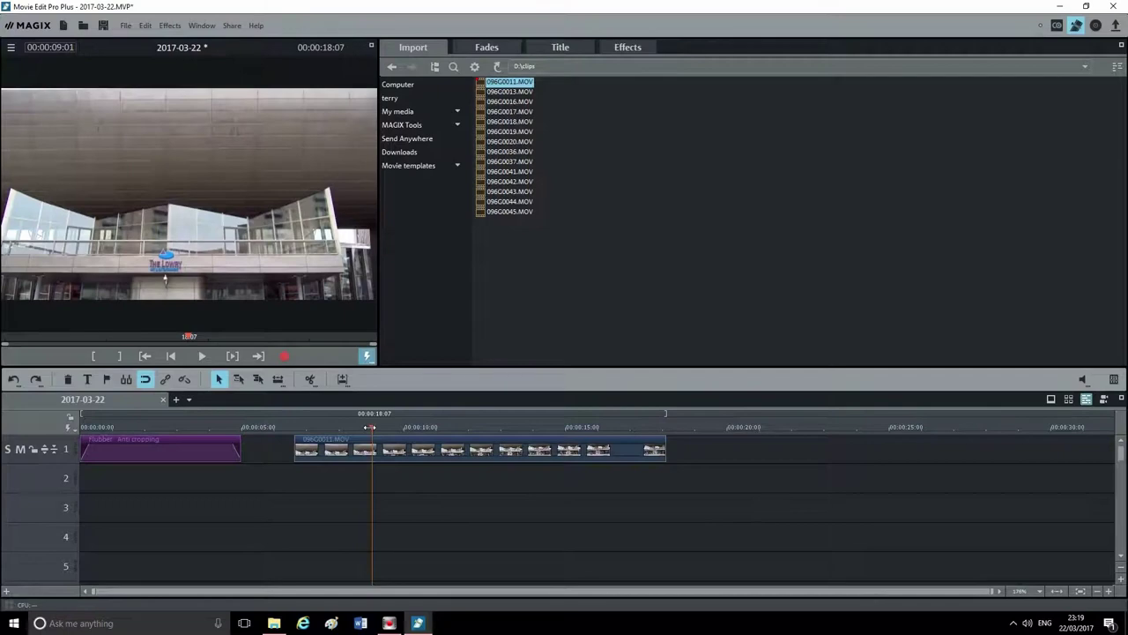
pyautogui.press('t')
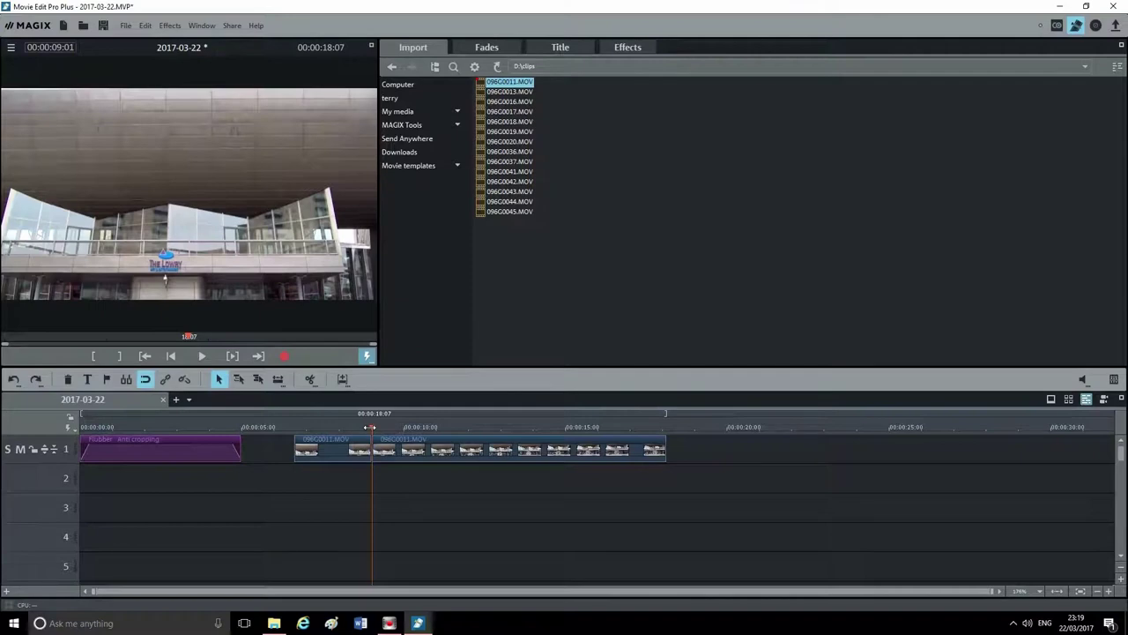
pyautogui.moveTo(370, 428); pyautogui.dragTo(521, 428)
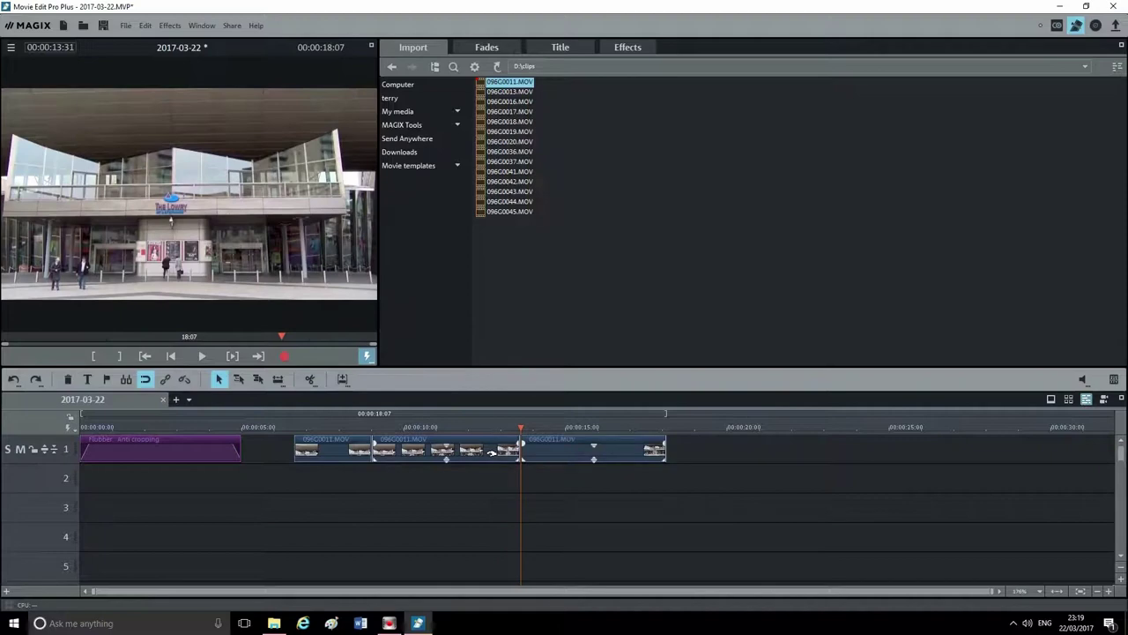
pyautogui.click(520, 455)
# Step: Delete the first and last pieces of 096G0011.MOV and move the remaining middle piece directly after the Wedding title
pyautogui.click(317, 447)
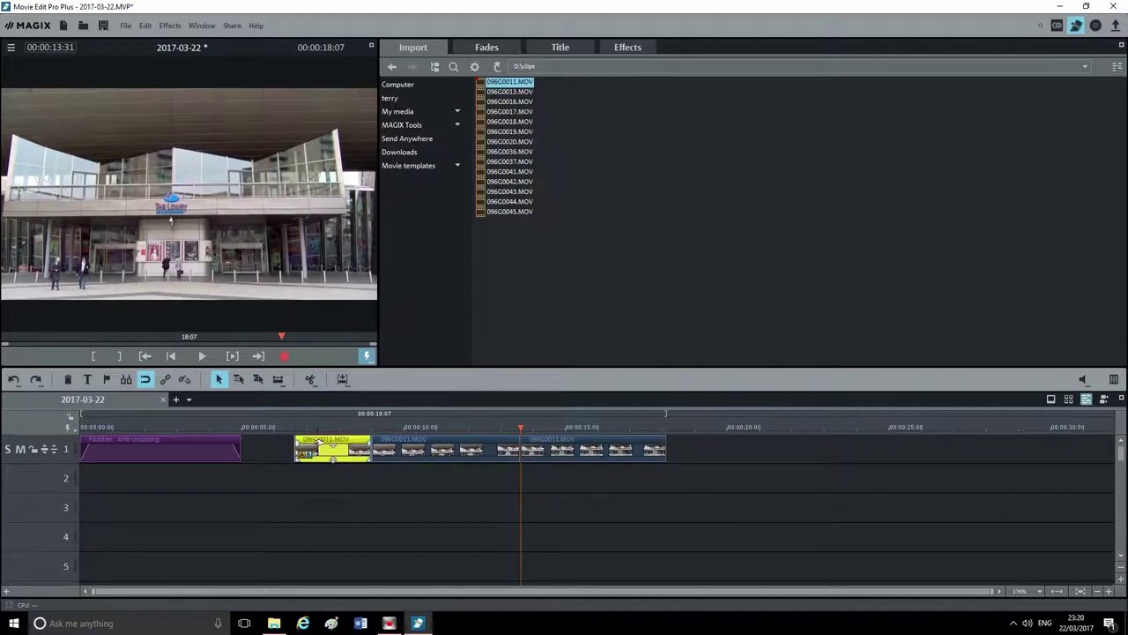
pyautogui.press('Delete')
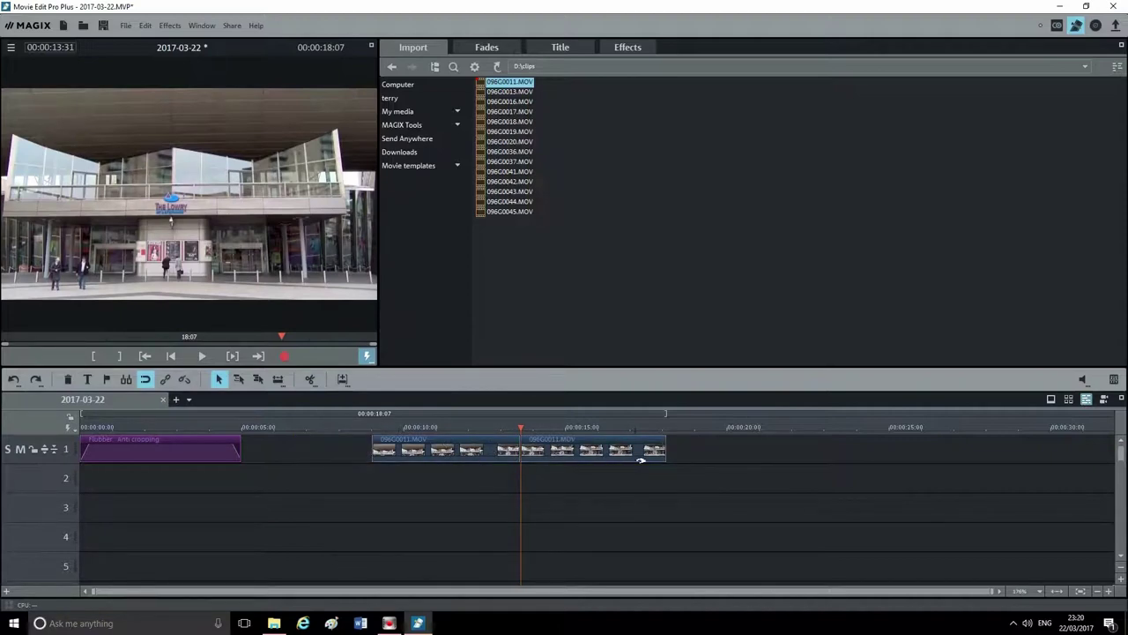
pyautogui.click(633, 441)
pyautogui.press('Delete')
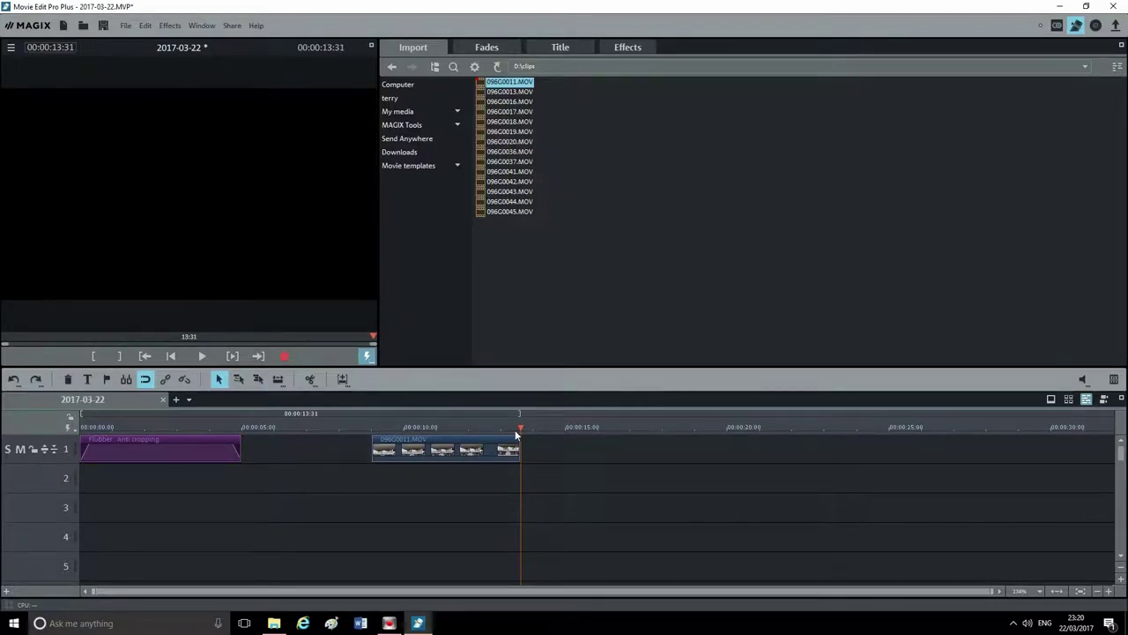
pyautogui.moveTo(520, 428); pyautogui.dragTo(418, 427)
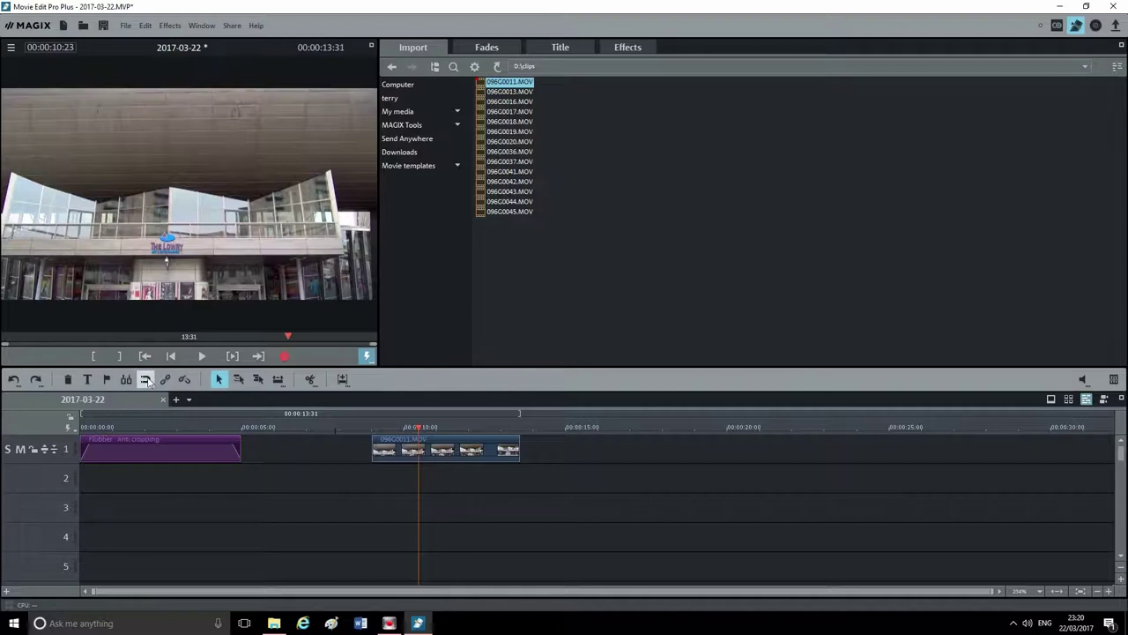
pyautogui.moveTo(384, 440); pyautogui.dragTo(254, 440)
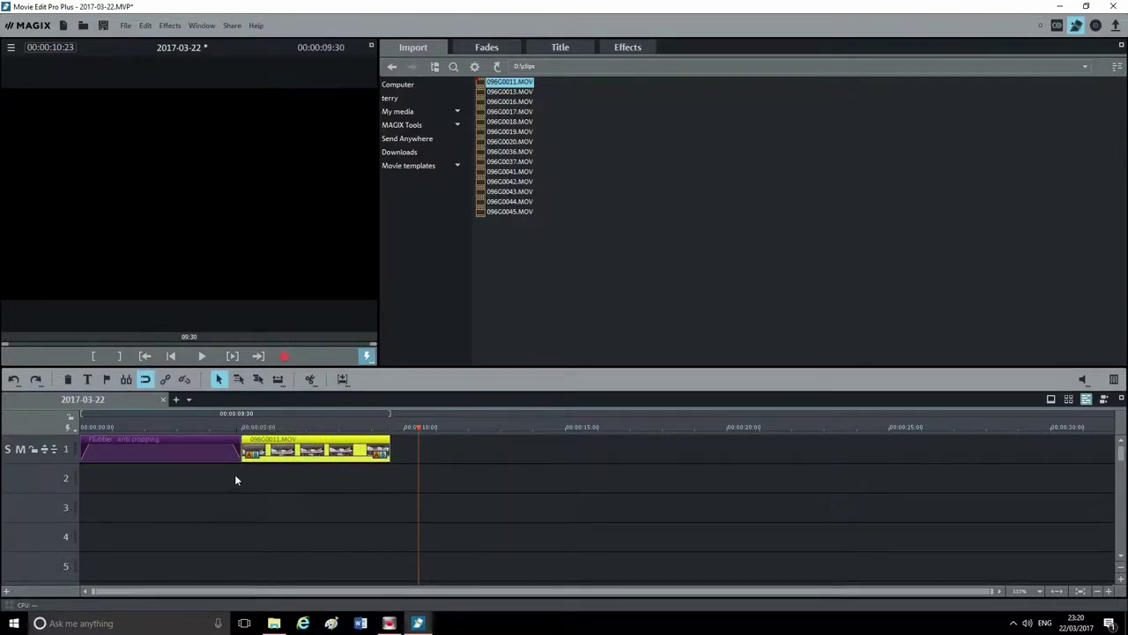
# Step: Add a short fade-in to the 096G0011.MOV clip and play the movie from near the end of the Wedding title
pyautogui.moveTo(419, 426); pyautogui.dragTo(212, 458)
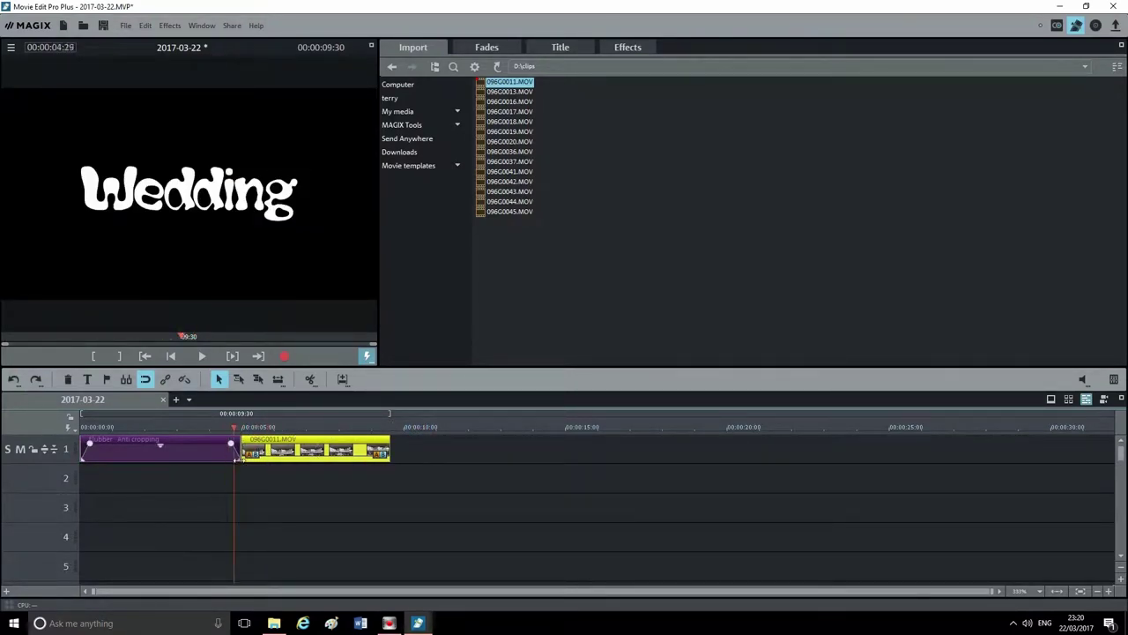
pyautogui.click(228, 472)
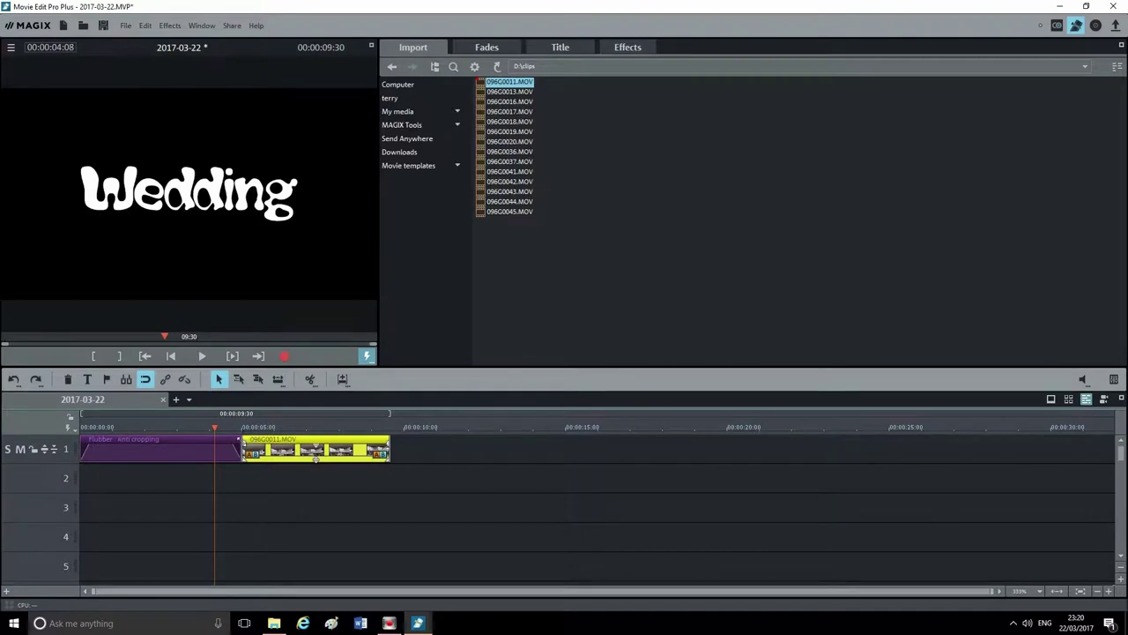
pyautogui.click(255, 443)
pyautogui.click(202, 357)
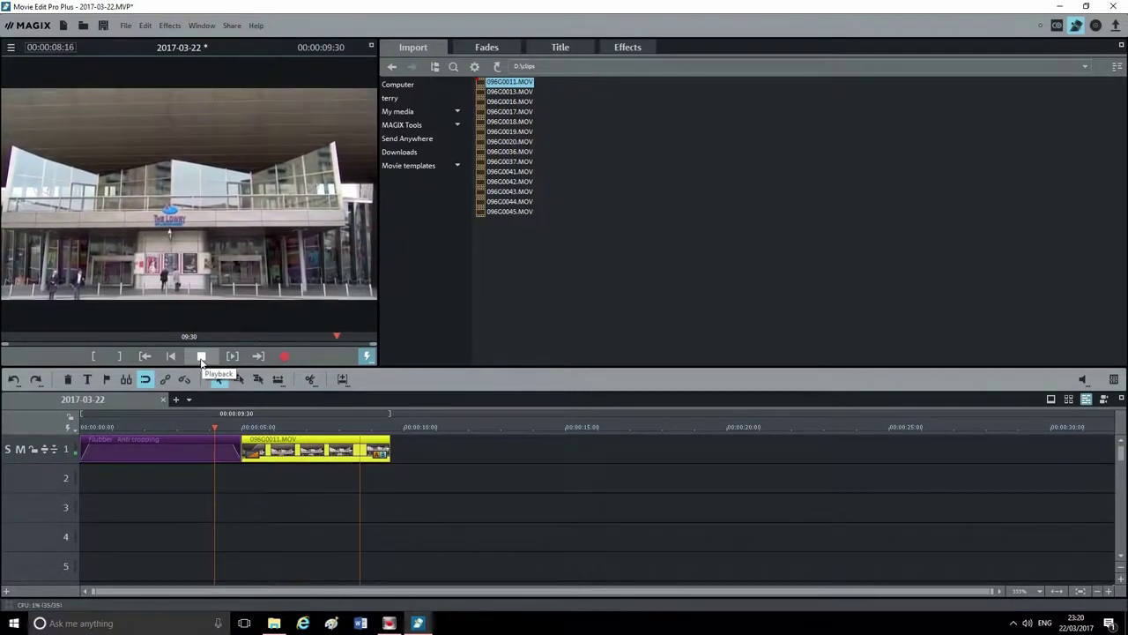
pyautogui.click(201, 357)
# Step: Add 096G0013.MOV to track 1 after the 096G0011.MOV clip and split it at 00:00:12:29
pyautogui.click(503, 91)
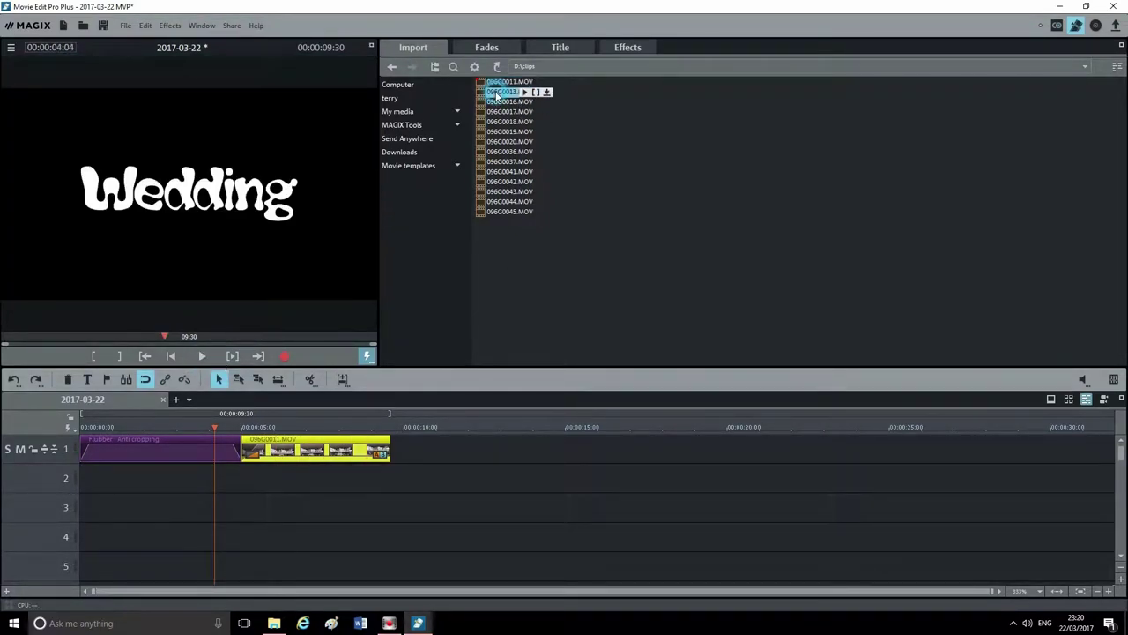
pyautogui.moveTo(552, 427); pyautogui.dragTo(485, 459)
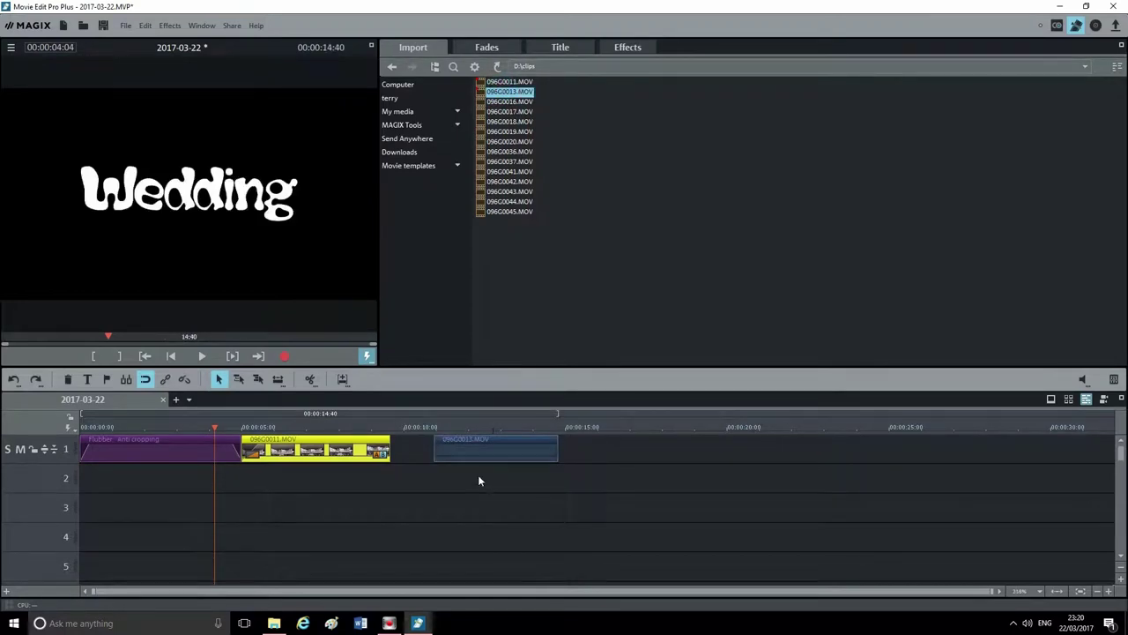
pyautogui.click(431, 429)
pyautogui.moveTo(434, 428); pyautogui.dragTo(488, 429)
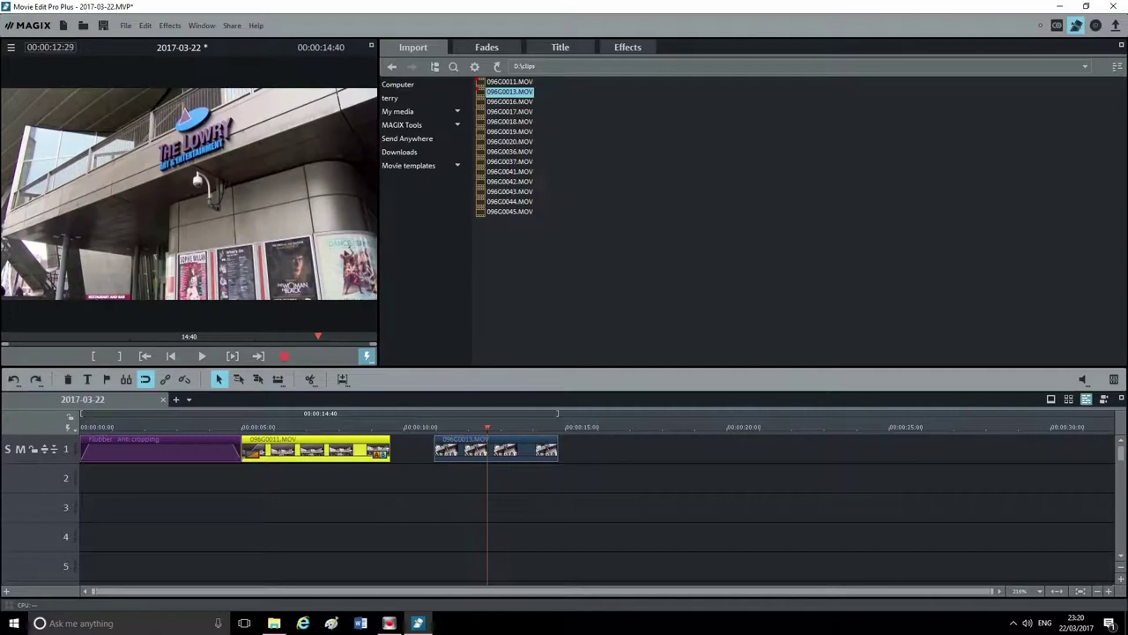
pyautogui.click(471, 440)
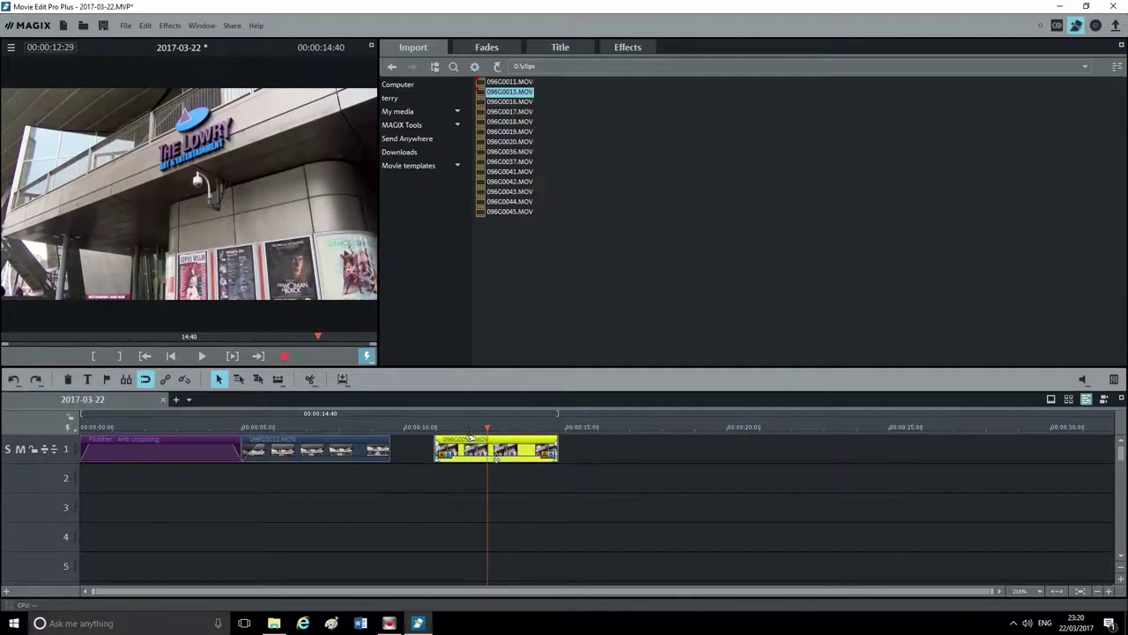
pyautogui.press('t')
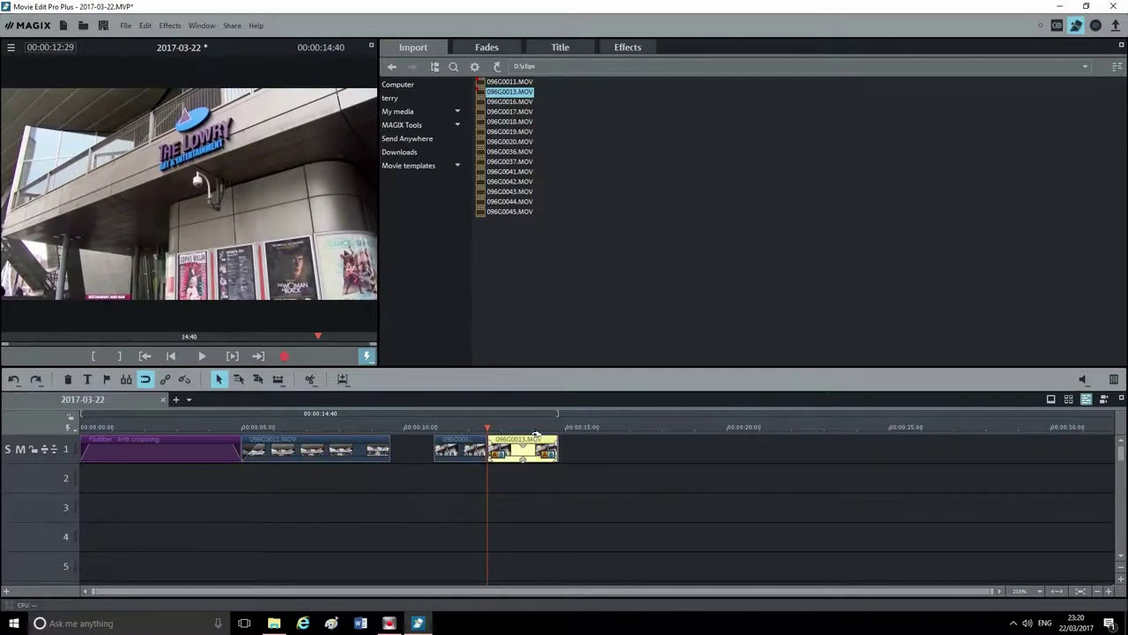
# Step: Delete the second piece of 096G0013.MOV and move the first piece directly after the 096G0011.MOV clip
pyautogui.moveTo(523, 450); pyautogui.dragTo(611, 504)
pyautogui.press('Delete')
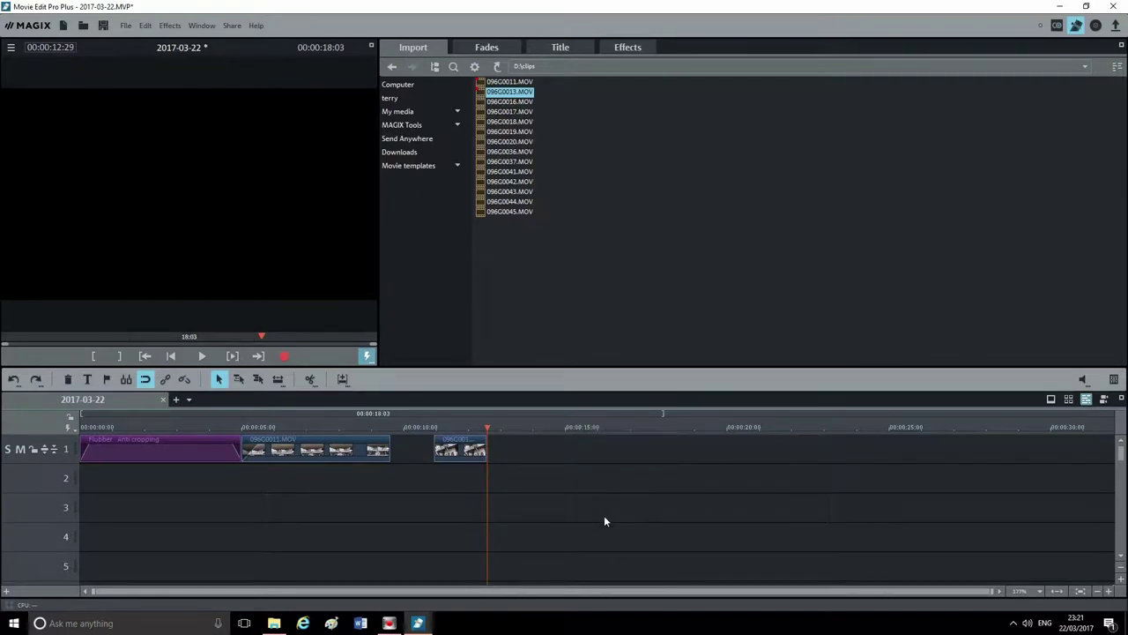
pyautogui.moveTo(460, 449); pyautogui.dragTo(417, 450)
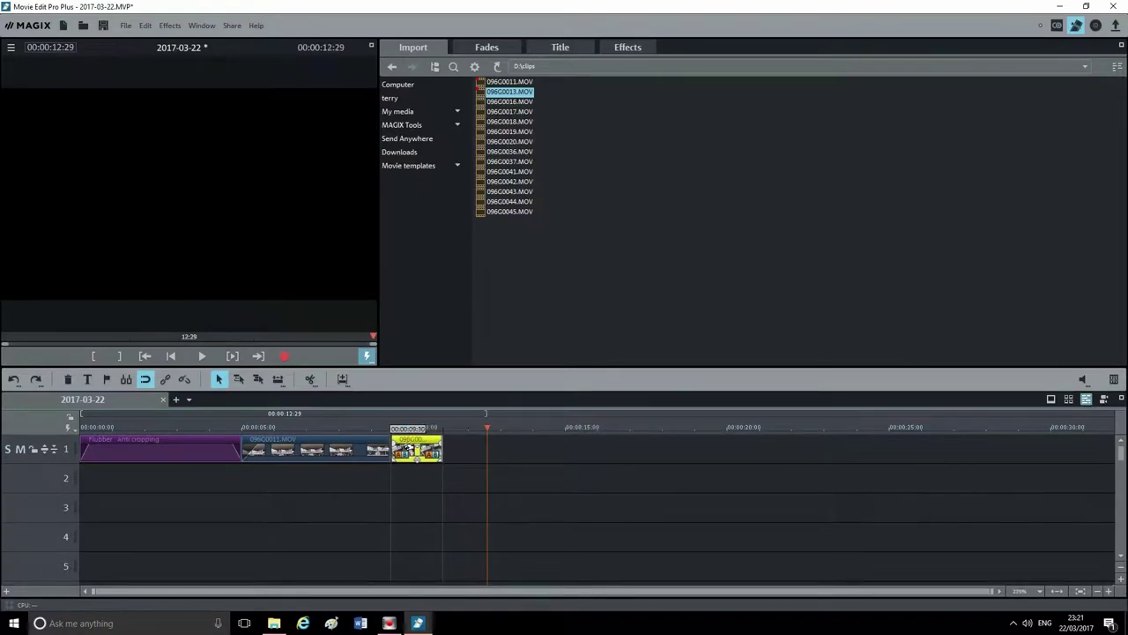
# Step: Add 096G0016.MOV to track 1, cut at 00:00:14:25 so only its first part remains, directly after the 096G0013.MOV clip
pyautogui.click(502, 101)
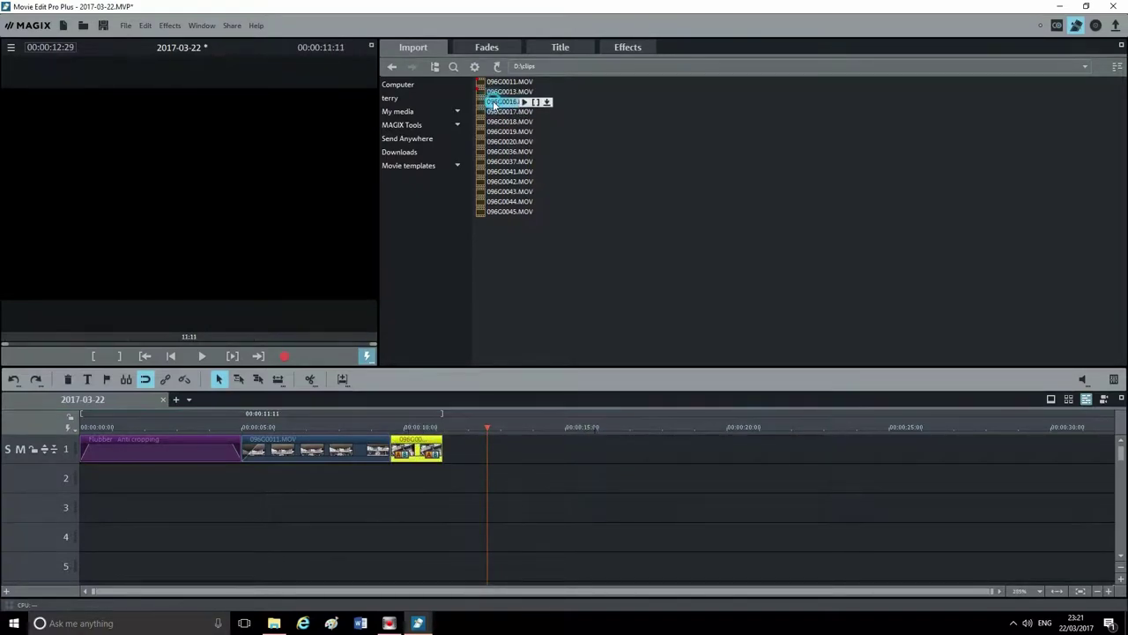
pyautogui.moveTo(543, 363); pyautogui.dragTo(551, 459)
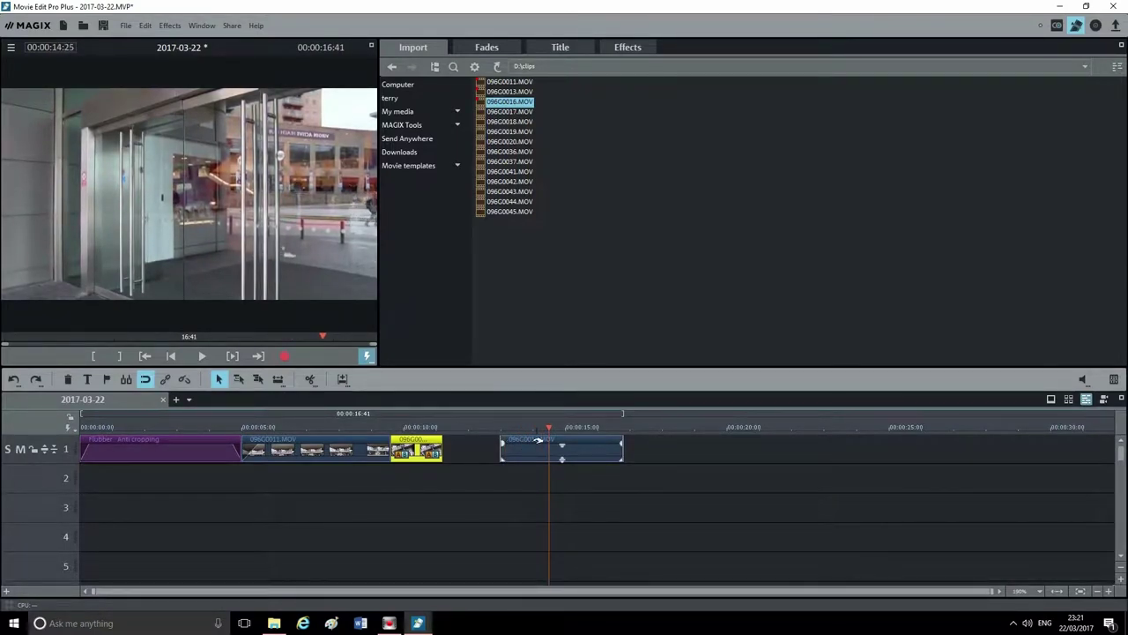
pyautogui.click(538, 440)
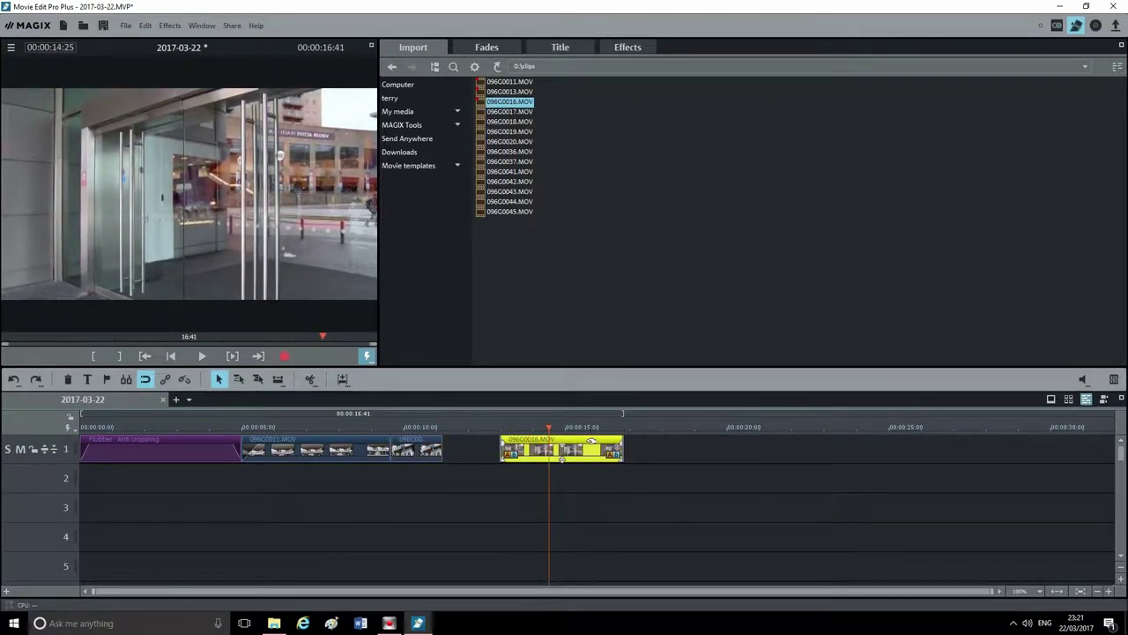
pyautogui.press('t')
pyautogui.press('Delete')
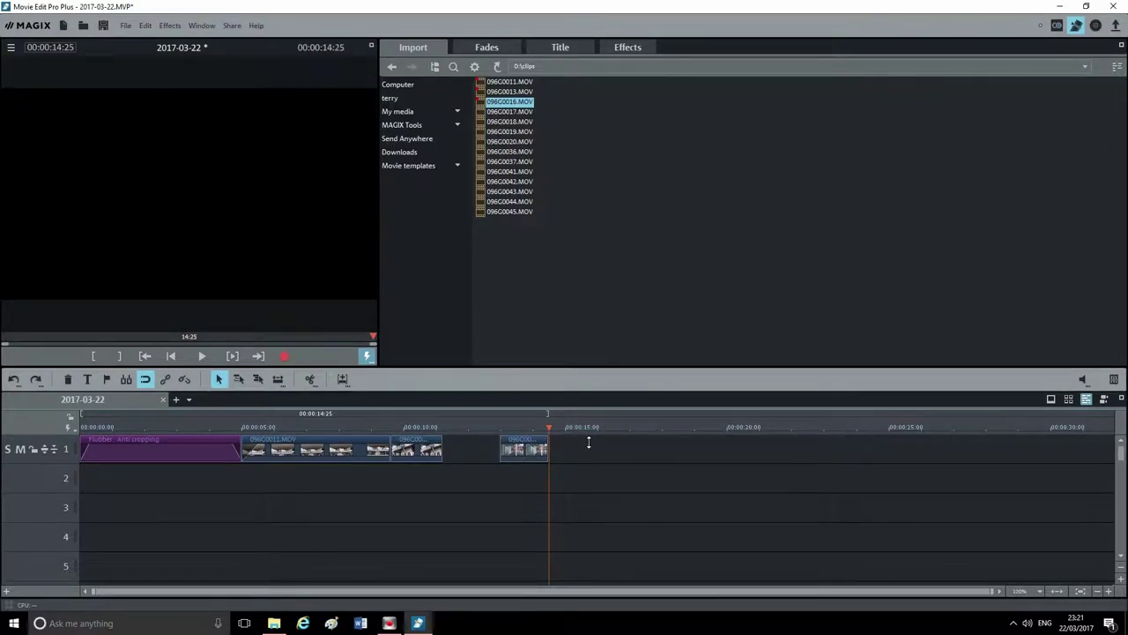
pyautogui.moveTo(527, 442); pyautogui.dragTo(469, 443)
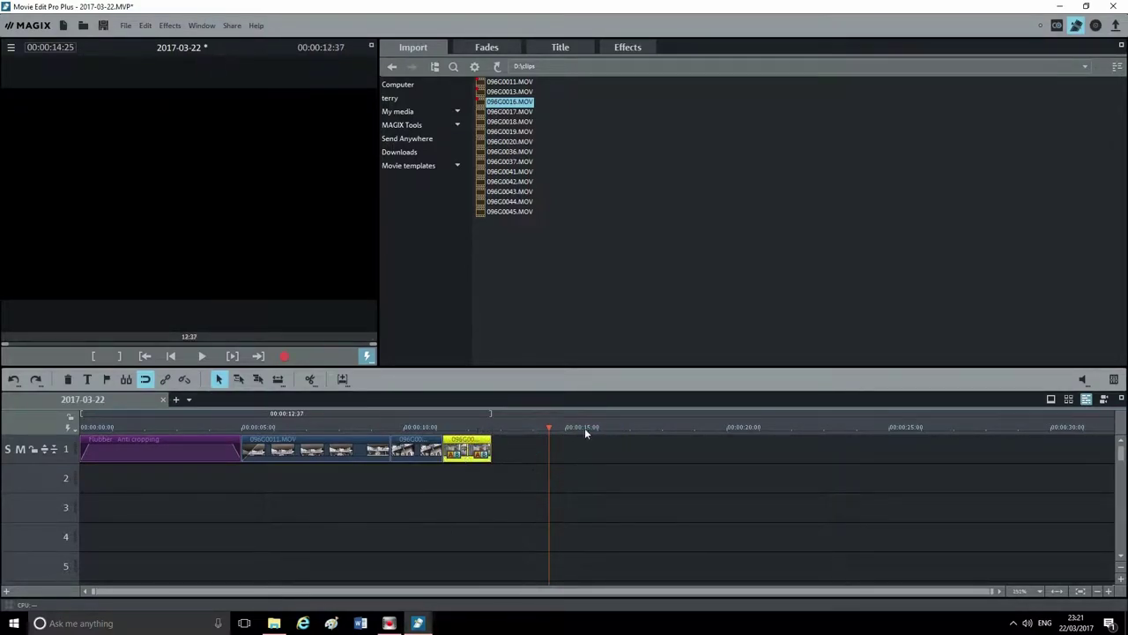
# Step: Add 096G0017.MOV to track 1 after the other clips and cut away its part before 00:00:17:02
pyautogui.moveTo(497, 113); pyautogui.dragTo(631, 428)
pyautogui.click(532, 423)
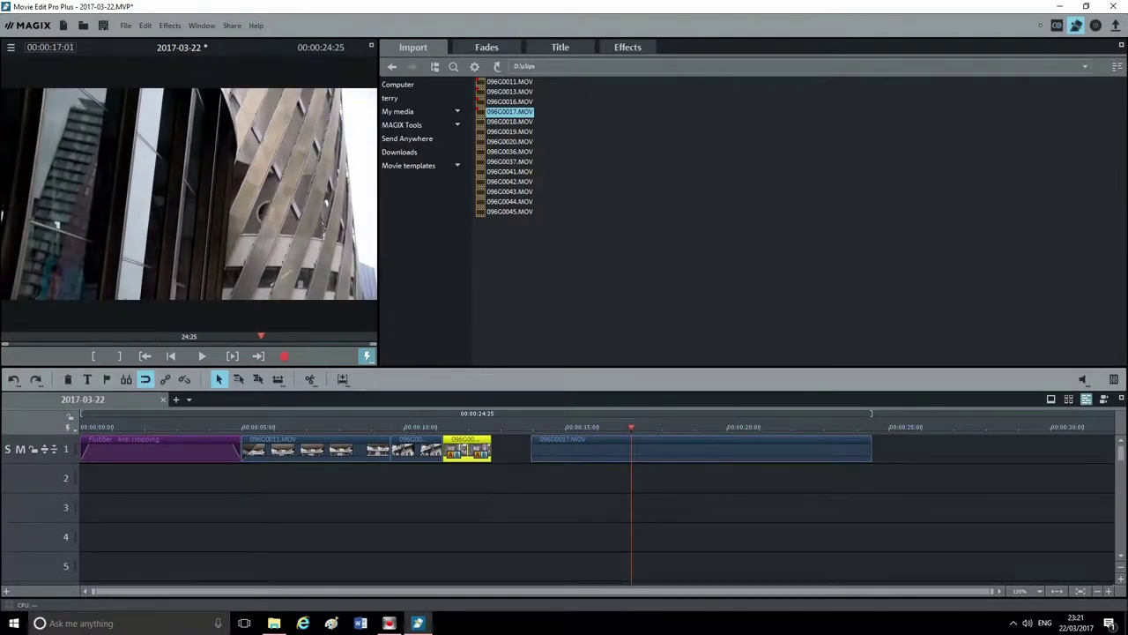
pyautogui.click(612, 441)
pyautogui.press('t')
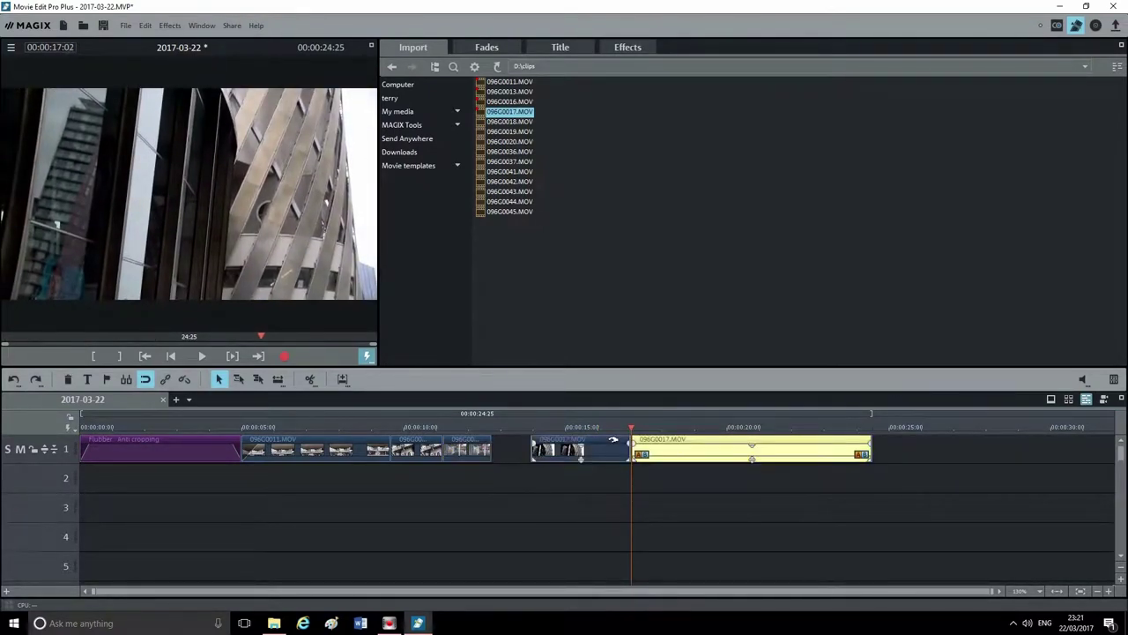
pyautogui.click(612, 445)
pyautogui.press('Delete')
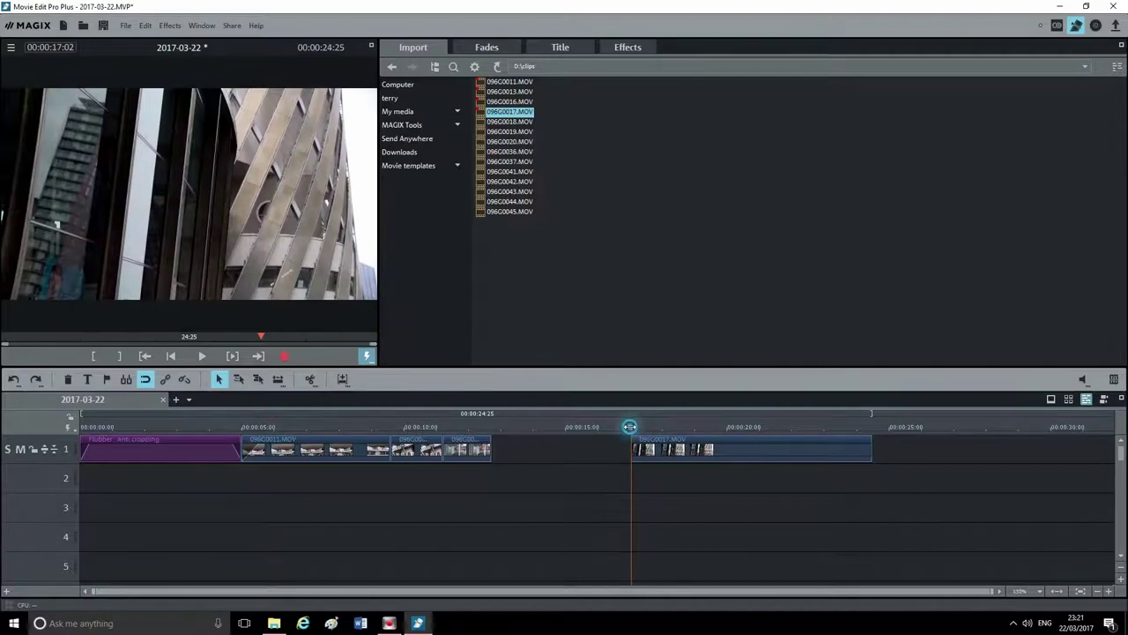
# Step: Cut away the part of 096G0017.MOV after 00:00:19:00 and move the remaining piece directly after the 096G0016.MOV clip
pyautogui.moveTo(631, 429); pyautogui.dragTo(696, 450)
pyautogui.click(672, 438)
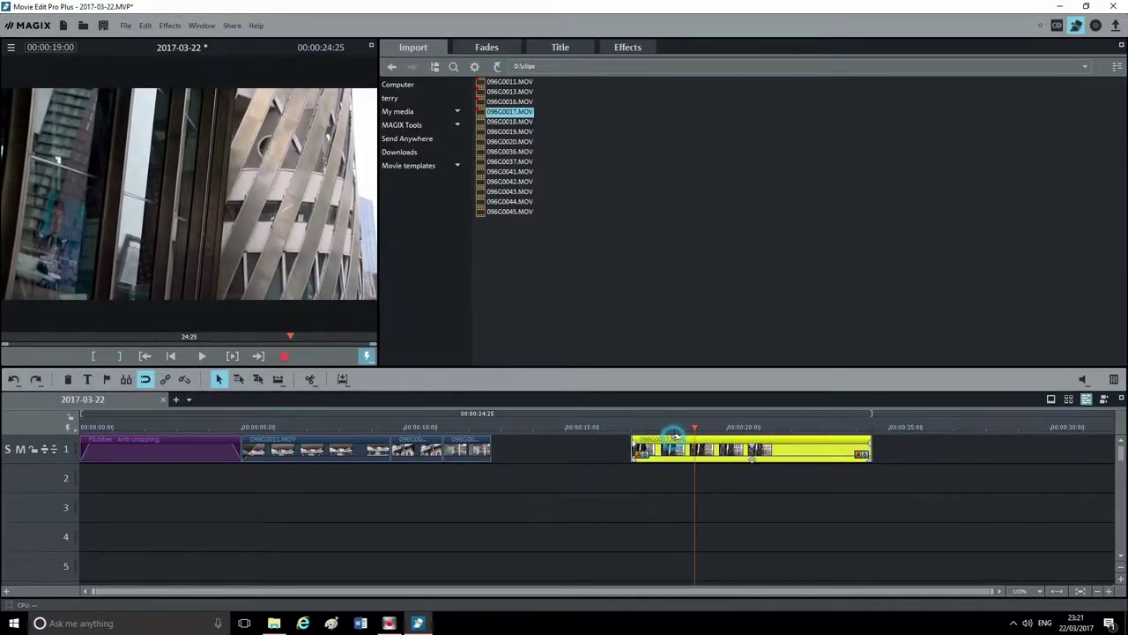
pyautogui.press('t')
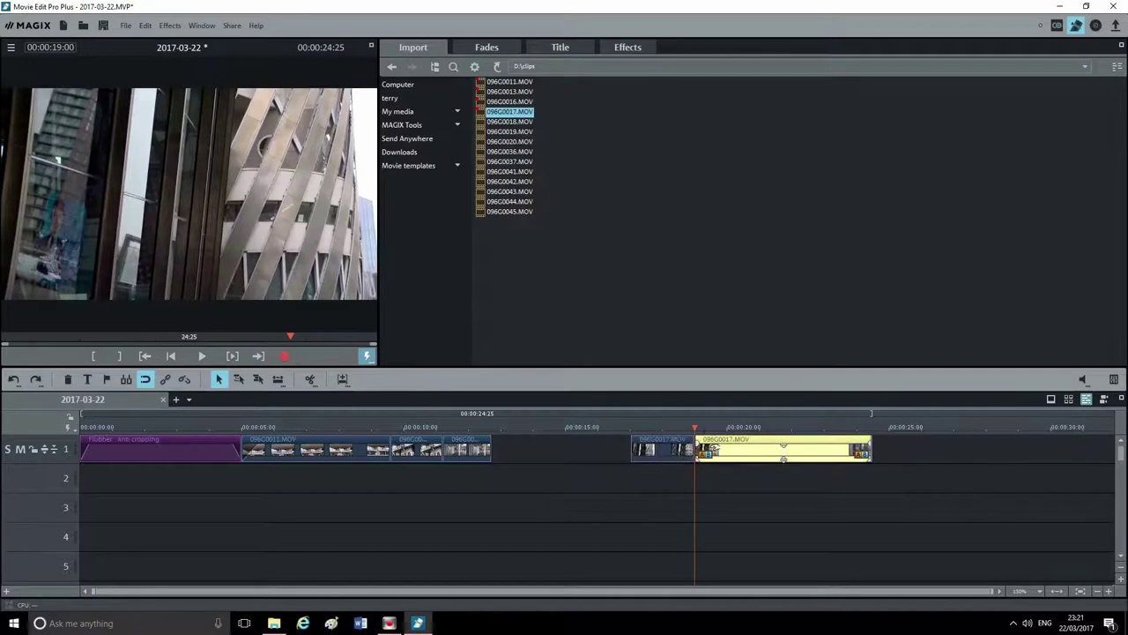
pyautogui.press('Delete')
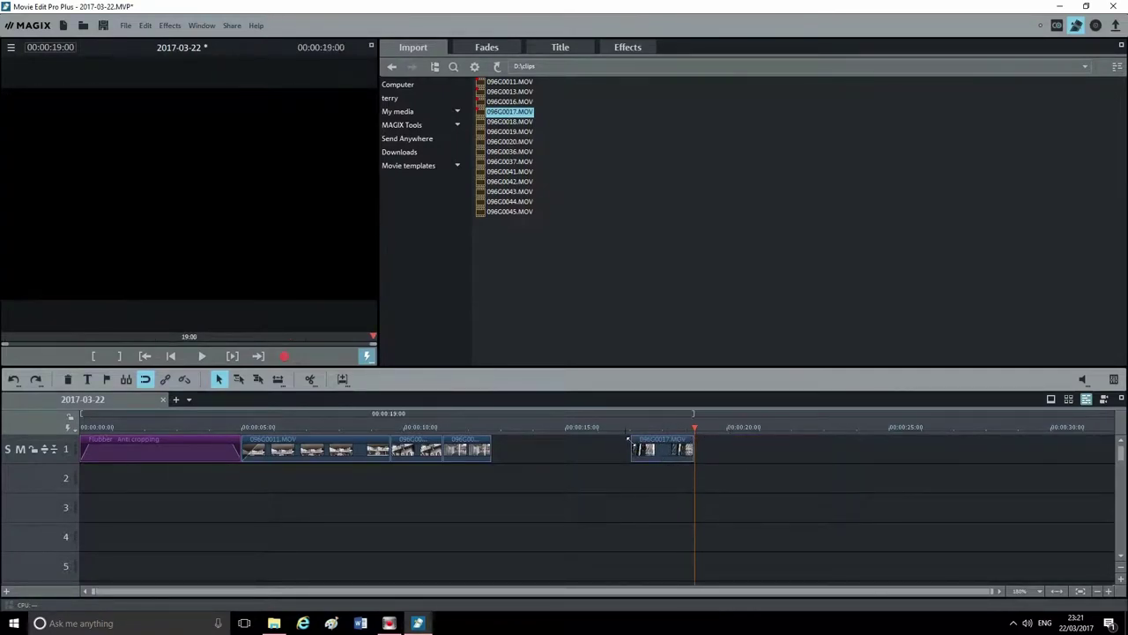
pyautogui.moveTo(628, 438); pyautogui.dragTo(524, 440)
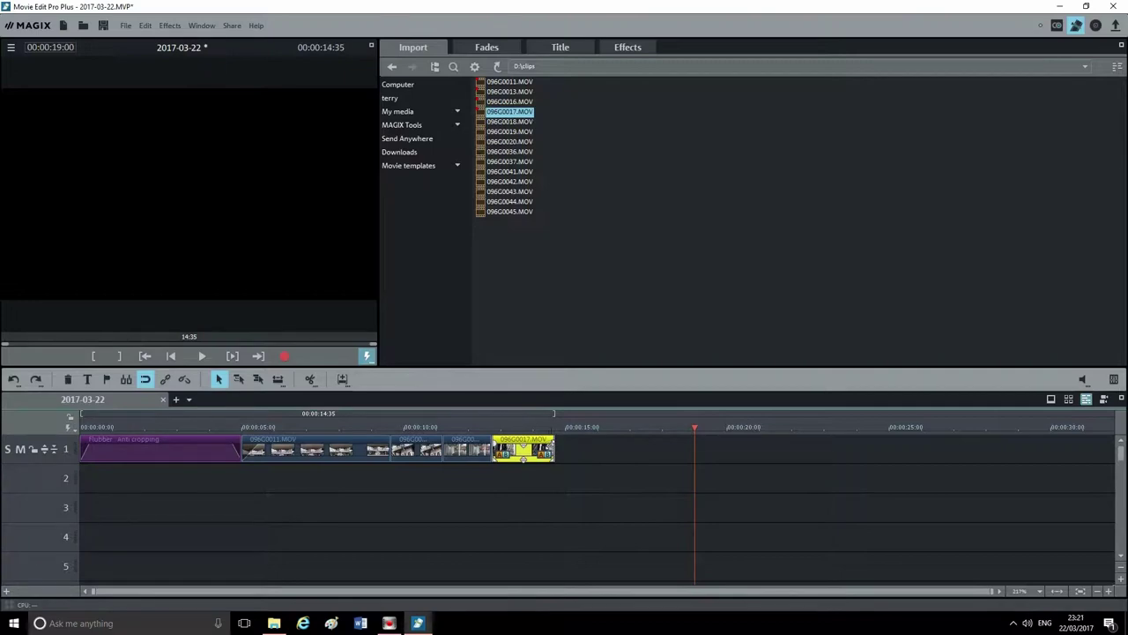
# Step: Add a short fade-out to the end of the 096G0017.MOV clip and return the playhead to the Wedding title
pyautogui.click(540, 449)
pyautogui.press('Home')
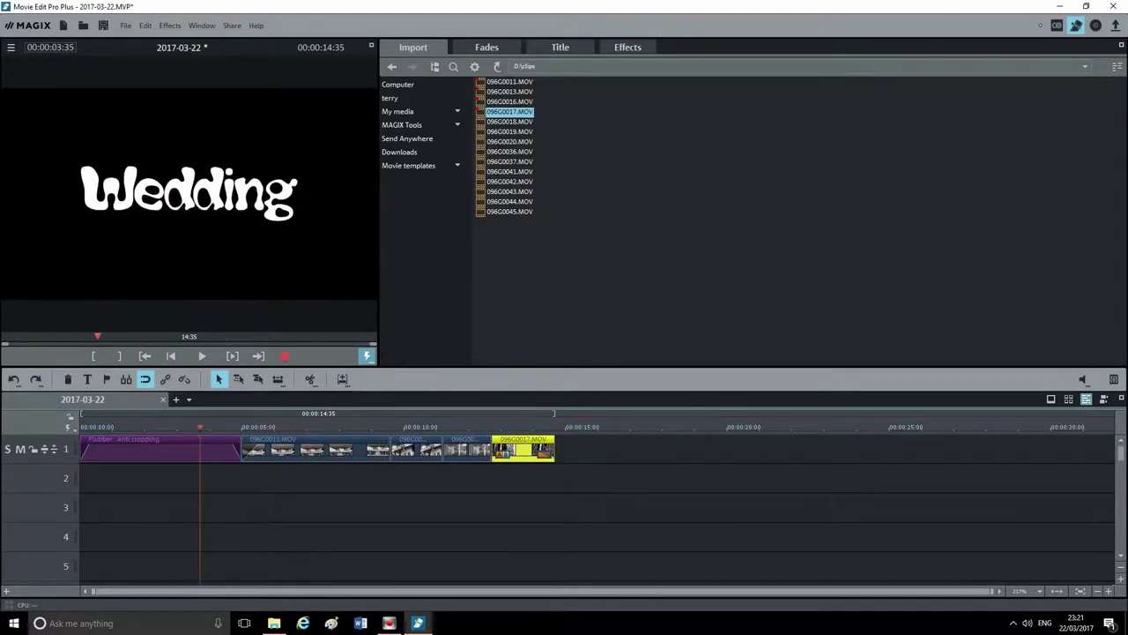
# Step: Play the movie through and browse the Intro/Outro title templates
pyautogui.click(201, 355)
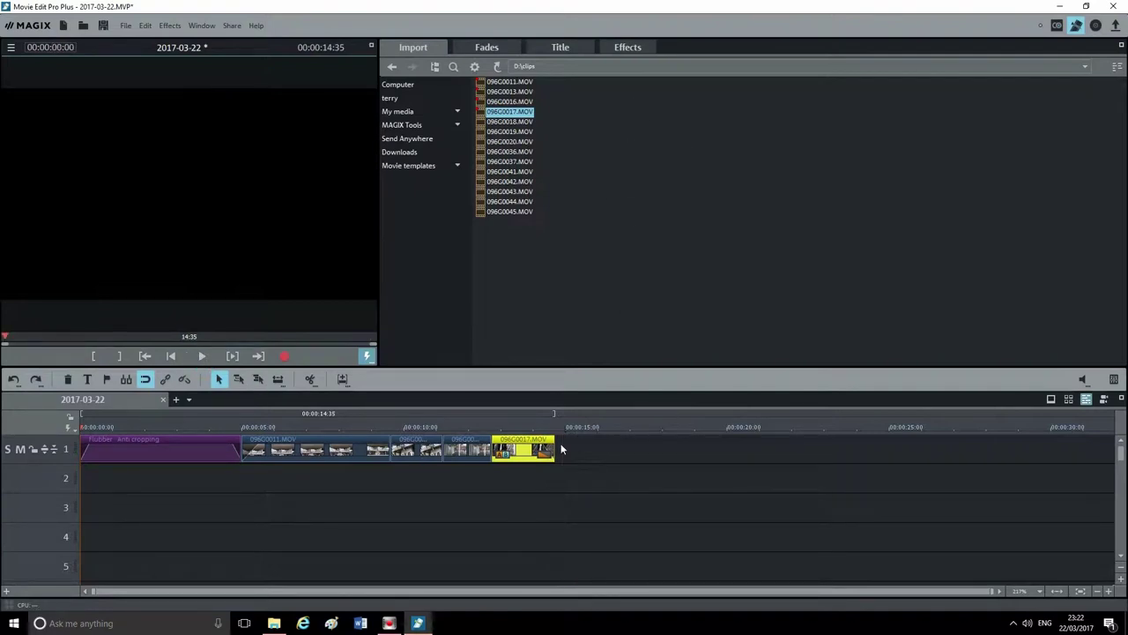
pyautogui.click(569, 53)
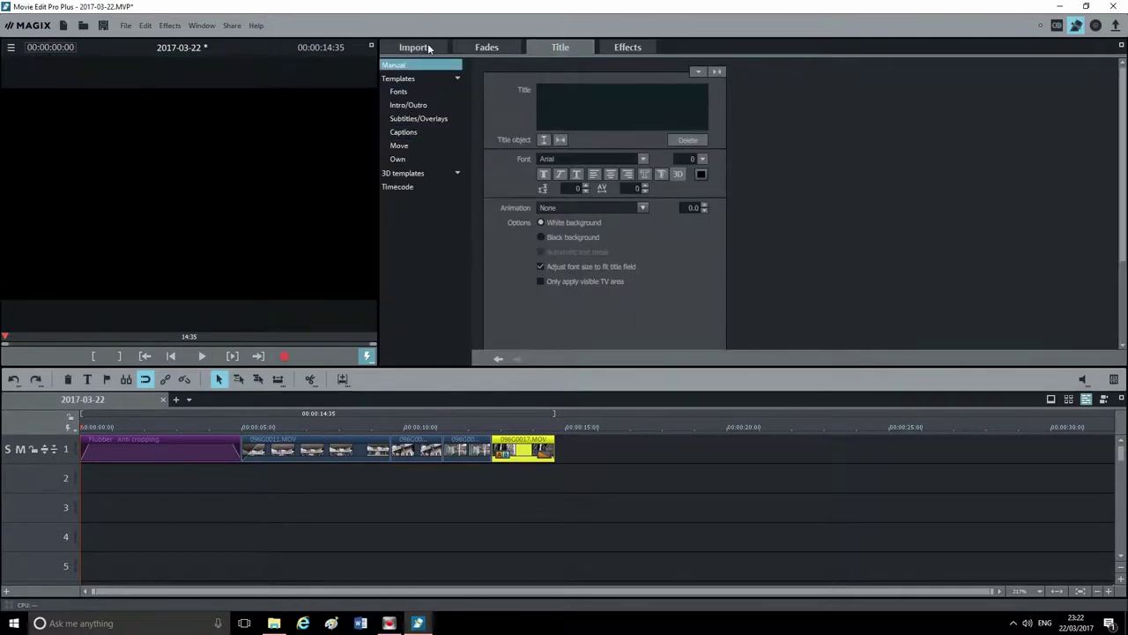
pyautogui.click(429, 110)
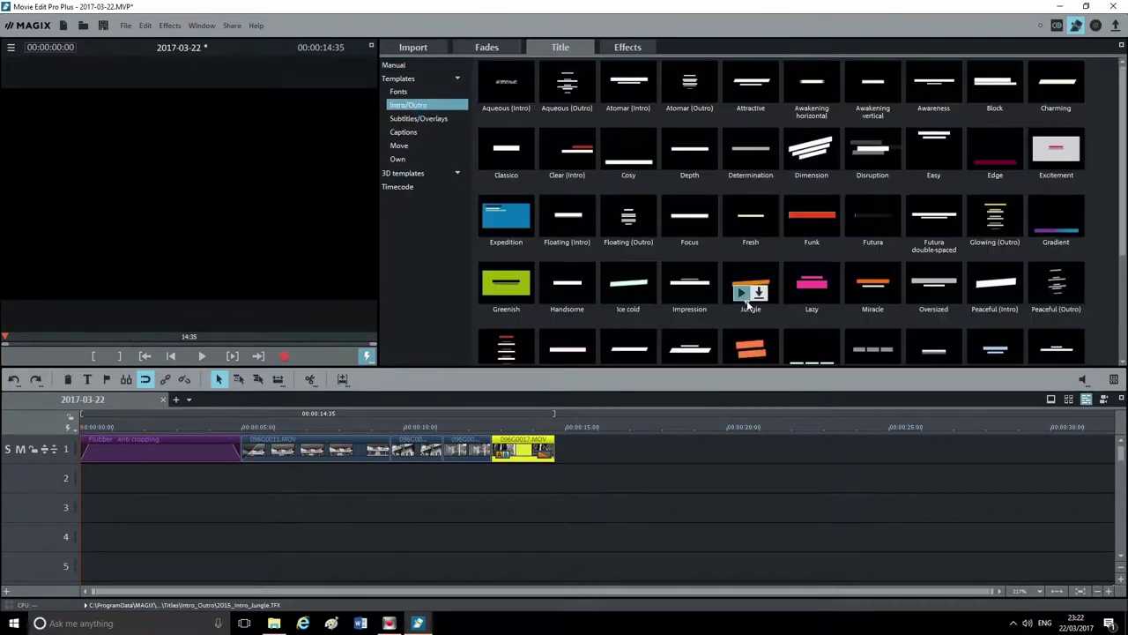
pyautogui.scroll(-2, 829, 308)
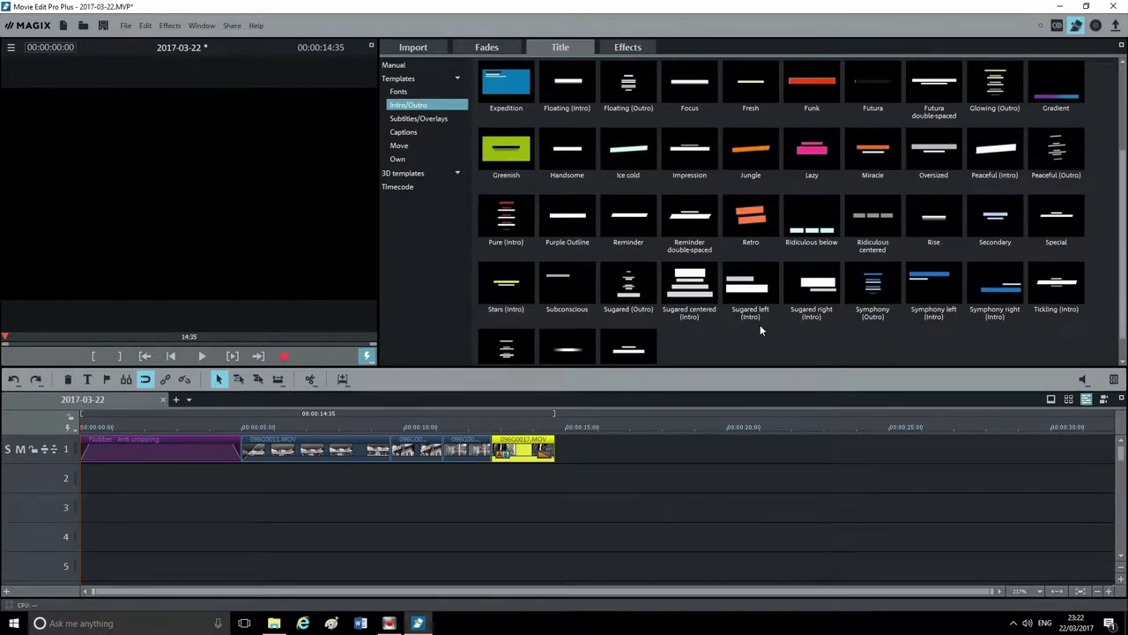
pyautogui.scroll(1, 705, 342)
pyautogui.scroll(1, 705, 342)
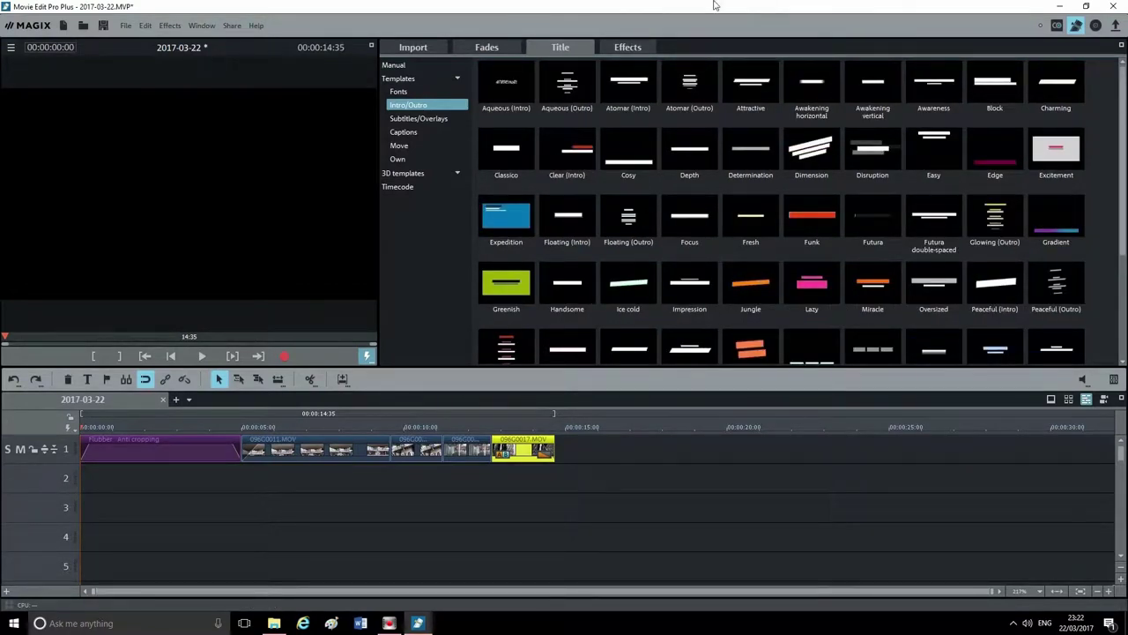
# Step: Add a Flubber font title to track 1 directly after the 096G0017.MOV clip and place the playhead on it
pyautogui.click(399, 92)
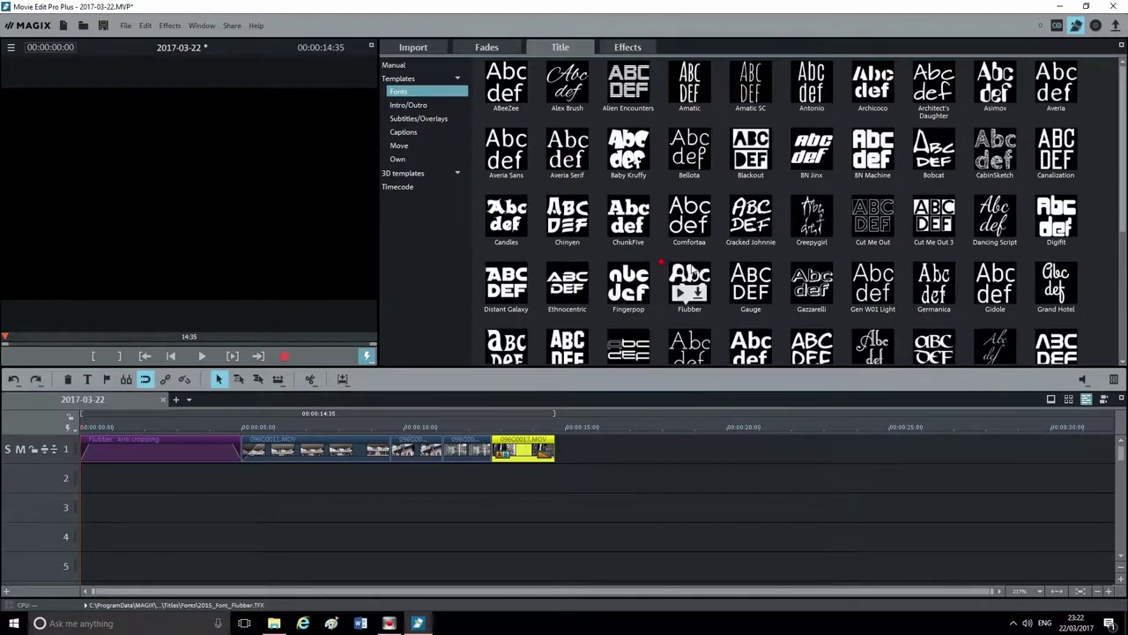
pyautogui.moveTo(693, 271); pyautogui.dragTo(586, 438)
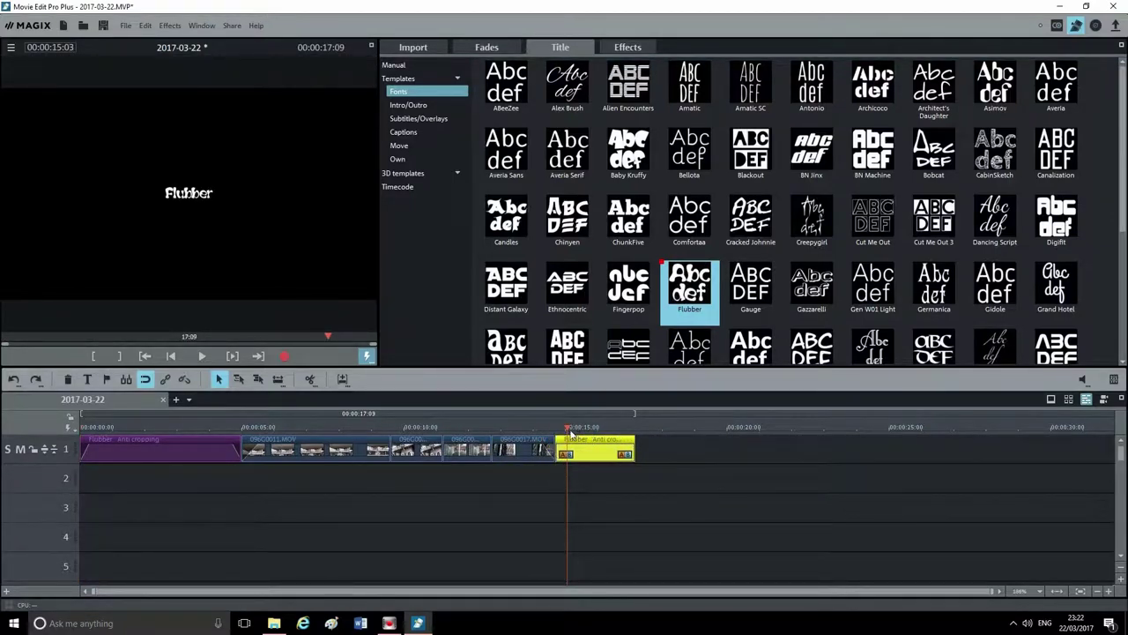
pyautogui.click(571, 433)
# Step: Replace the closing title's text with "Edited by" and the editor's full name, with 2017 on a second line
pyautogui.doubleClick(595, 440)
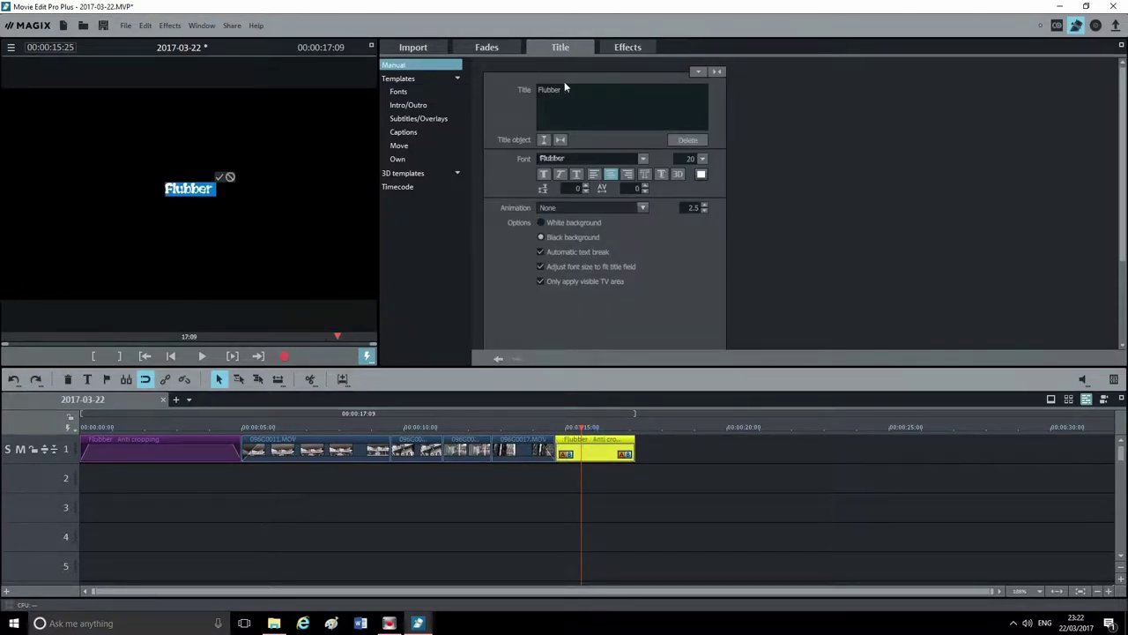
pyautogui.doubleClick(578, 90)
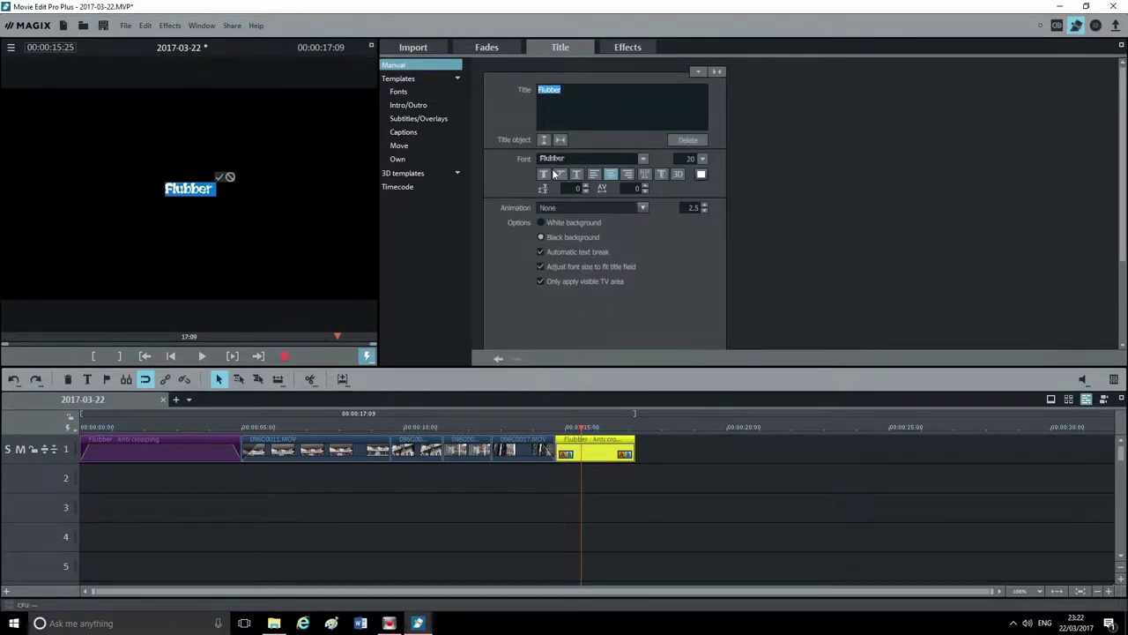
pyautogui.write('Ed')
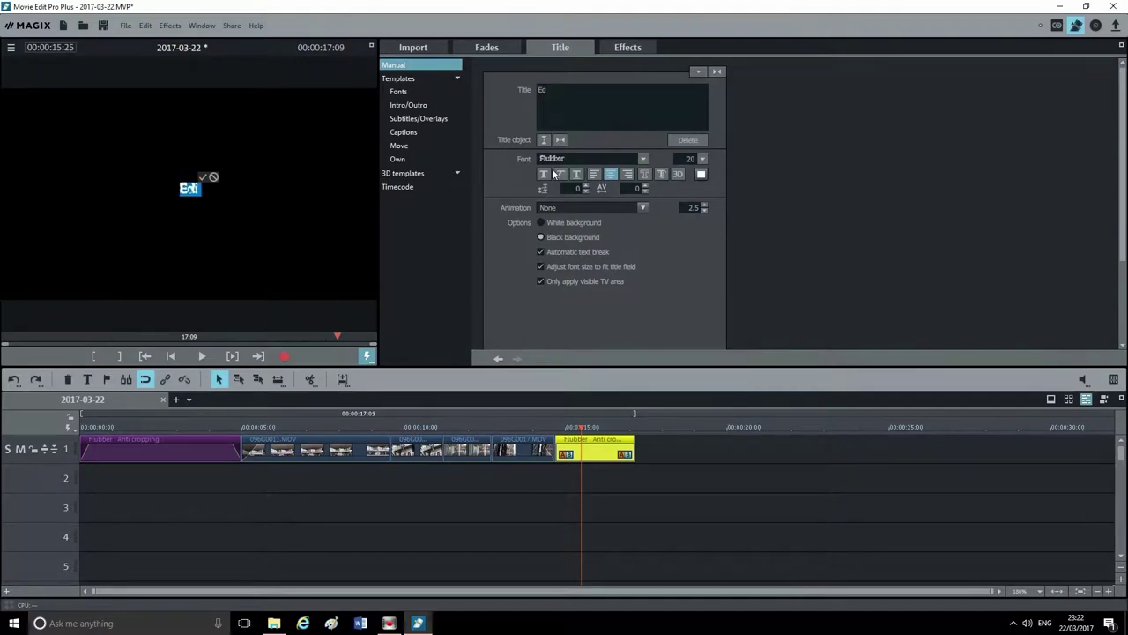
pyautogui.write('ited b')
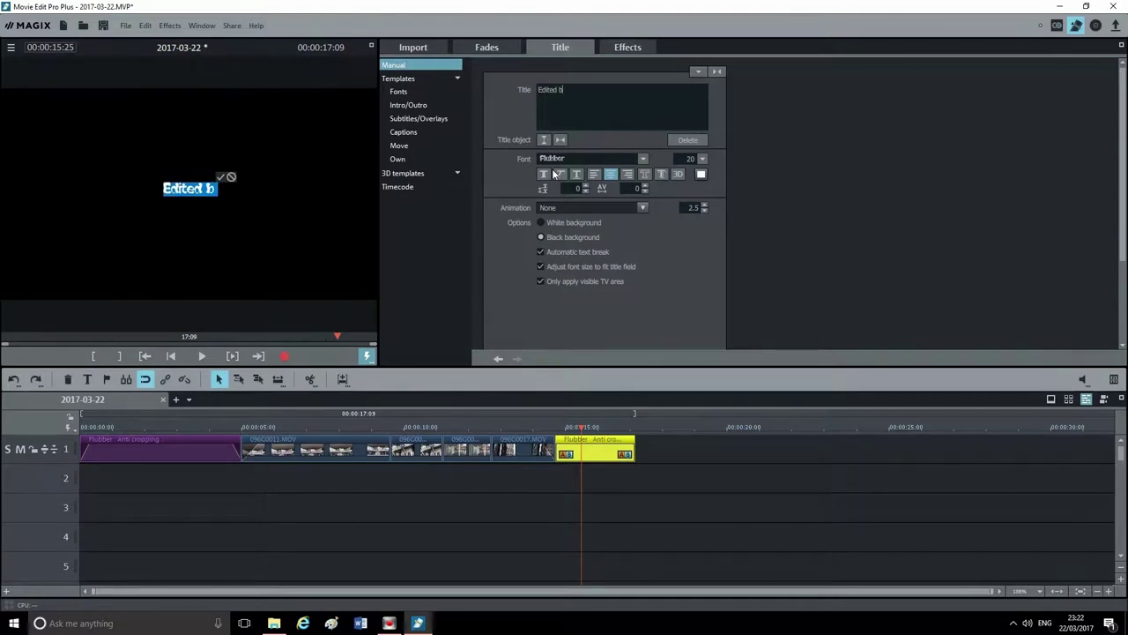
pyautogui.write('y T')
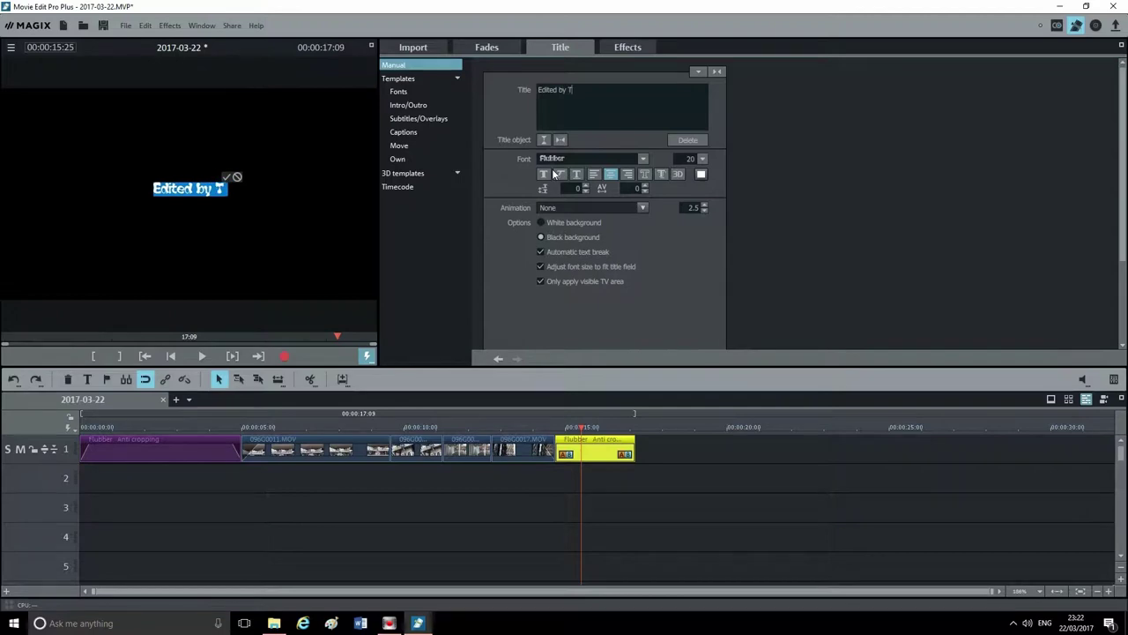
pyautogui.write('erry Robr')
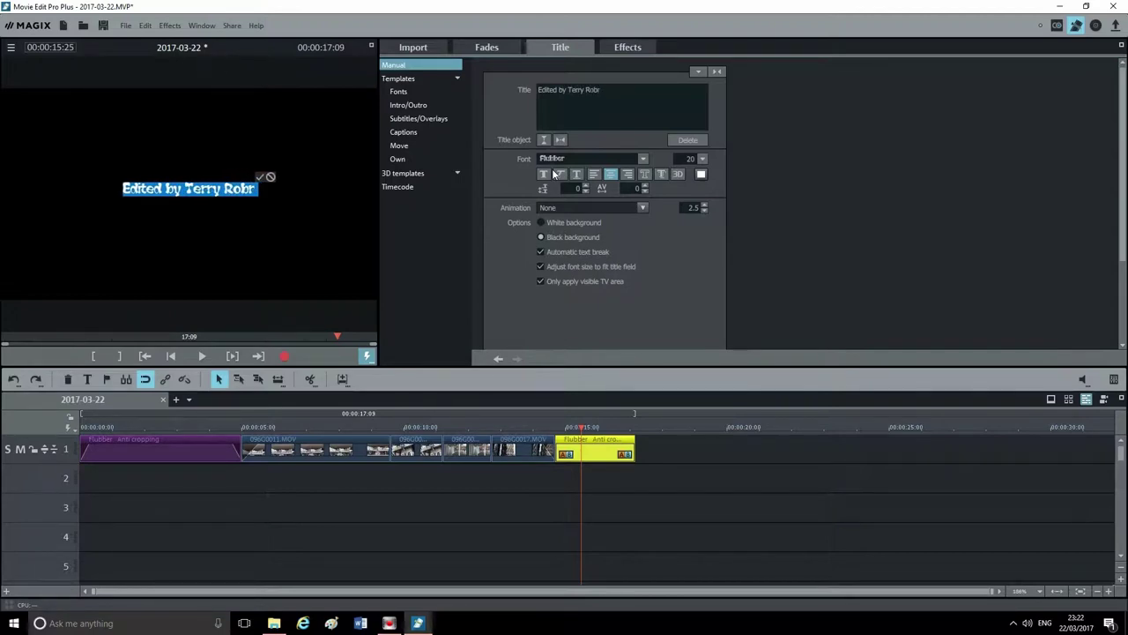
pyautogui.press('BackSpace')
pyautogui.write('erts.')
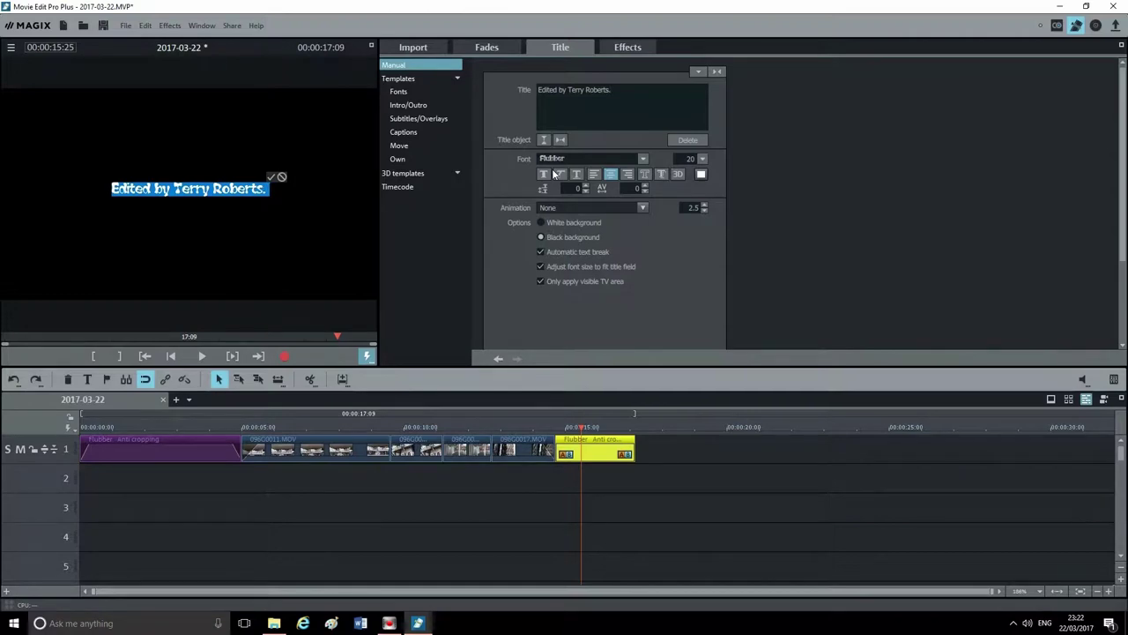
pyautogui.press('BackSpace')
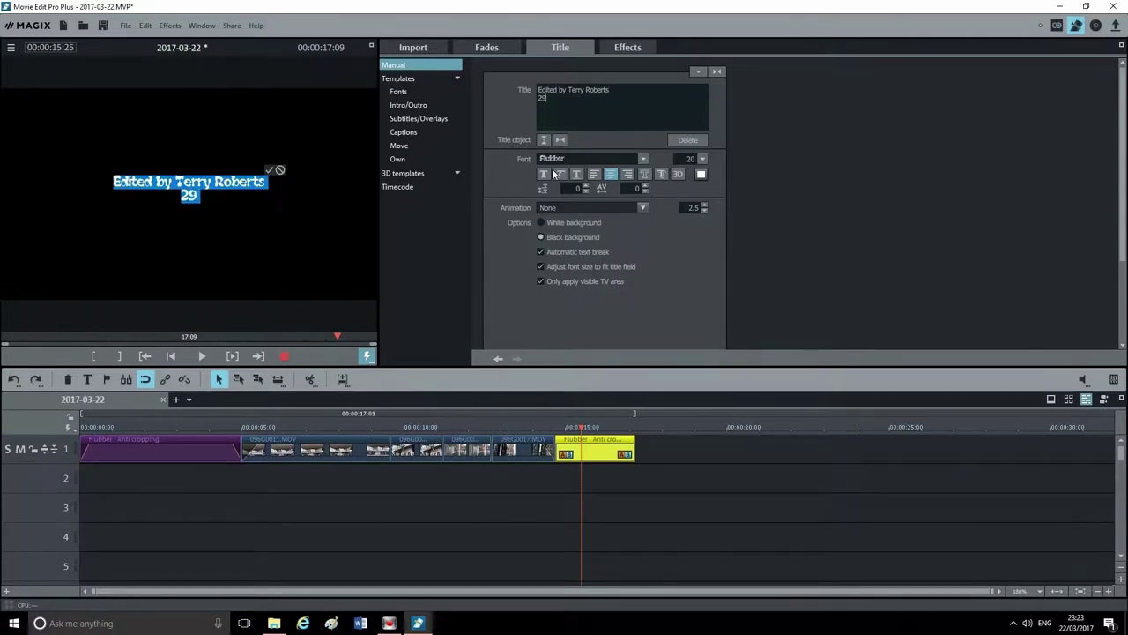
pyautogui.write('2017')
# Step: Set the font size of both lines of the closing title to 37
pyautogui.moveTo(567, 101); pyautogui.dragTo(538, 87)
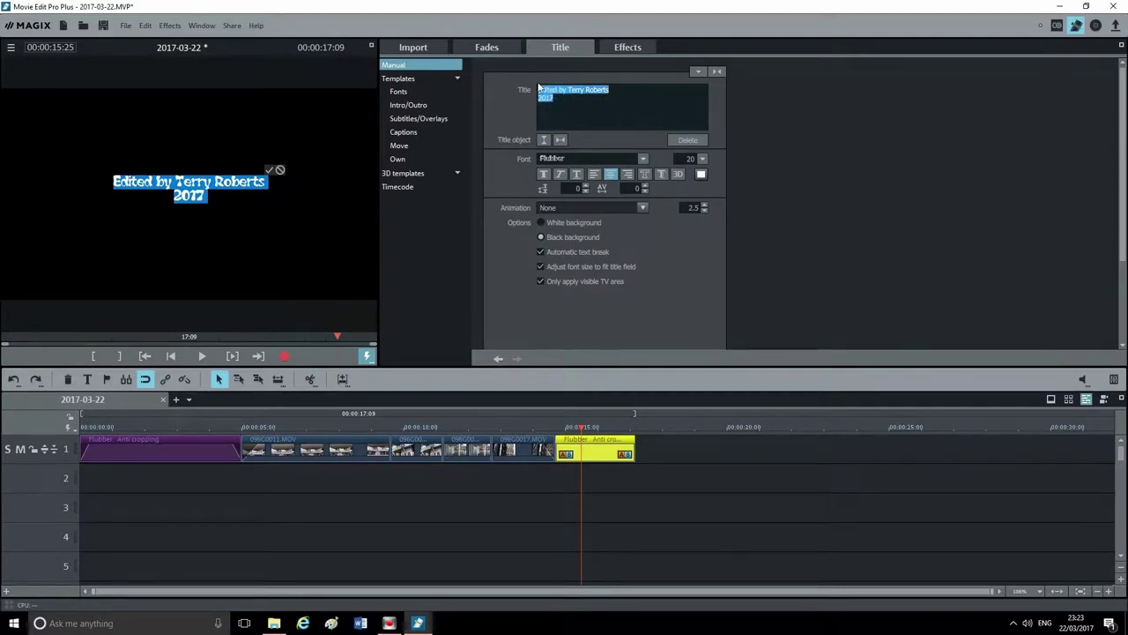
pyautogui.click(703, 159)
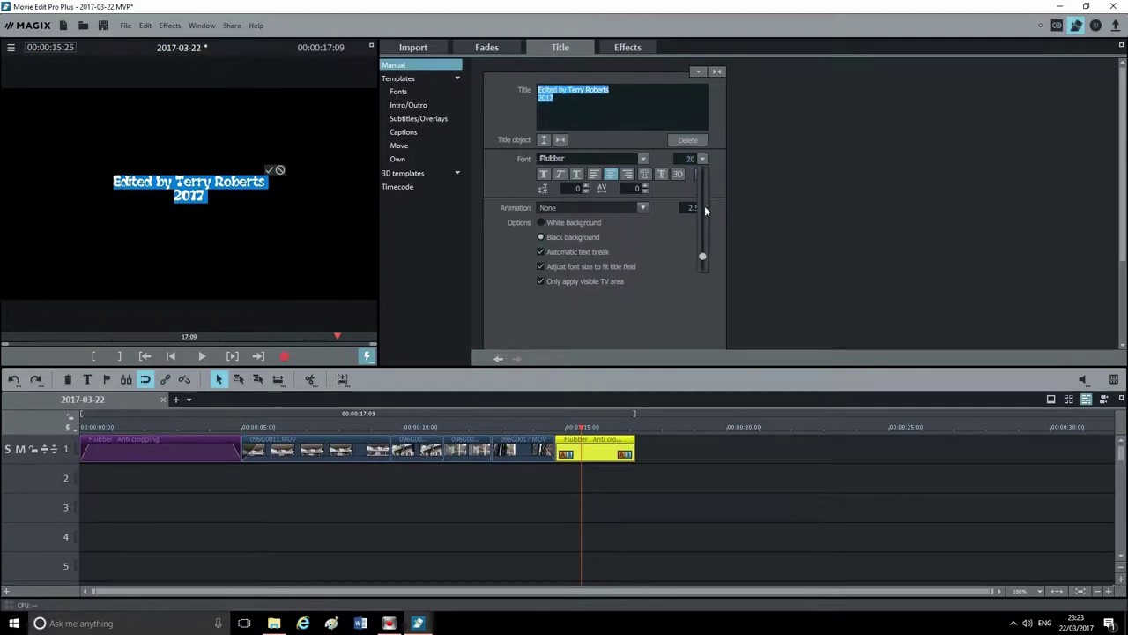
pyautogui.moveTo(703, 259); pyautogui.dragTo(703, 245)
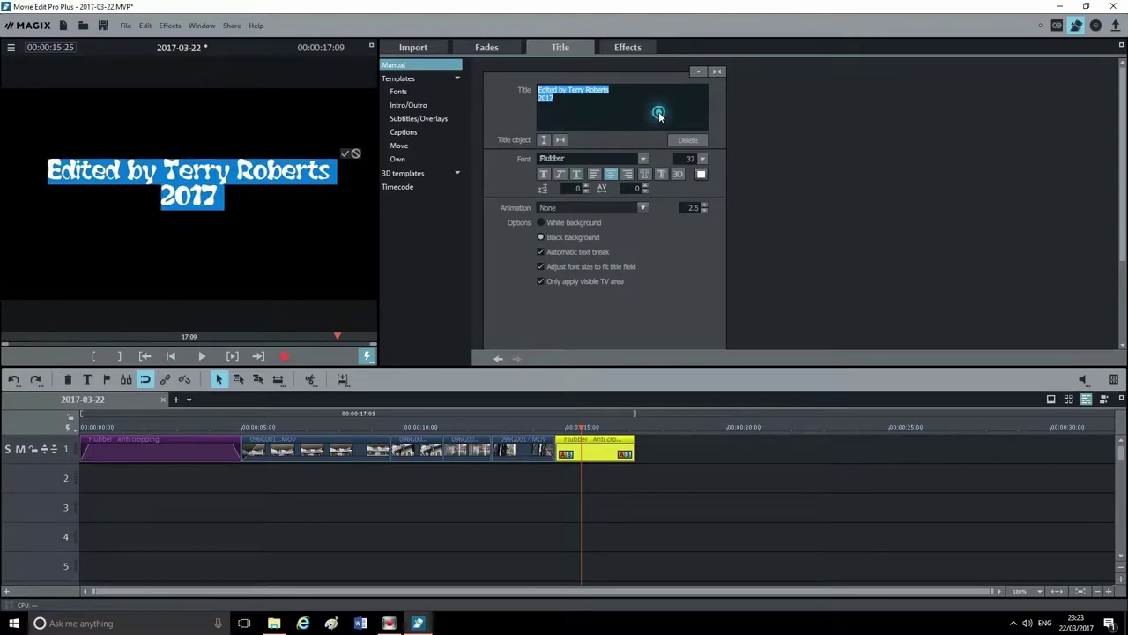
pyautogui.click(556, 108)
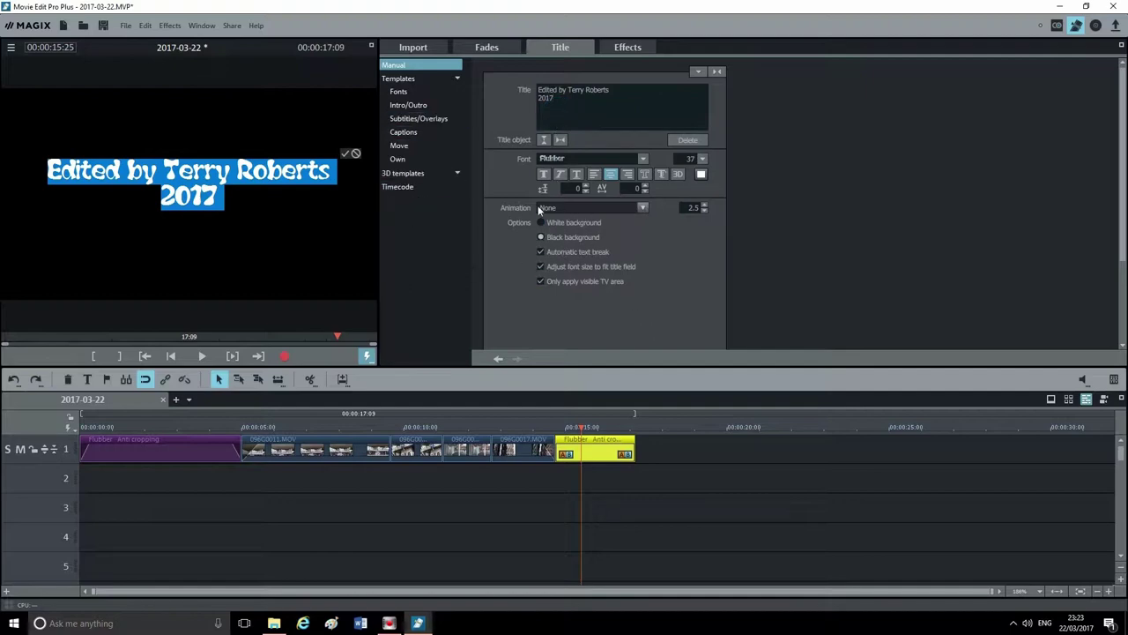
# Step: Animate the closing title with the "From bottom to top" movement
pyautogui.click(645, 208)
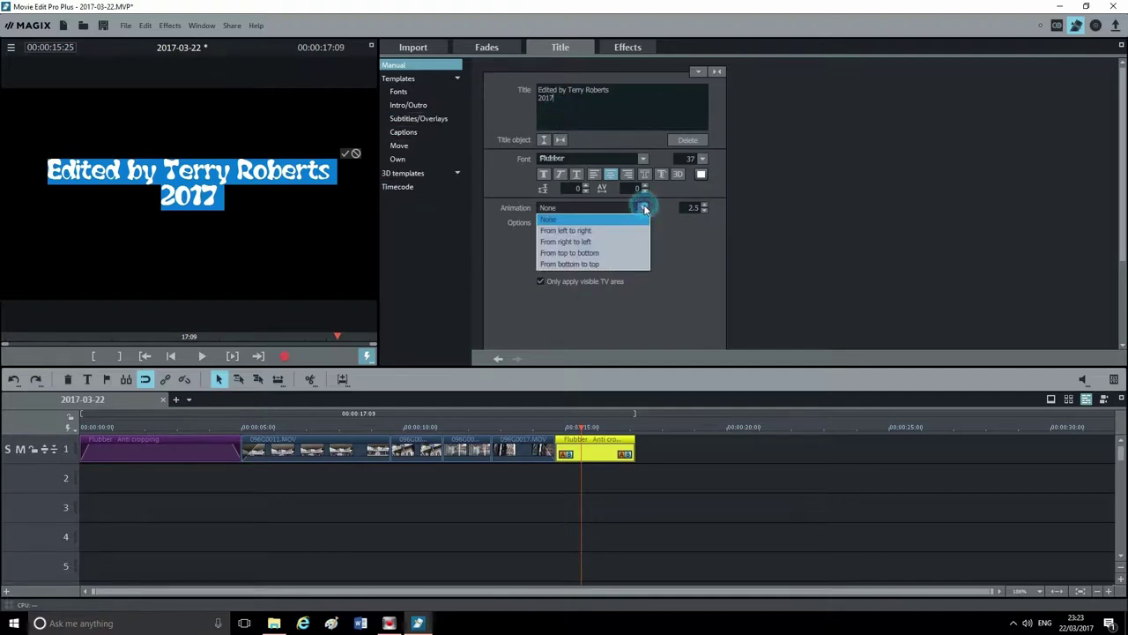
pyautogui.click(582, 264)
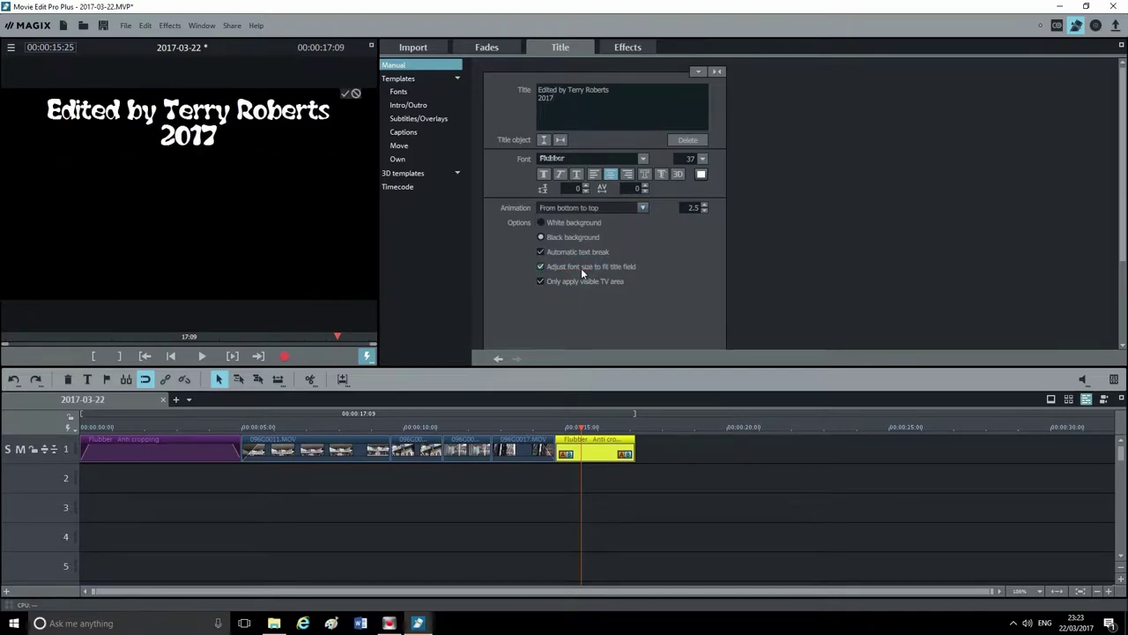
pyautogui.click(644, 209)
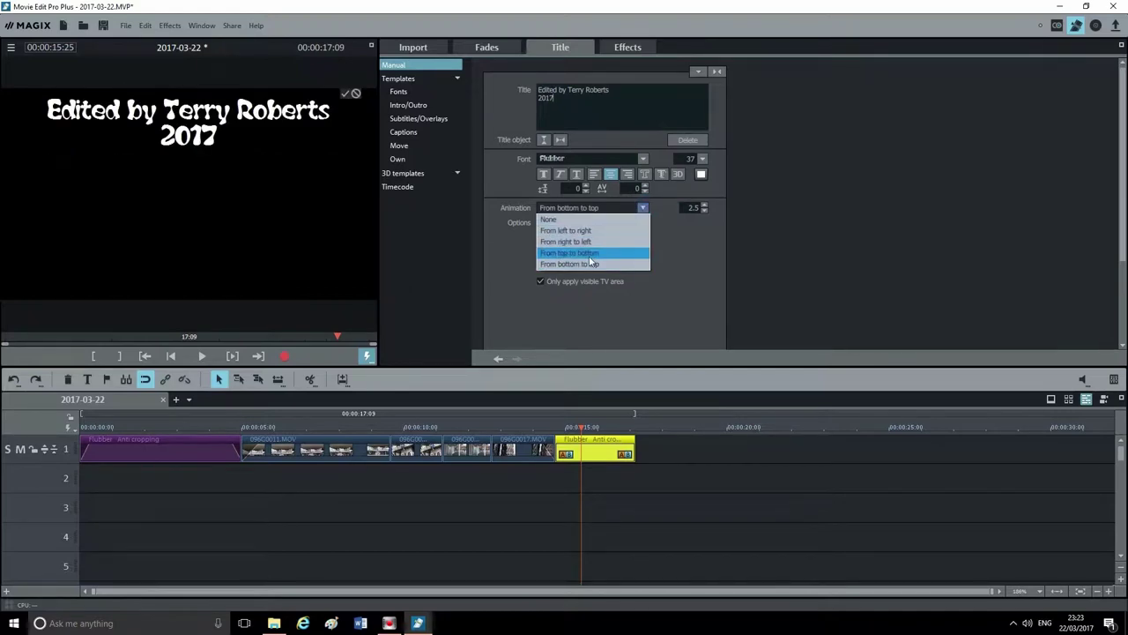
pyautogui.click(644, 208)
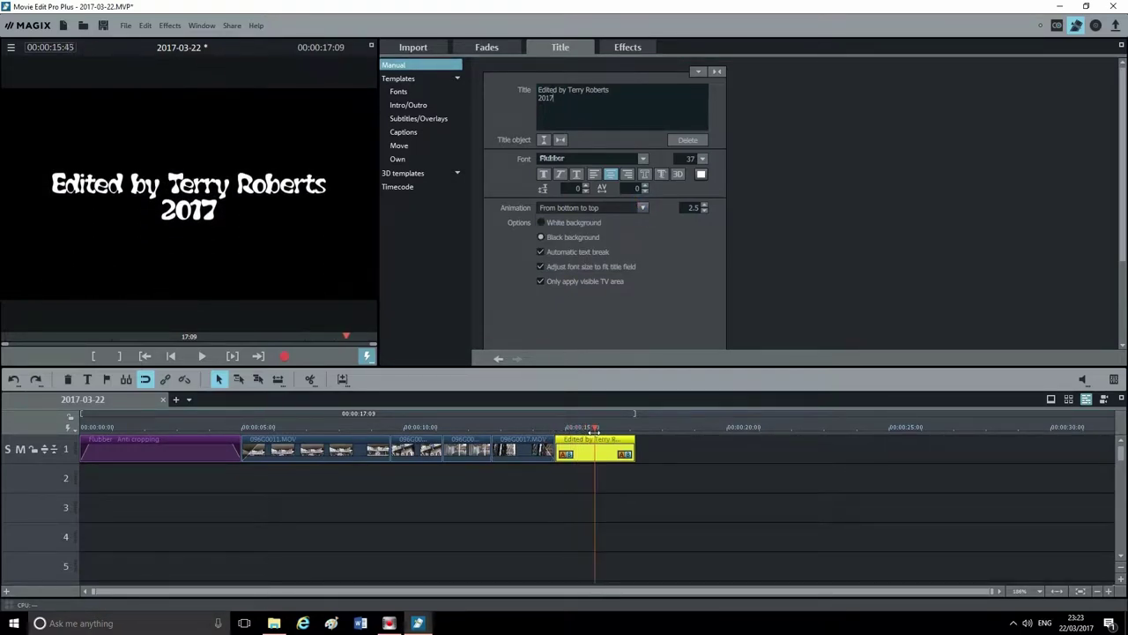
# Step: Play the movie from the start and return the playhead to the closing title
pyautogui.press('Home')
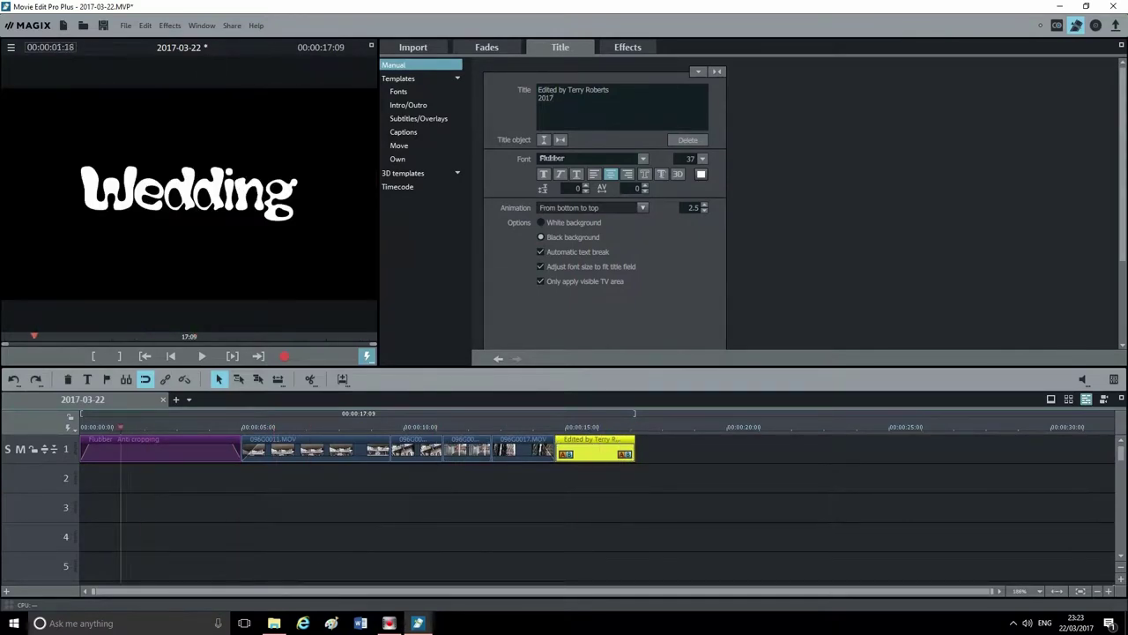
pyautogui.click(202, 356)
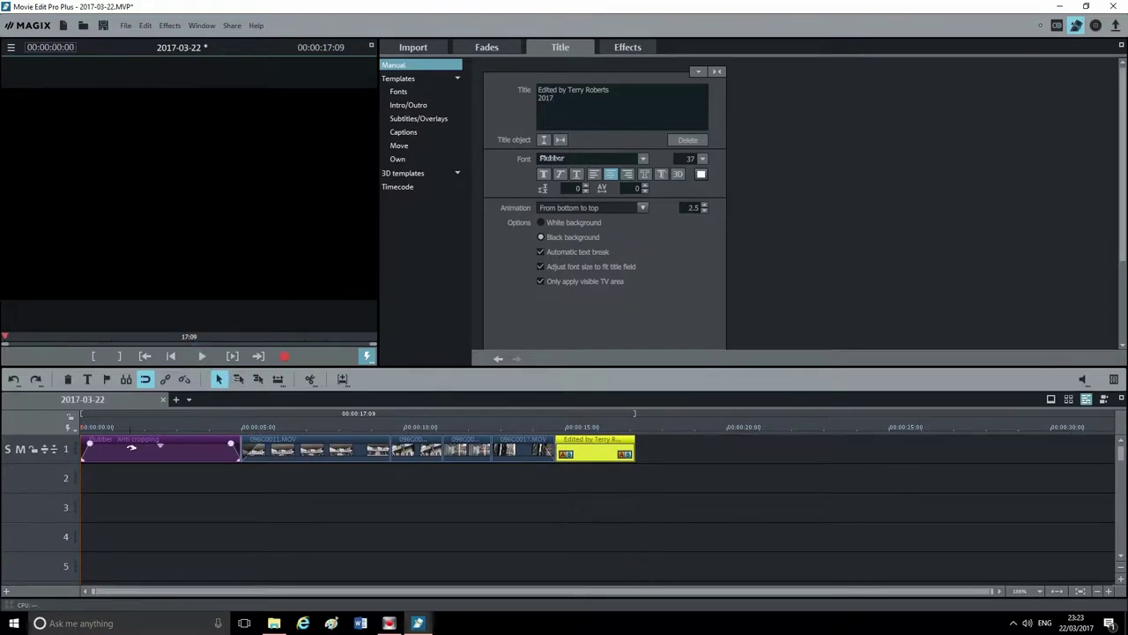
pyautogui.click(437, 426)
pyautogui.click(592, 420)
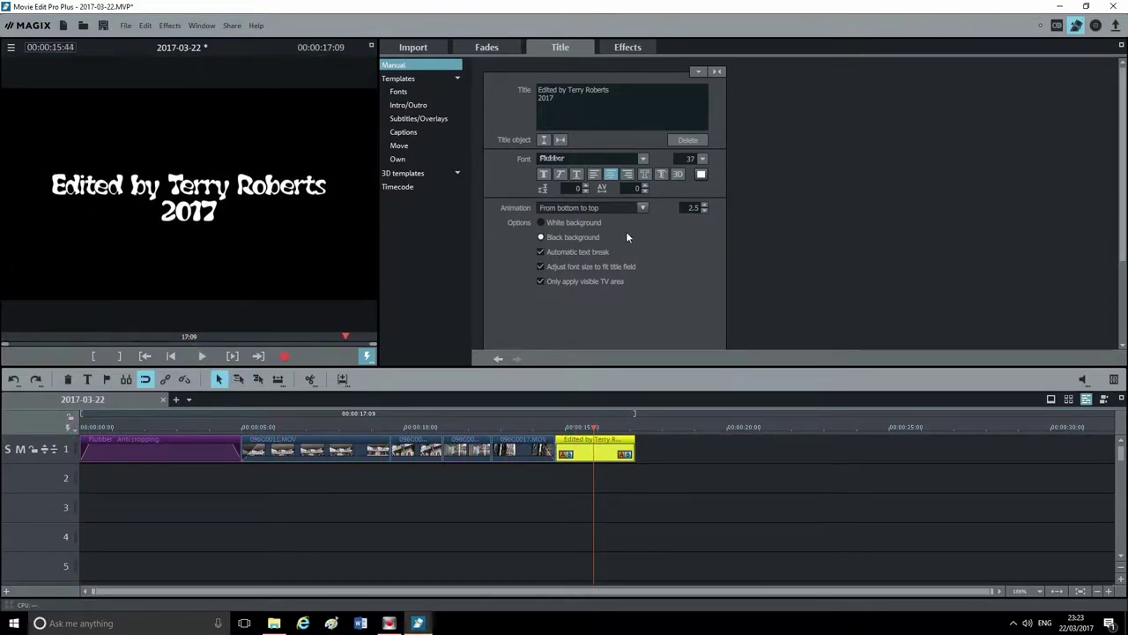
# Step: Lengthen the closing title's animation duration to 5.0 seconds
pyautogui.doubleClick(693, 207)
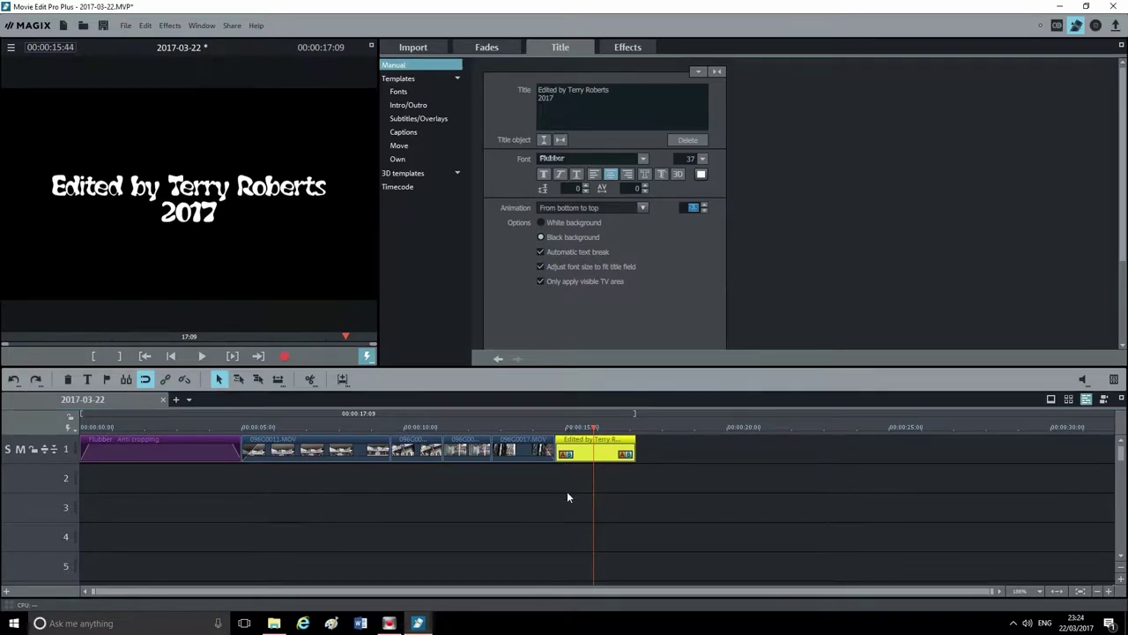
pyautogui.click(704, 206)
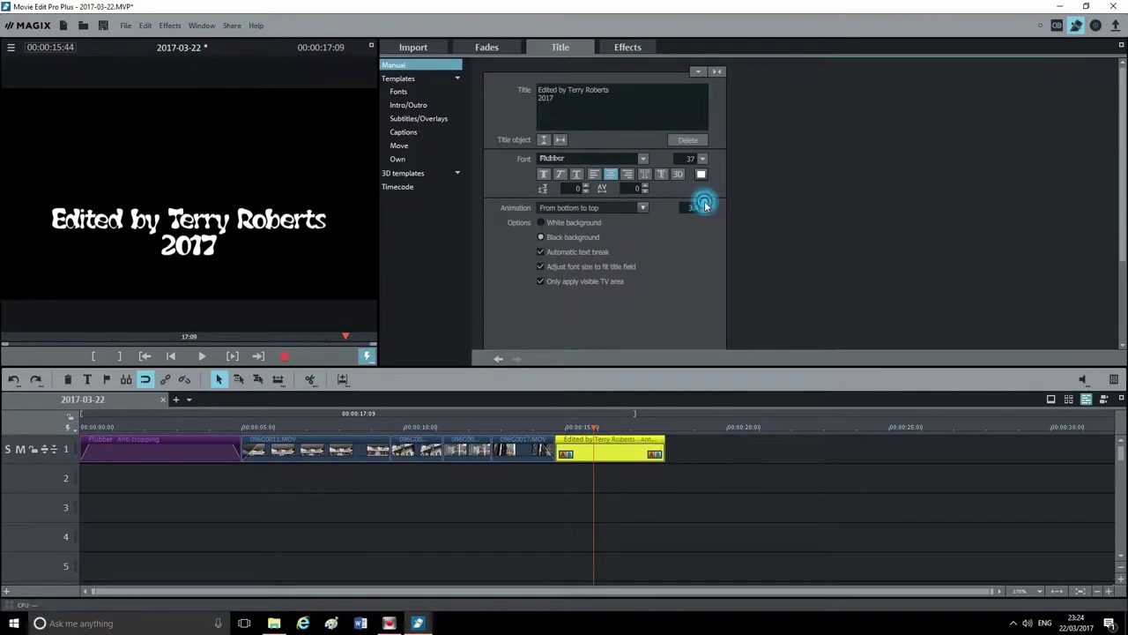
pyautogui.click(705, 206)
pyautogui.click(704, 205)
pyautogui.click(704, 205)
pyautogui.click(704, 206)
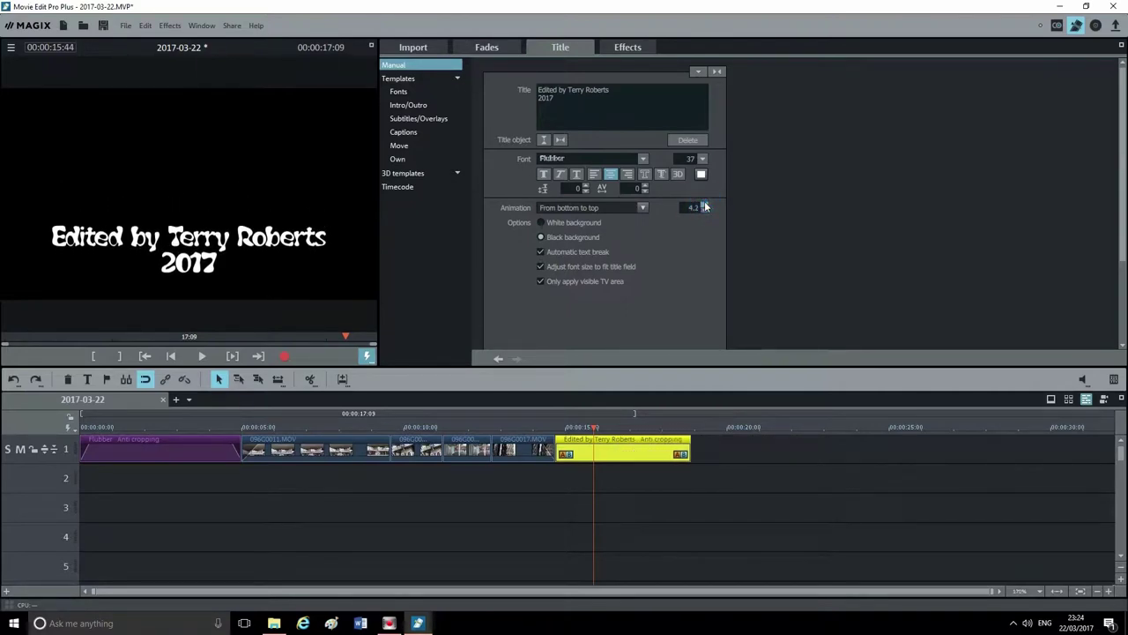
pyautogui.click(704, 205)
pyautogui.click(705, 206)
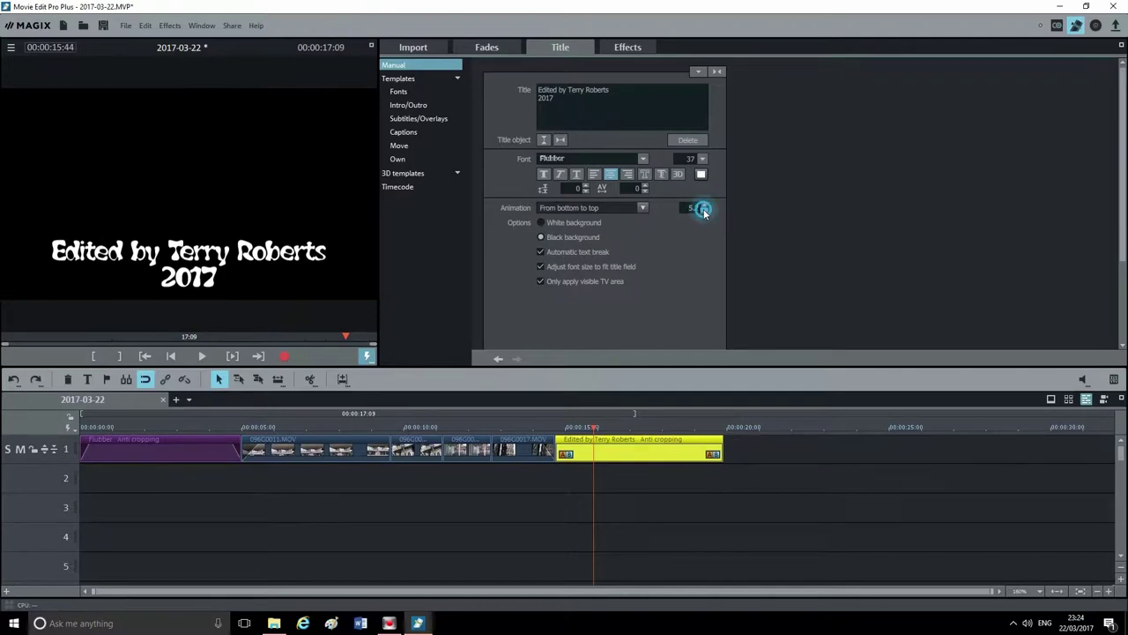
pyautogui.click(705, 211)
pyautogui.click(704, 210)
pyautogui.click(704, 211)
pyautogui.click(705, 205)
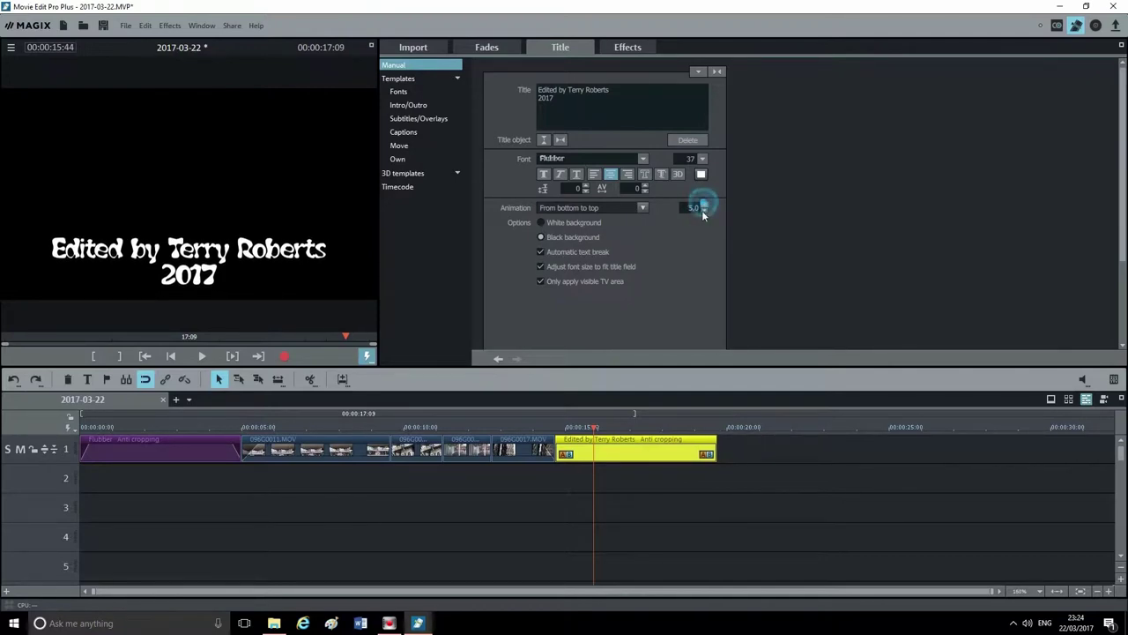
# Step: Play the ending from the start of the 096G0017.MOV clip and move the playhead back to the Wedding title
pyautogui.click(494, 427)
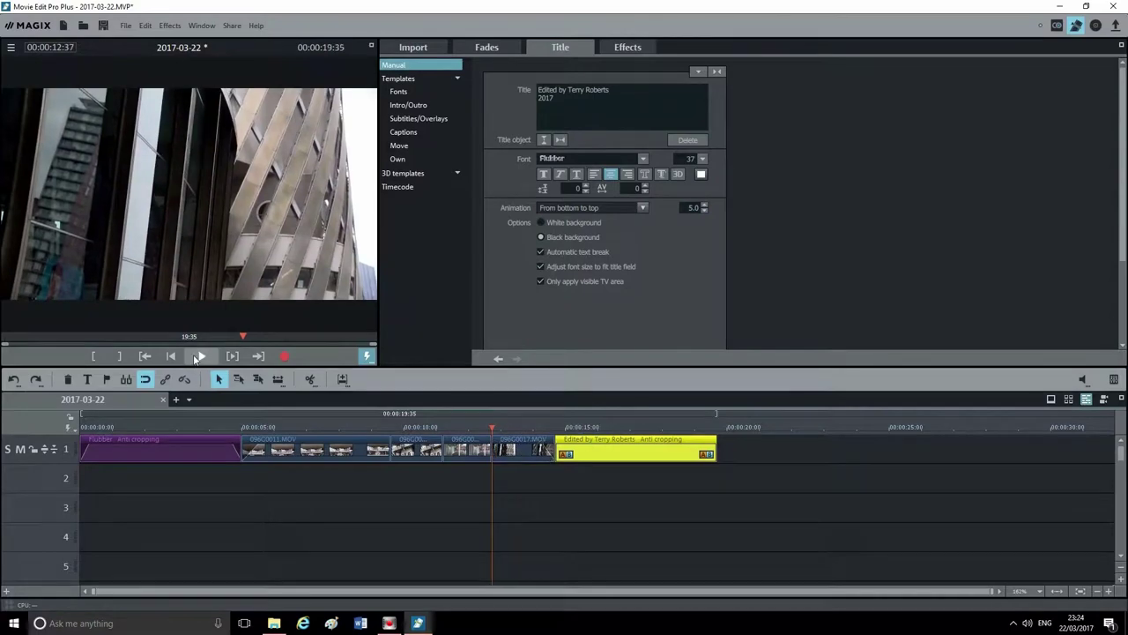
pyautogui.click(201, 355)
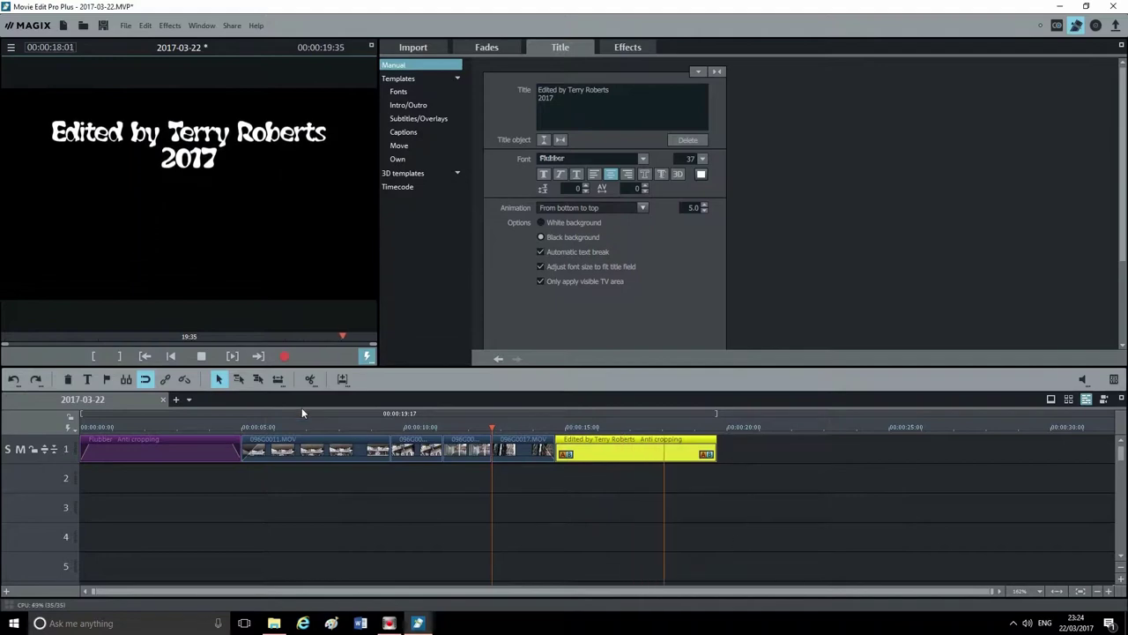
pyautogui.click(202, 356)
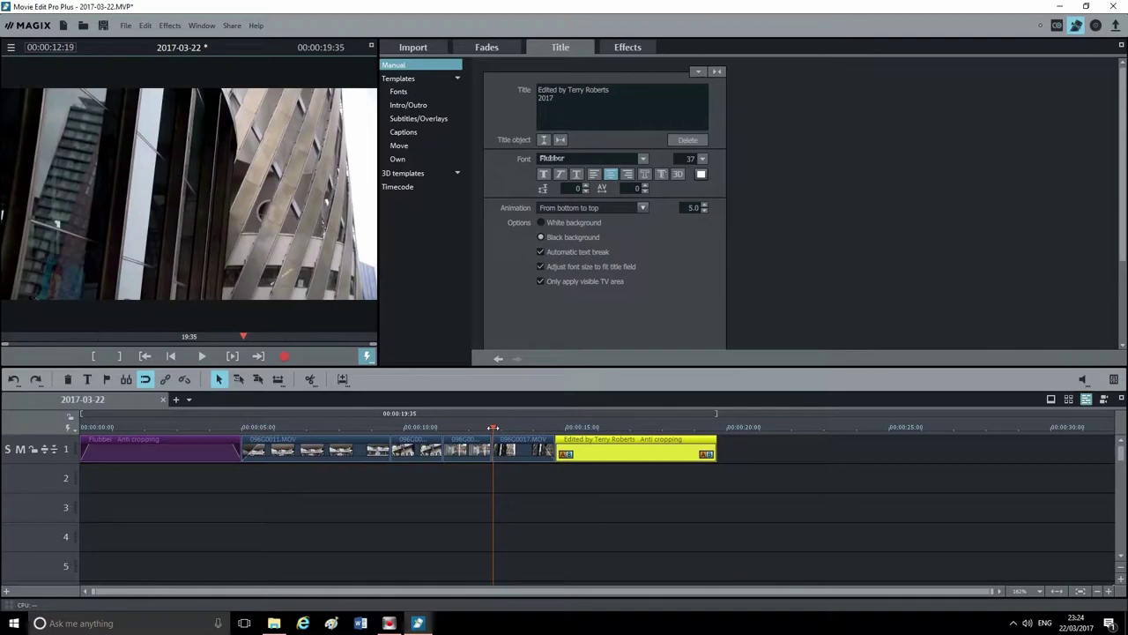
pyautogui.moveTo(494, 428); pyautogui.dragTo(95, 437)
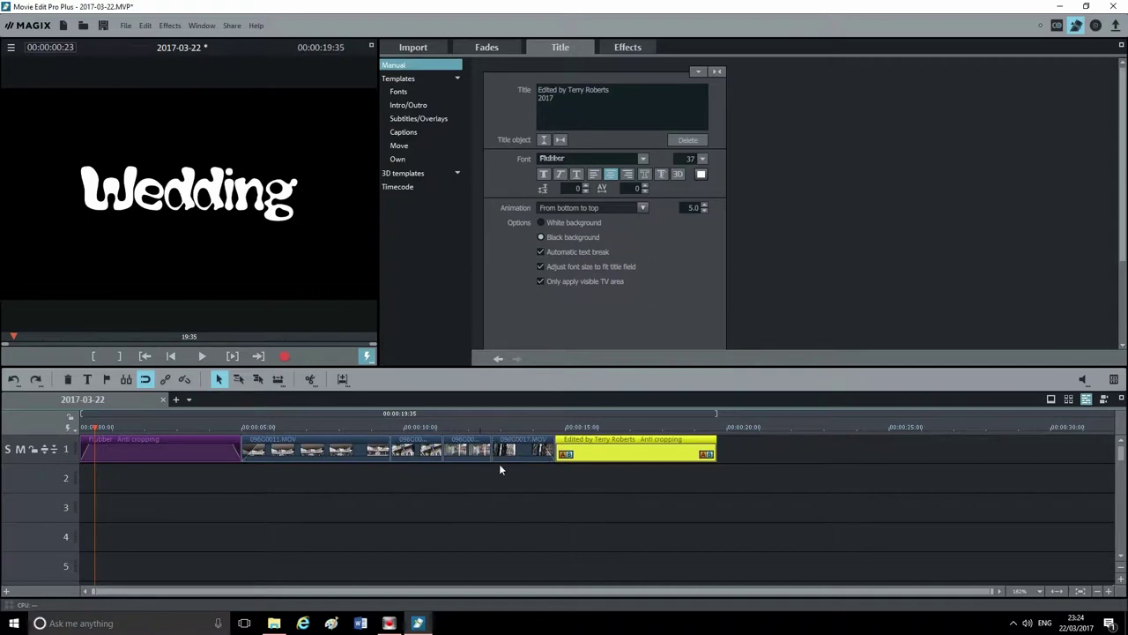
# Step: Put the video and audio of the four MOV clips on separate tracks
pyautogui.moveTo(543, 469); pyautogui.dragTo(308, 438)
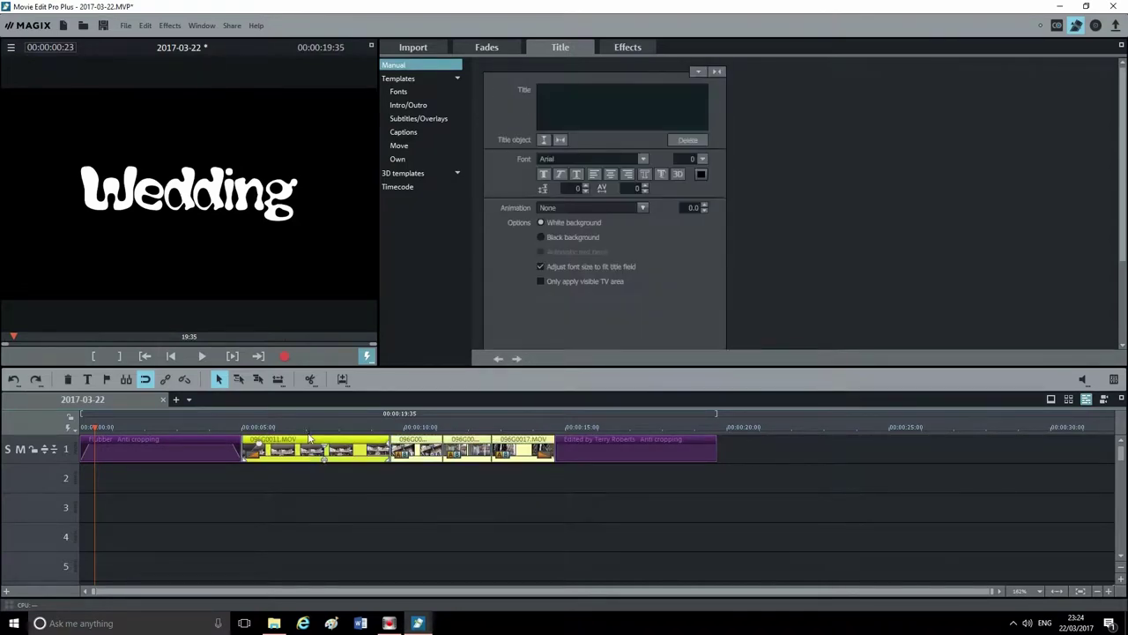
pyautogui.rightClick(481, 438)
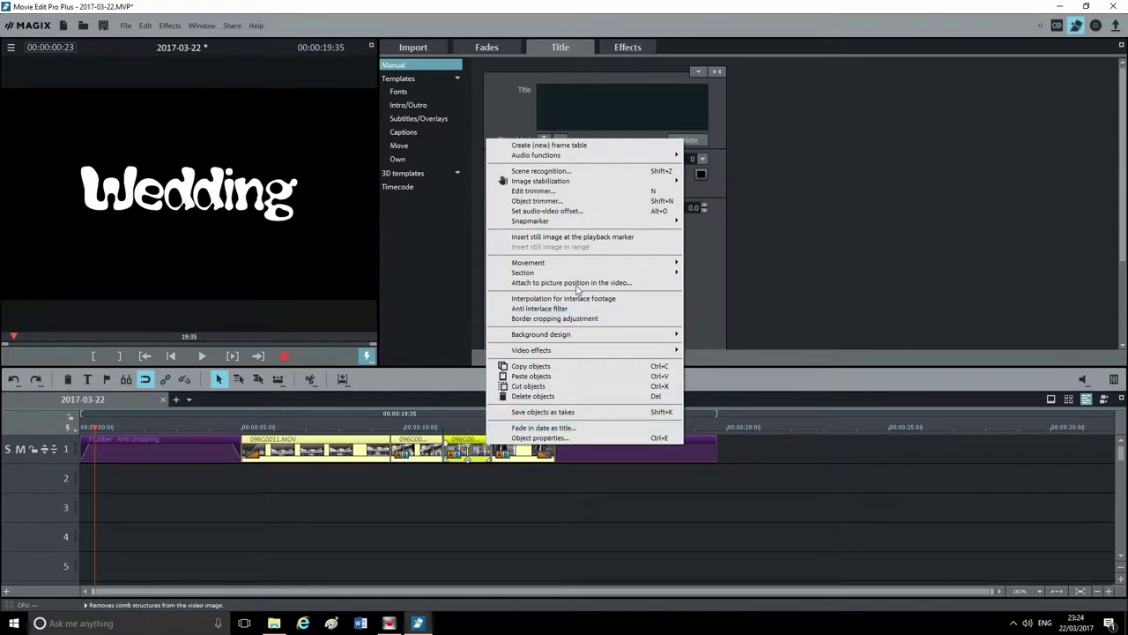
pyautogui.moveTo(583, 160)
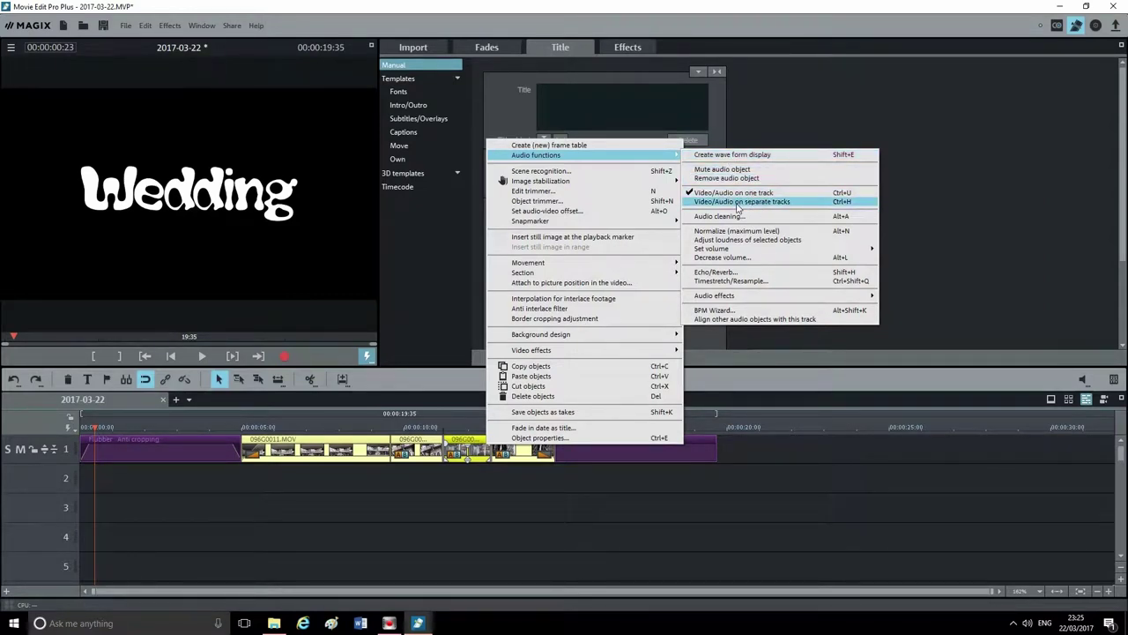
pyautogui.click(738, 204)
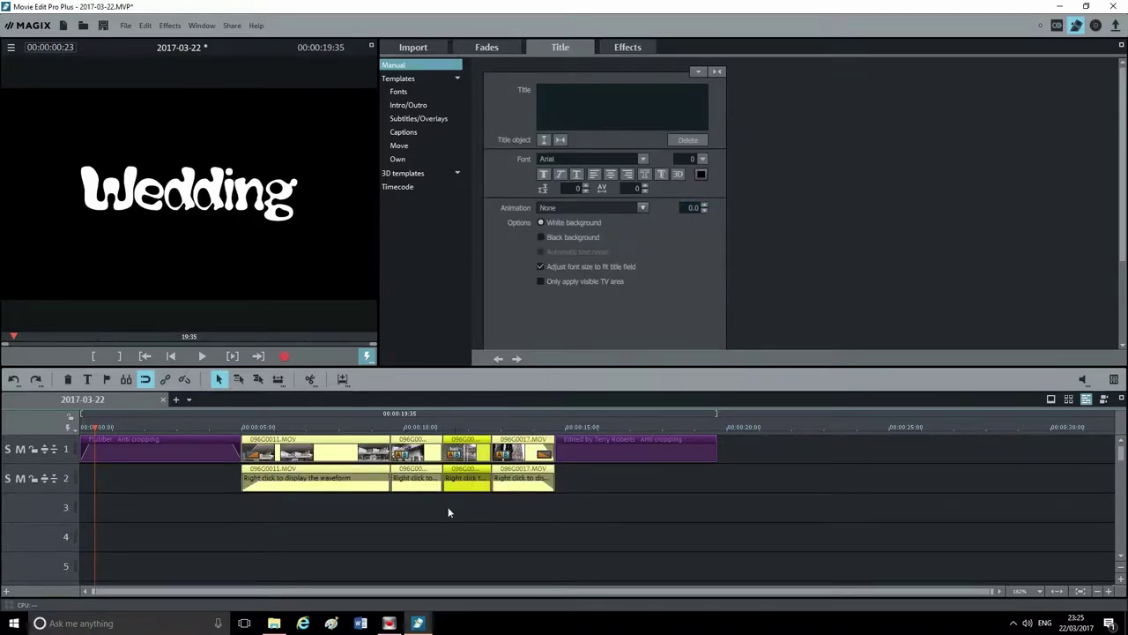
pyautogui.click(365, 525)
# Step: Select each MOV clip on track 1 in turn to check whether its audio on track 2 is grouped with it
pyautogui.click(358, 445)
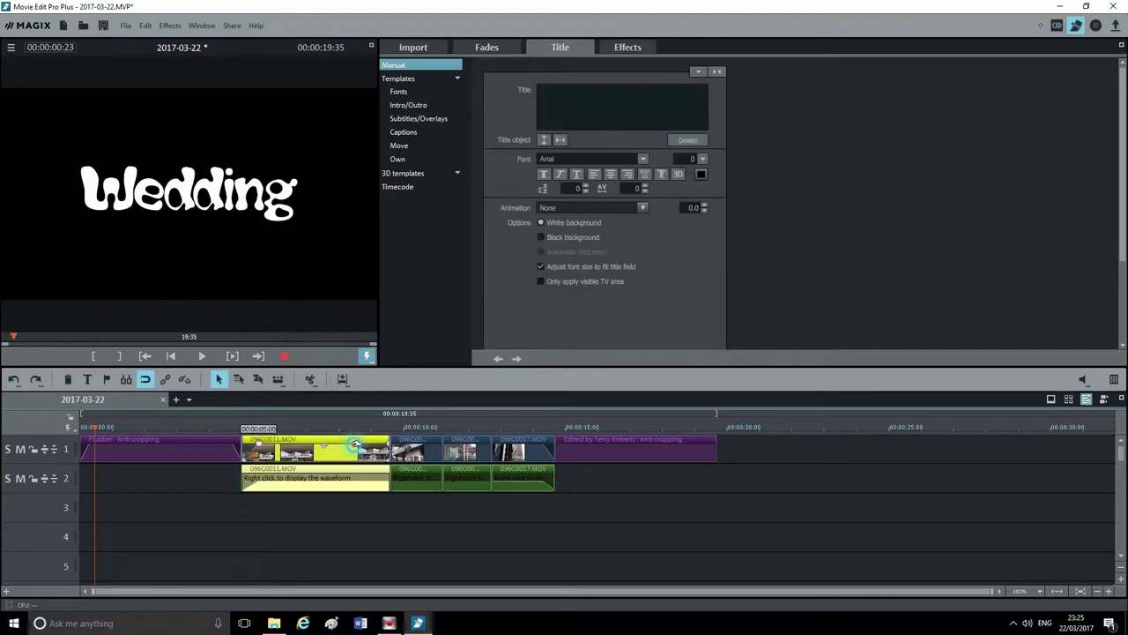
pyautogui.click(400, 527)
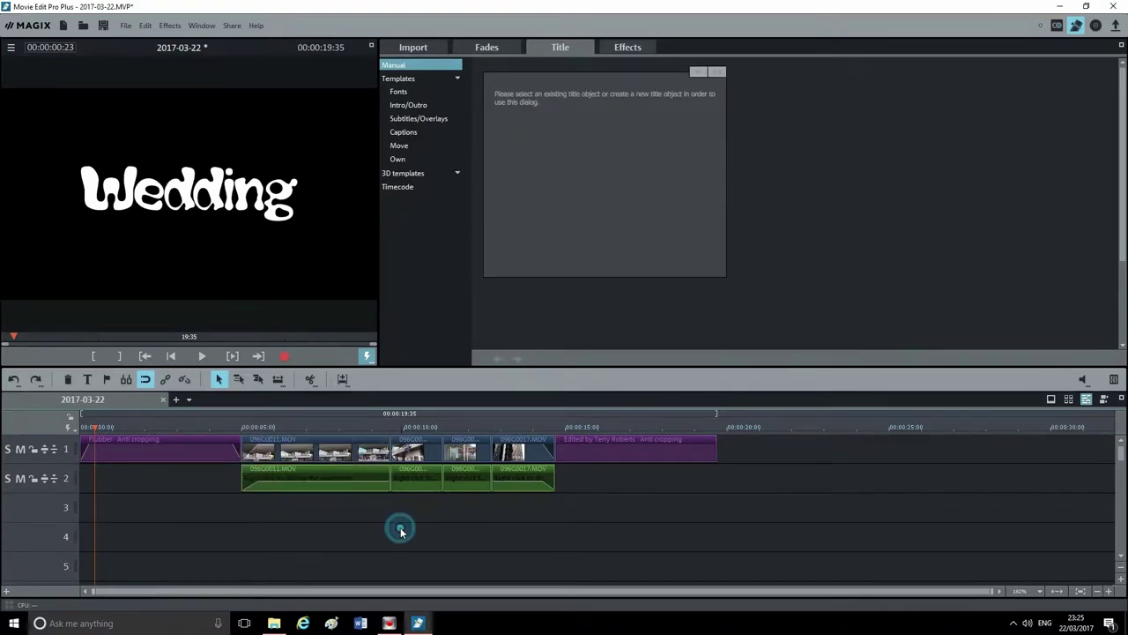
pyautogui.click(390, 491)
pyautogui.click(411, 445)
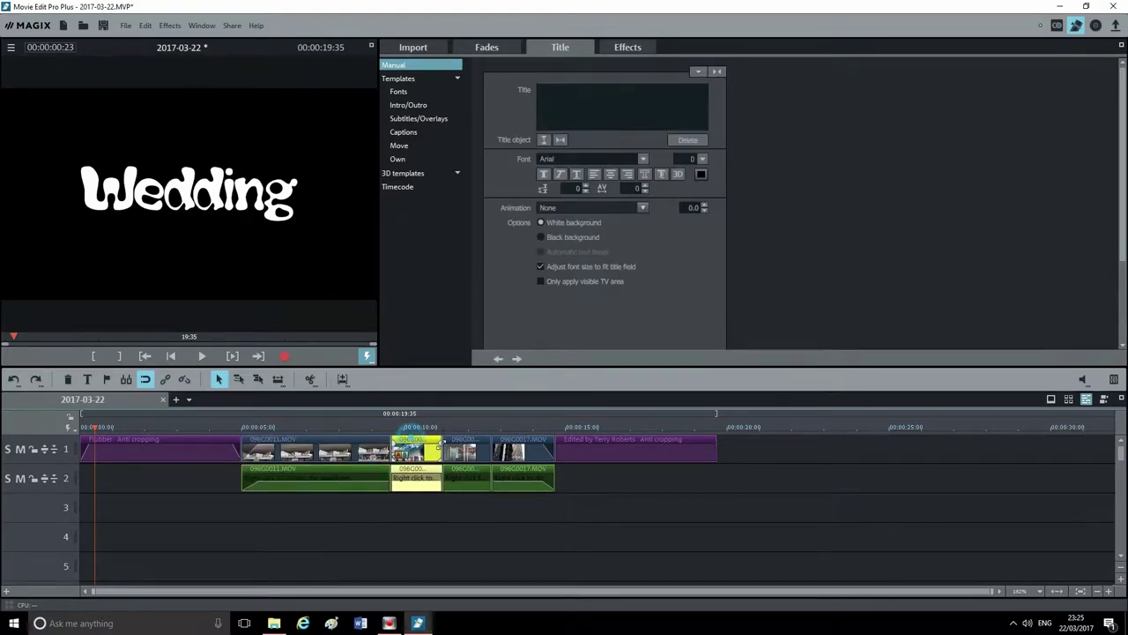
pyautogui.click(455, 448)
pyautogui.moveTo(476, 445); pyautogui.dragTo(415, 441)
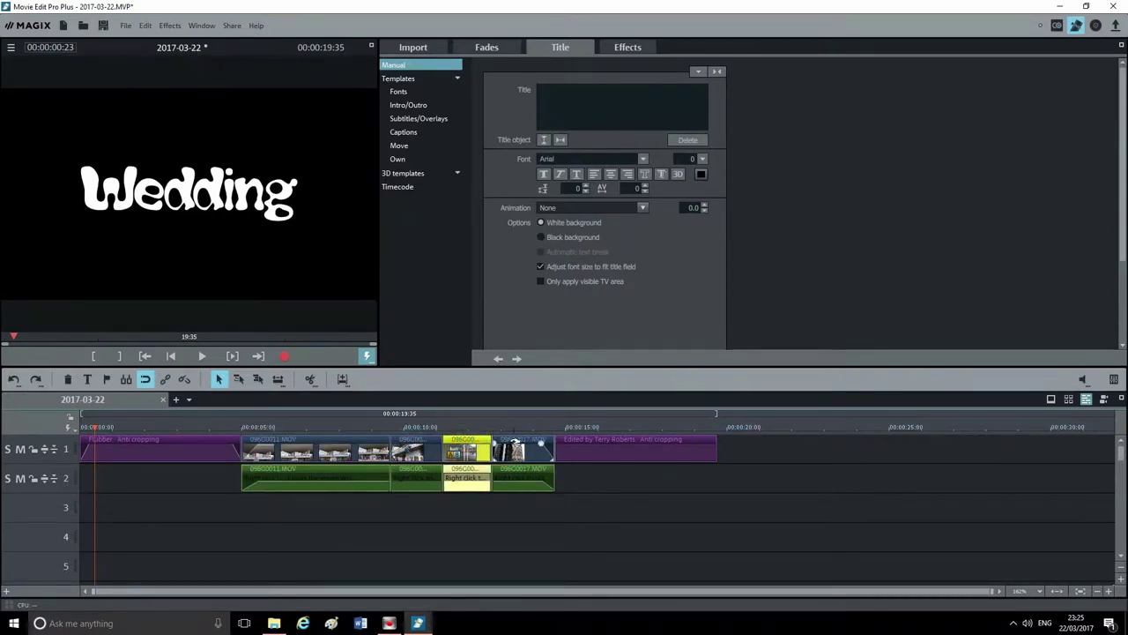
pyautogui.click(516, 445)
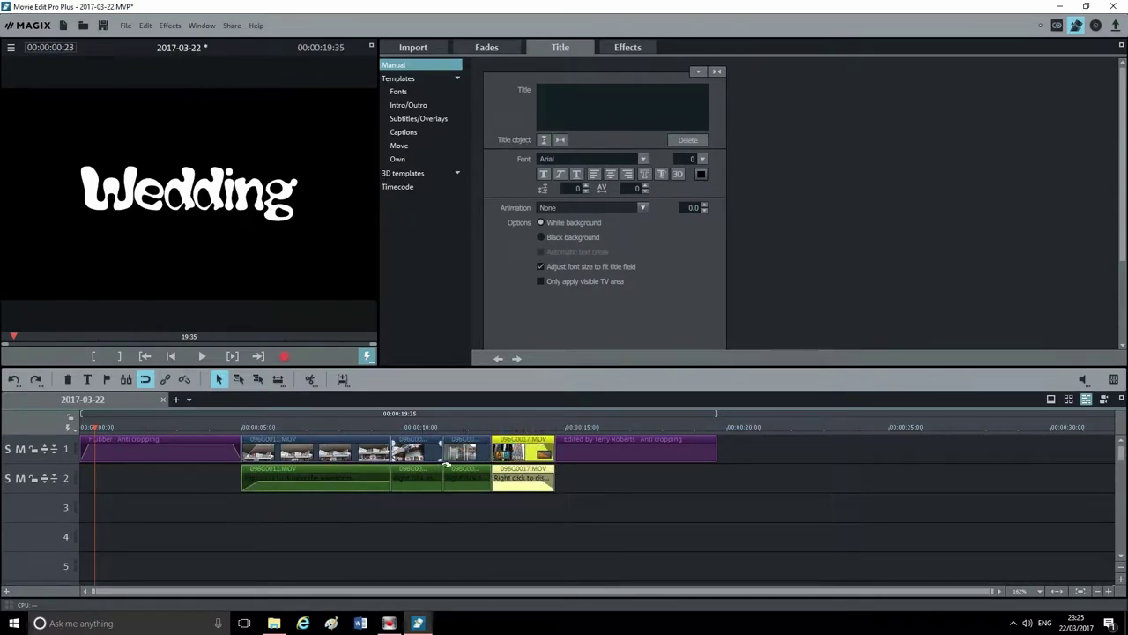
# Step: Ungroup the four MOV clips from their audio on track 2 and select only the first clip's video
pyautogui.moveTo(525, 514); pyautogui.dragTo(316, 492)
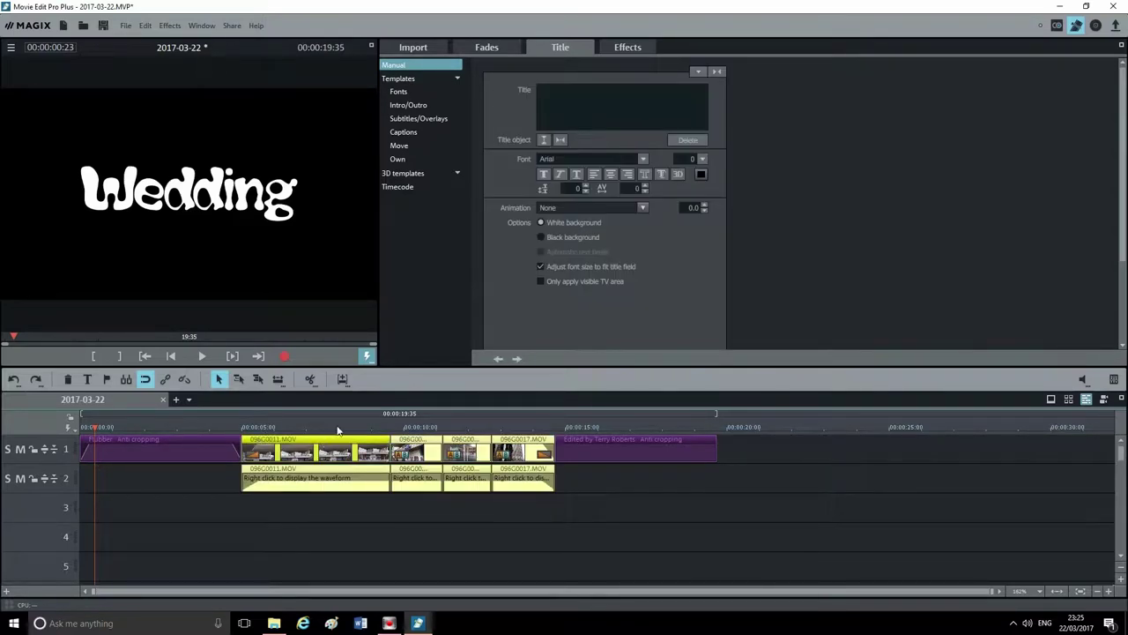
pyautogui.click(185, 381)
pyautogui.click(442, 548)
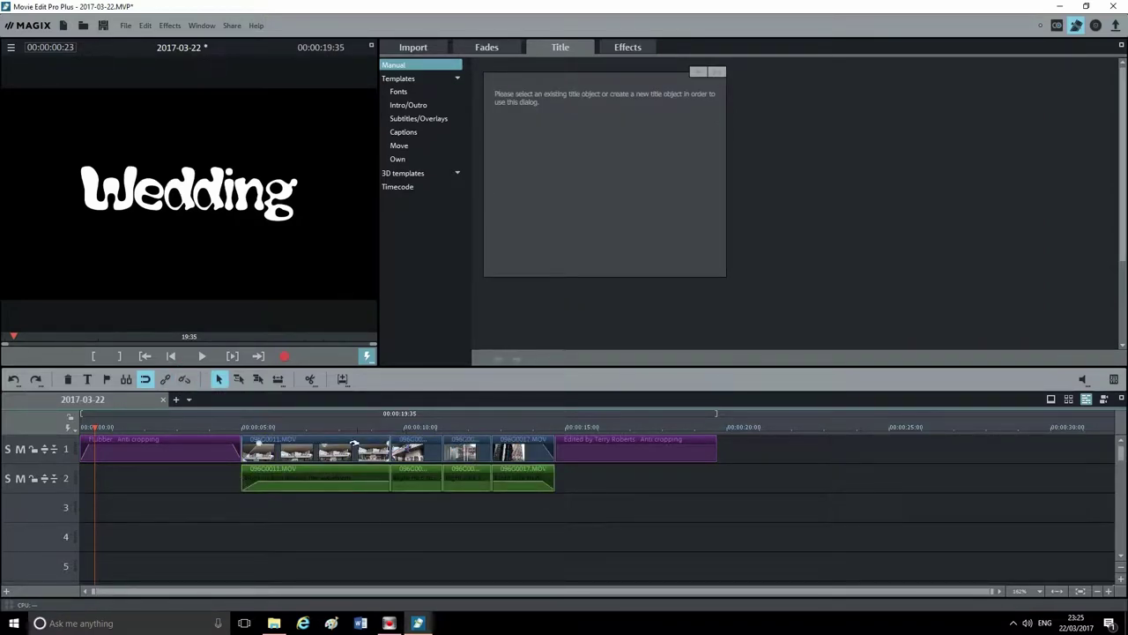
pyautogui.click(340, 443)
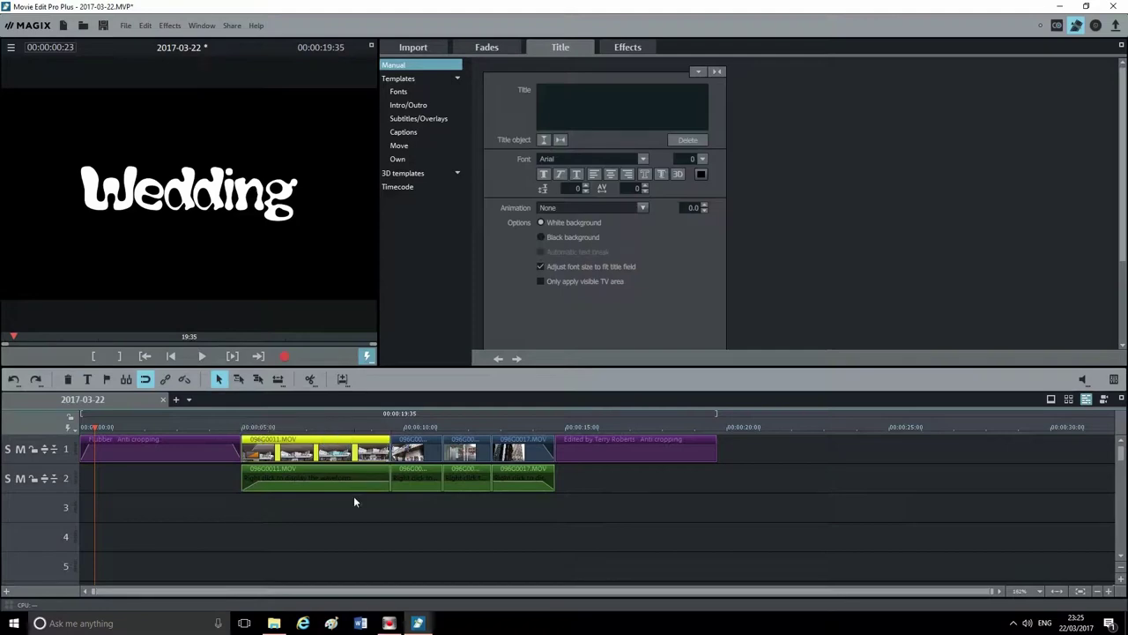
# Step: Delete the entire 096G0011.MOV audio object from track 2 and undo the deletion
pyautogui.click(356, 479)
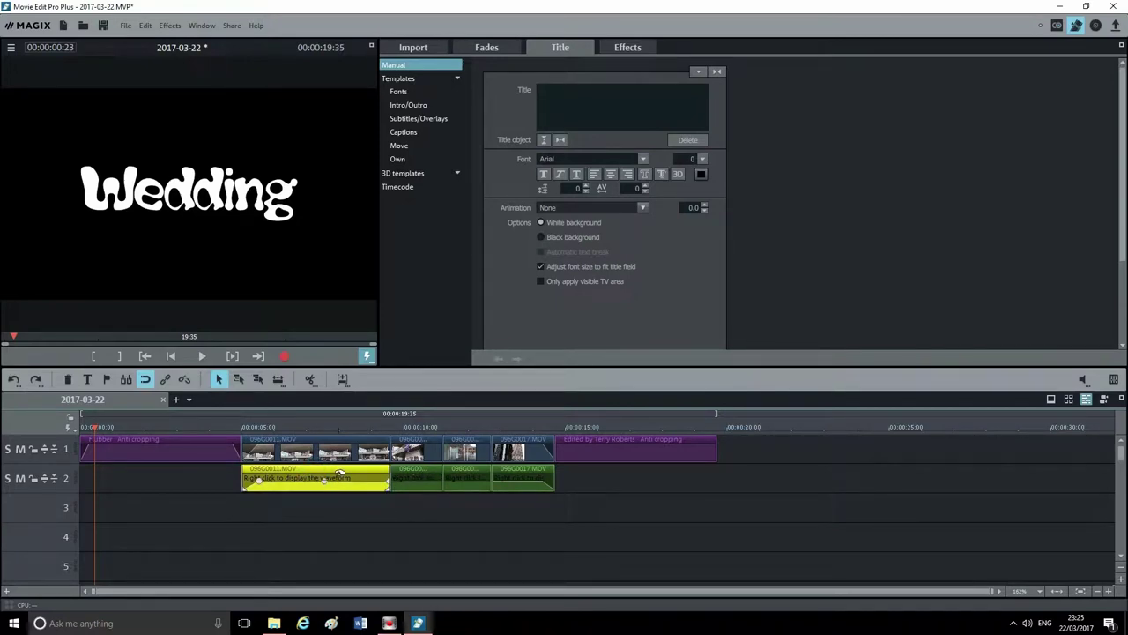
pyautogui.press('Delete')
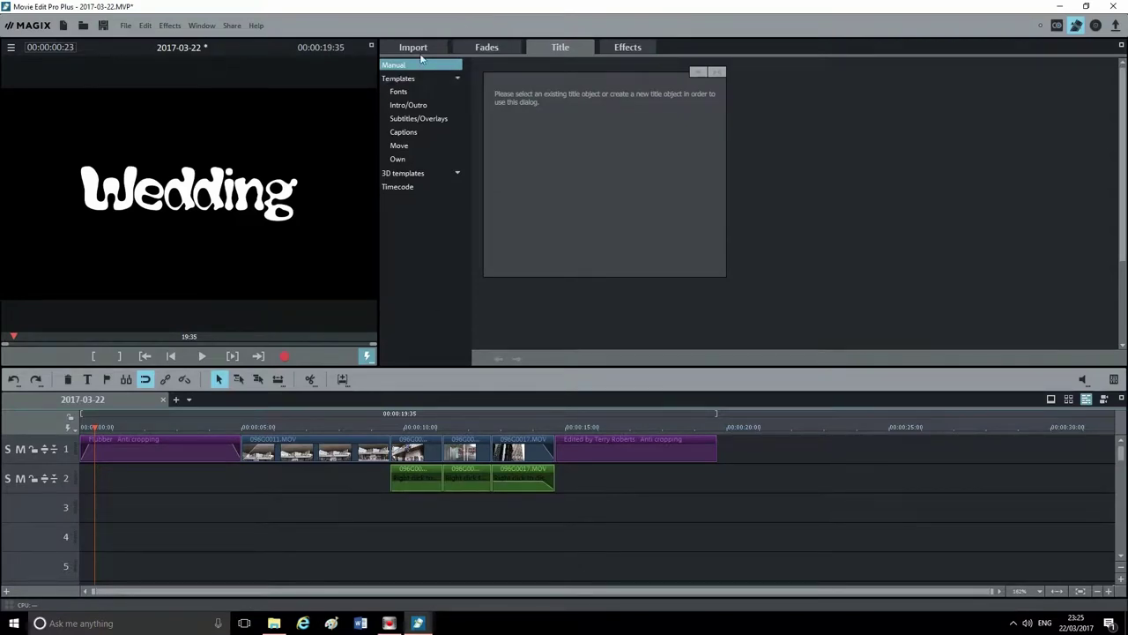
pyautogui.click(145, 26)
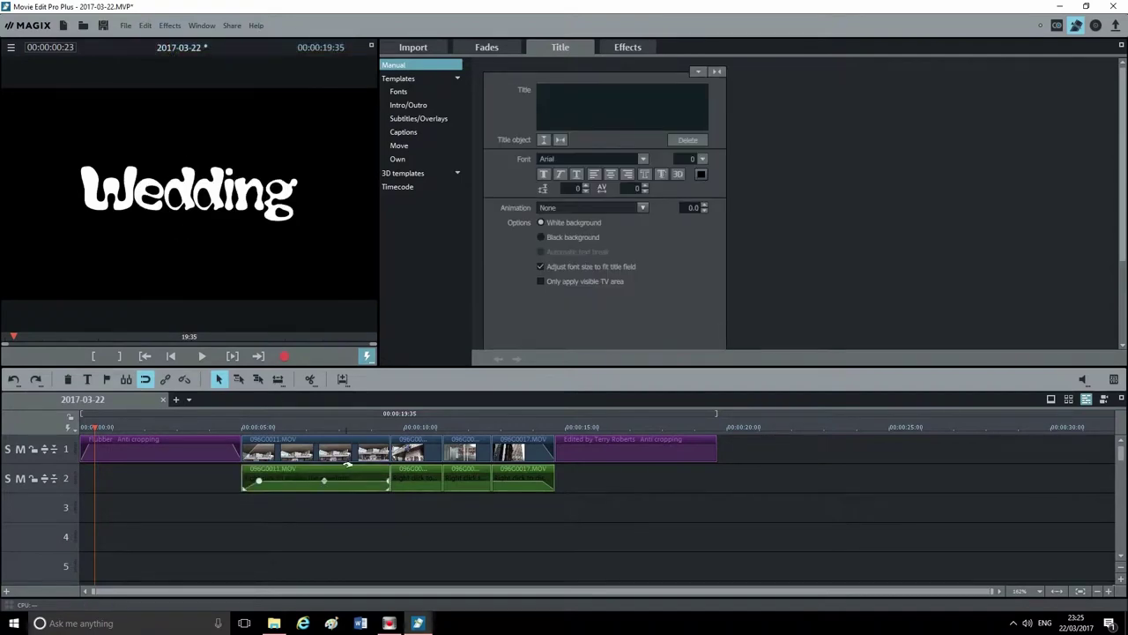
# Step: Split the 096G0011.MOV audio on track 2 at 00:00:05:49 and 00:00:08:41, and delete the section between the cuts
pyautogui.click(344, 466)
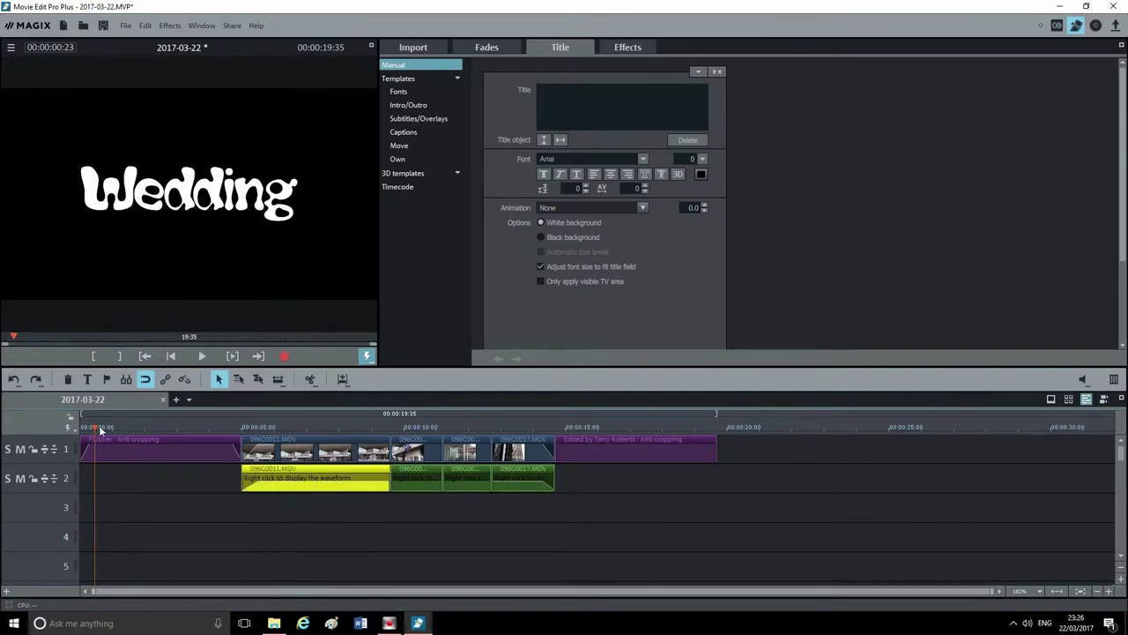
pyautogui.moveTo(95, 426); pyautogui.dragTo(271, 437)
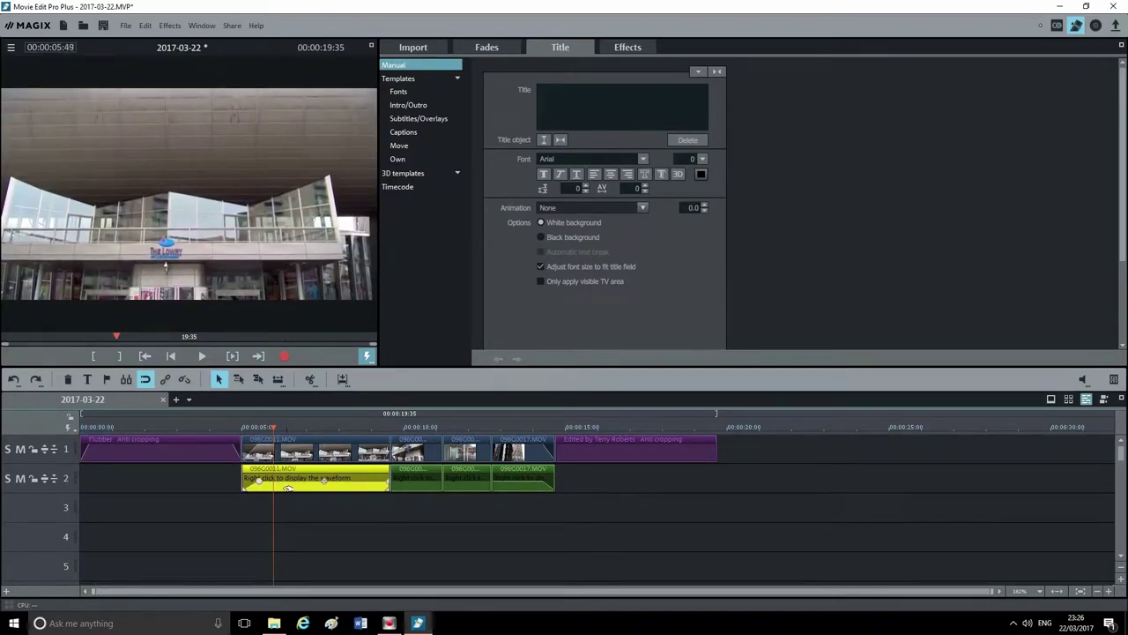
pyautogui.press('t')
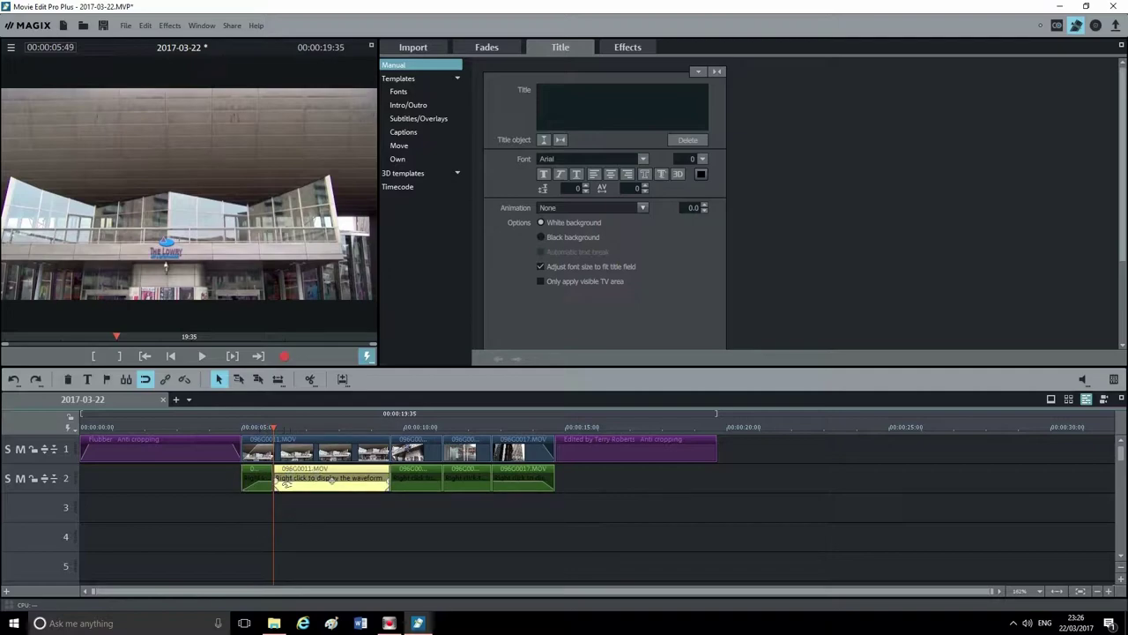
pyautogui.moveTo(274, 427); pyautogui.dragTo(366, 433)
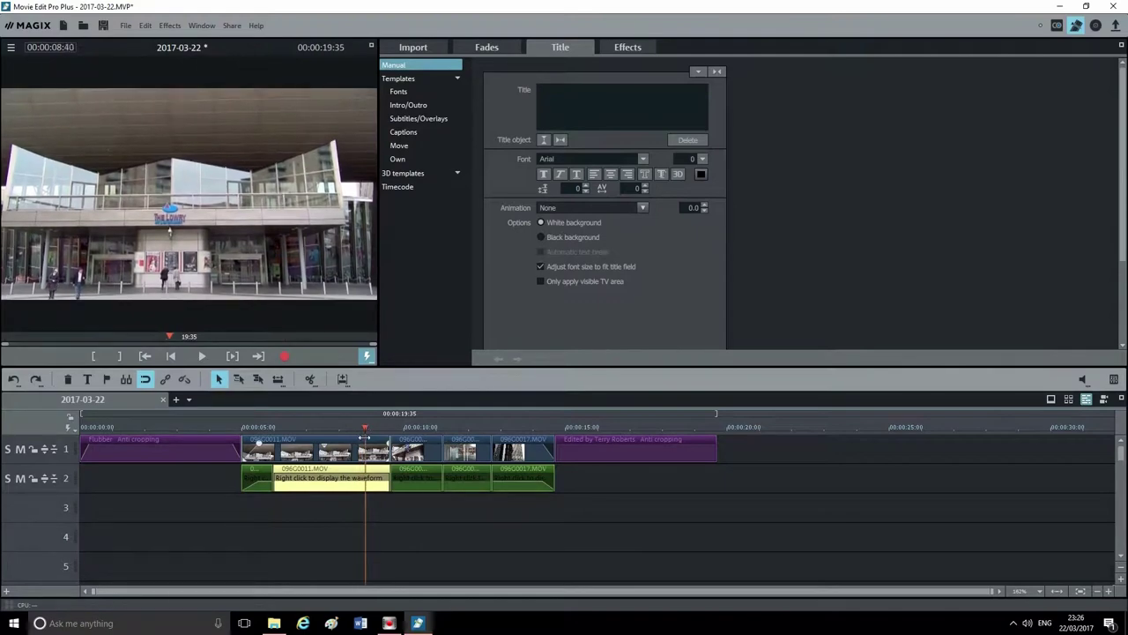
pyautogui.press('t')
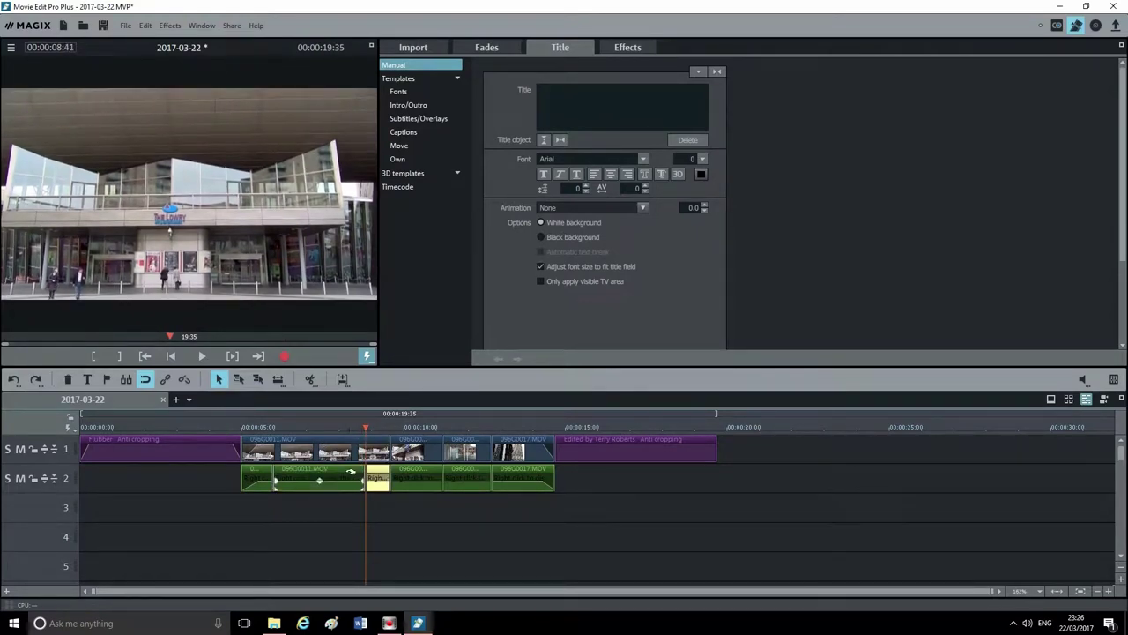
pyautogui.click(336, 472)
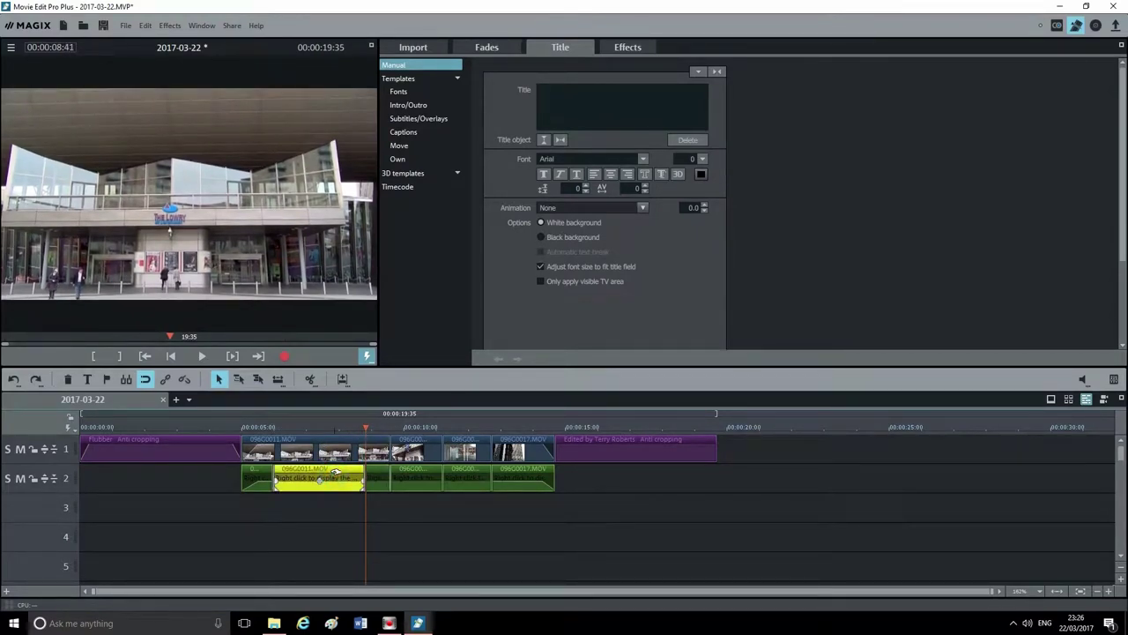
pyautogui.press('Delete')
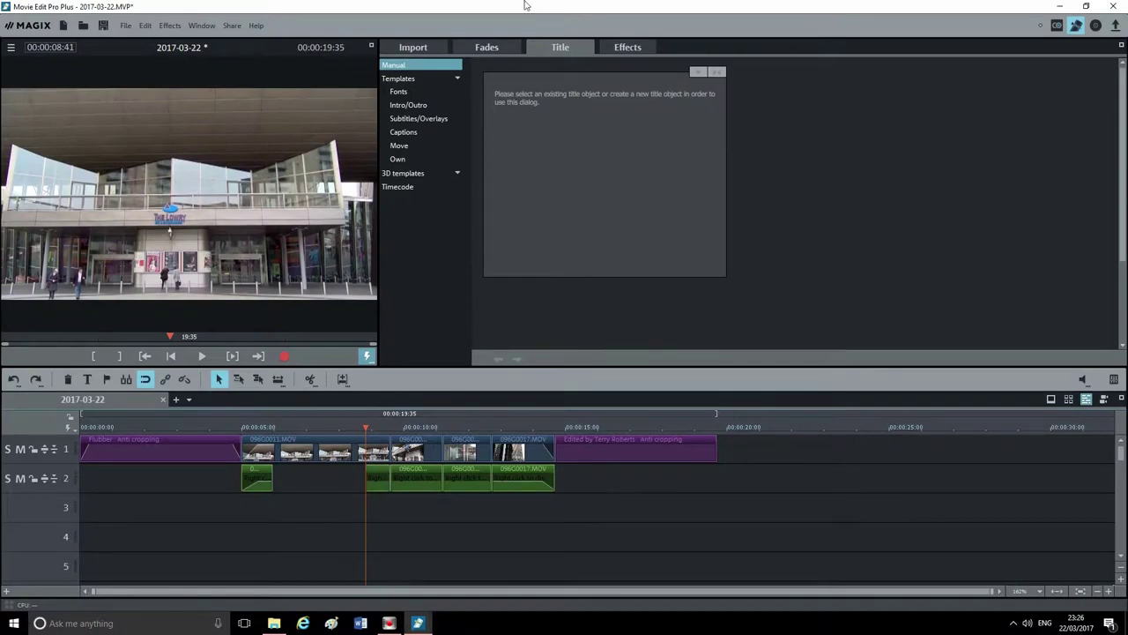
# Step: Place Arcadia.mp3 from D:\My videos\Soundtracks on track 3, starting at the beginning of the audio gap
pyautogui.click(408, 49)
pyautogui.click(407, 86)
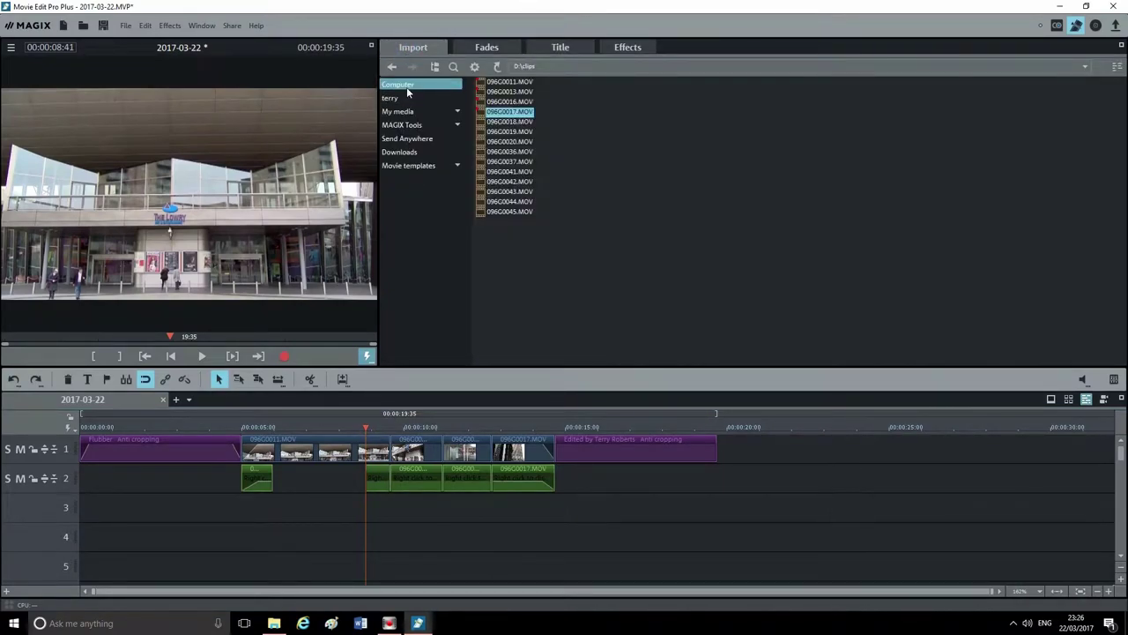
pyautogui.doubleClick(508, 106)
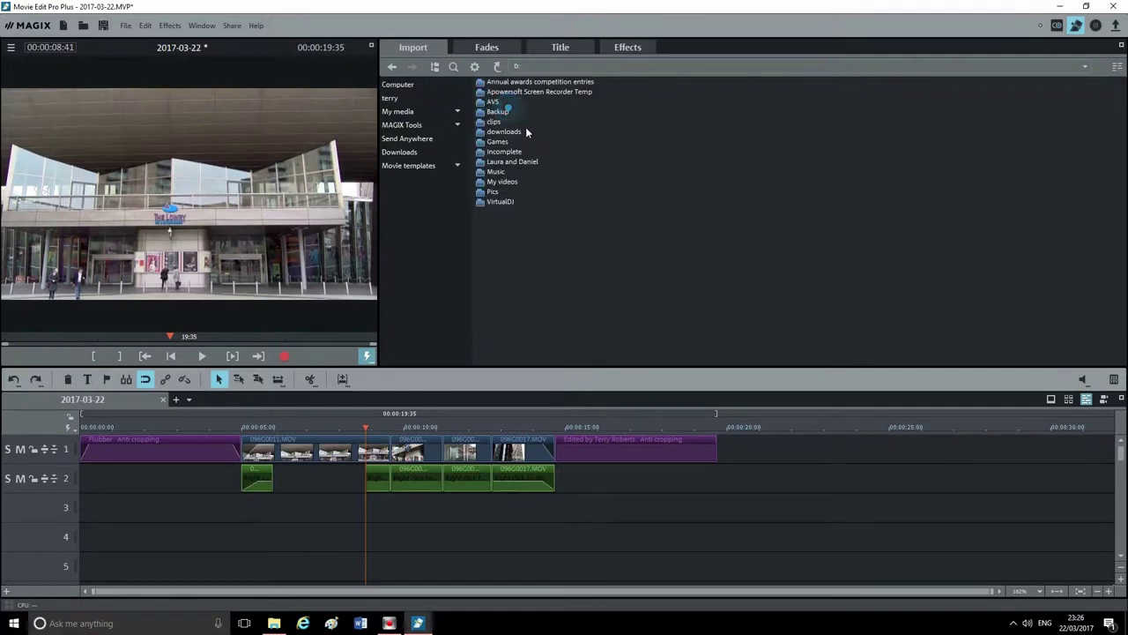
pyautogui.doubleClick(500, 181)
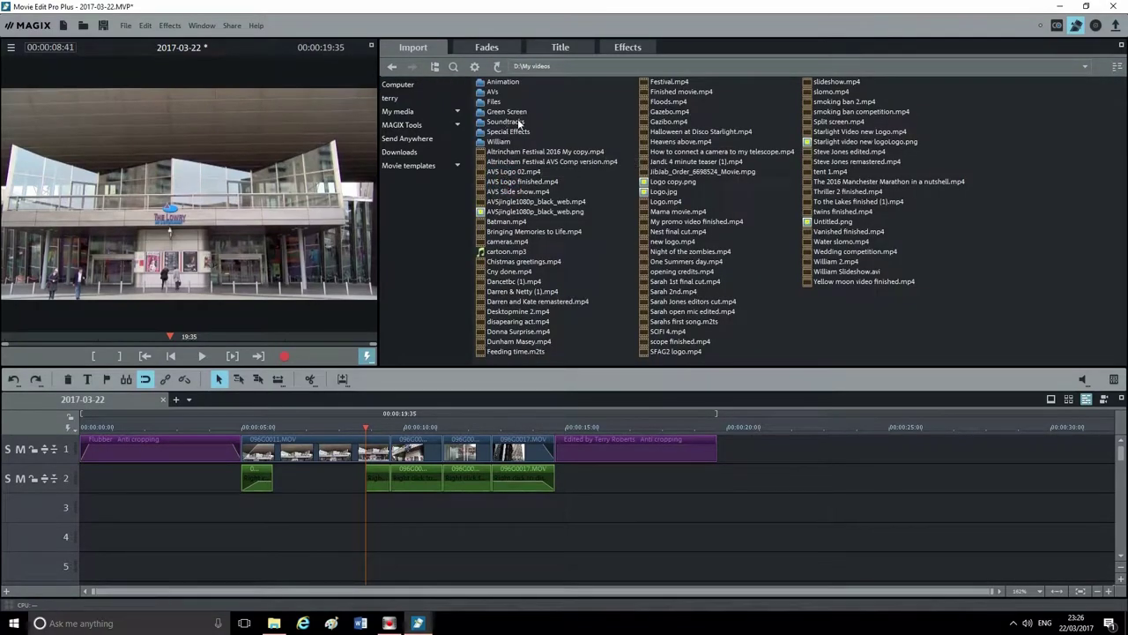
pyautogui.doubleClick(506, 122)
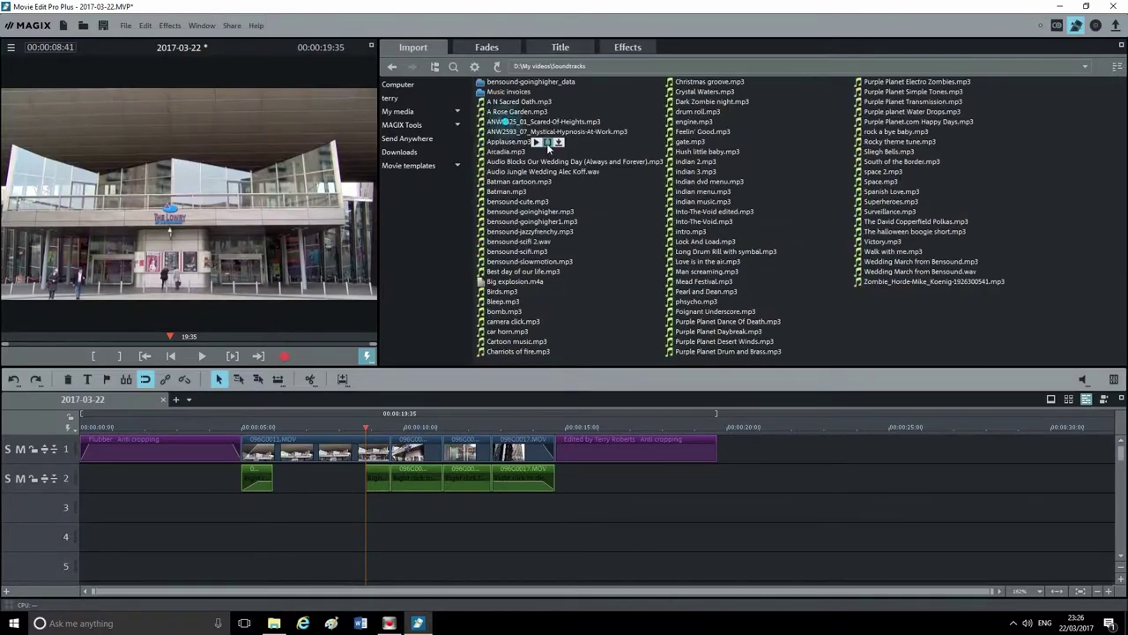
pyautogui.moveTo(507, 156); pyautogui.dragTo(326, 521)
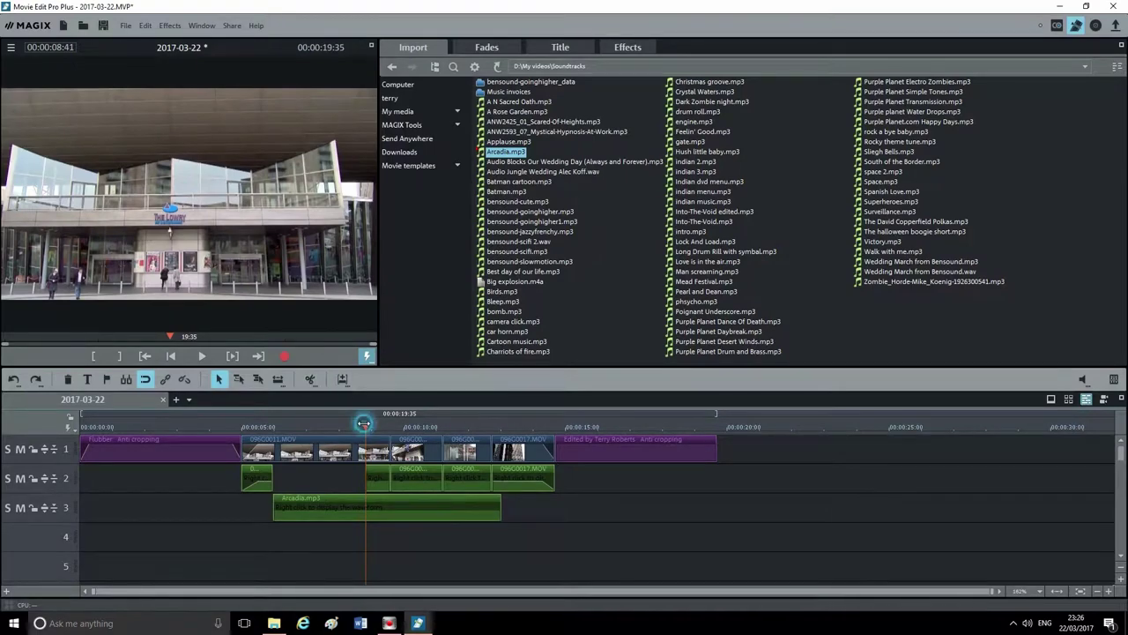
# Step: Trim Arcadia.mp3 at the 00:00:08:41 playhead by deleting the remainder, and move the kept piece into the audio gap on track 2
pyautogui.moveTo(364, 424)
pyautogui.mouseDown()
pyautogui.moveTo(273, 424)
pyautogui.moveTo(365, 424)
pyautogui.mouseUp()
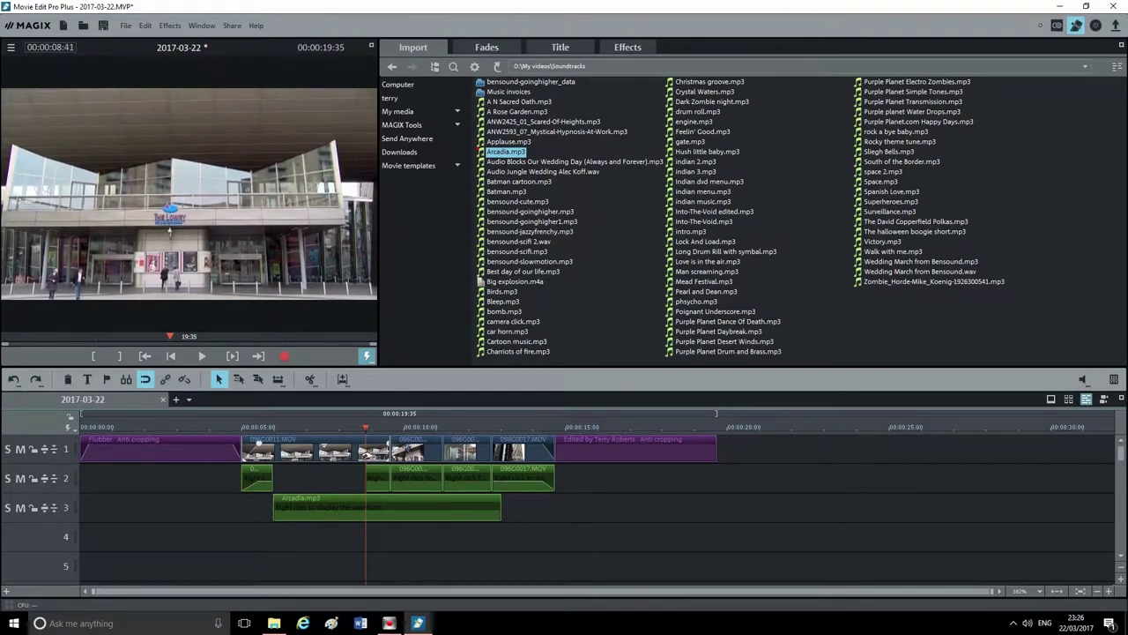
pyautogui.click(429, 498)
pyautogui.press('t')
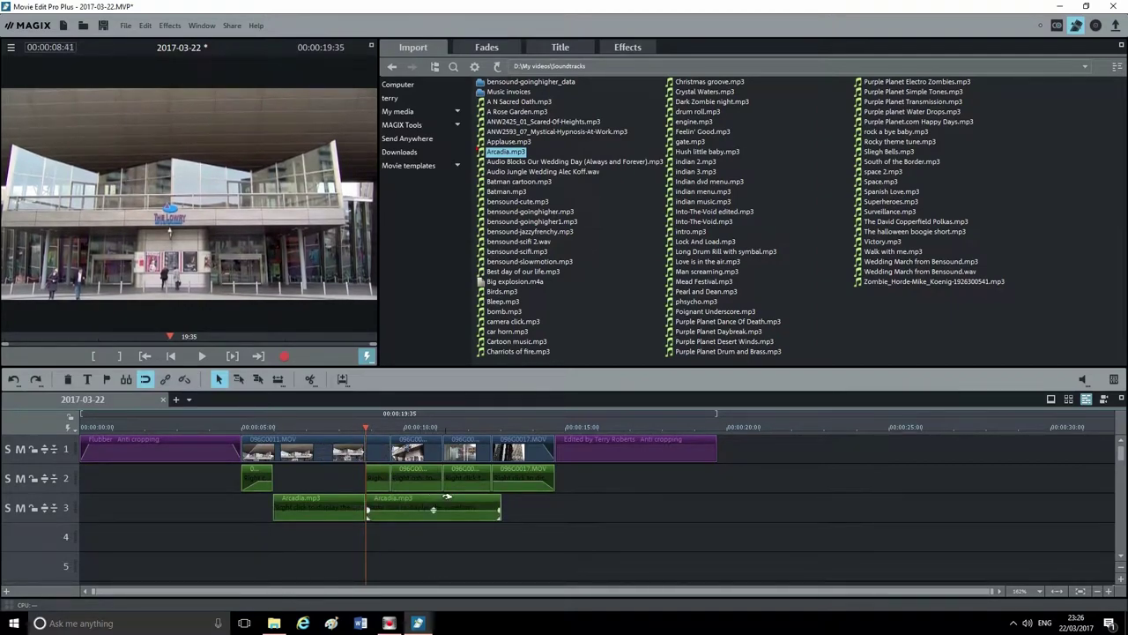
pyautogui.click(447, 498)
pyautogui.press('Delete')
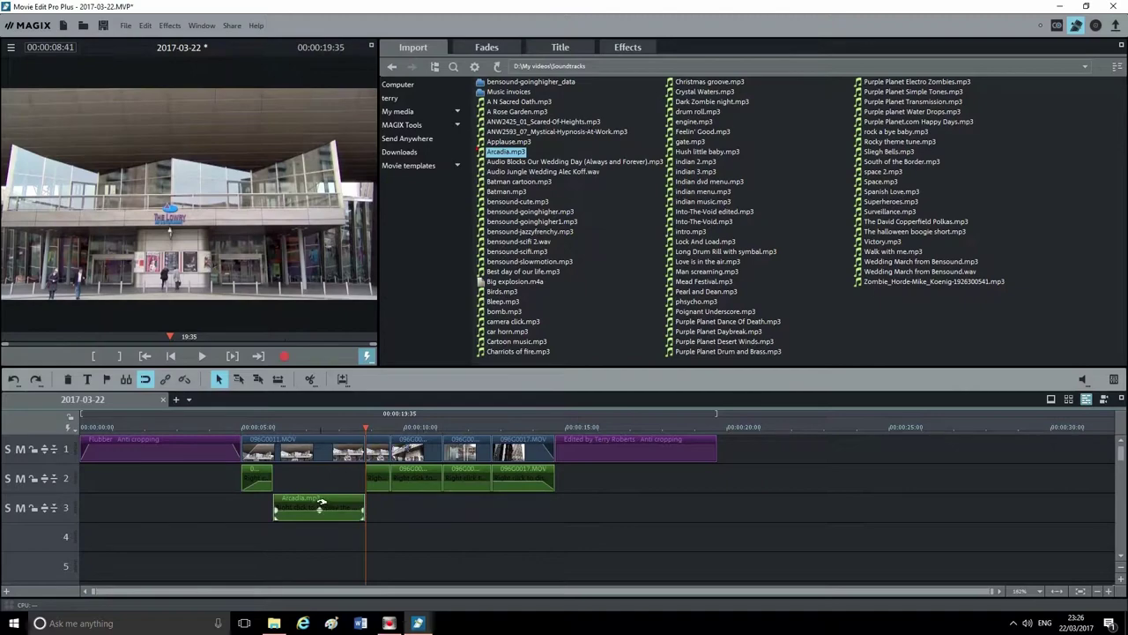
pyautogui.moveTo(321, 501); pyautogui.dragTo(321, 474)
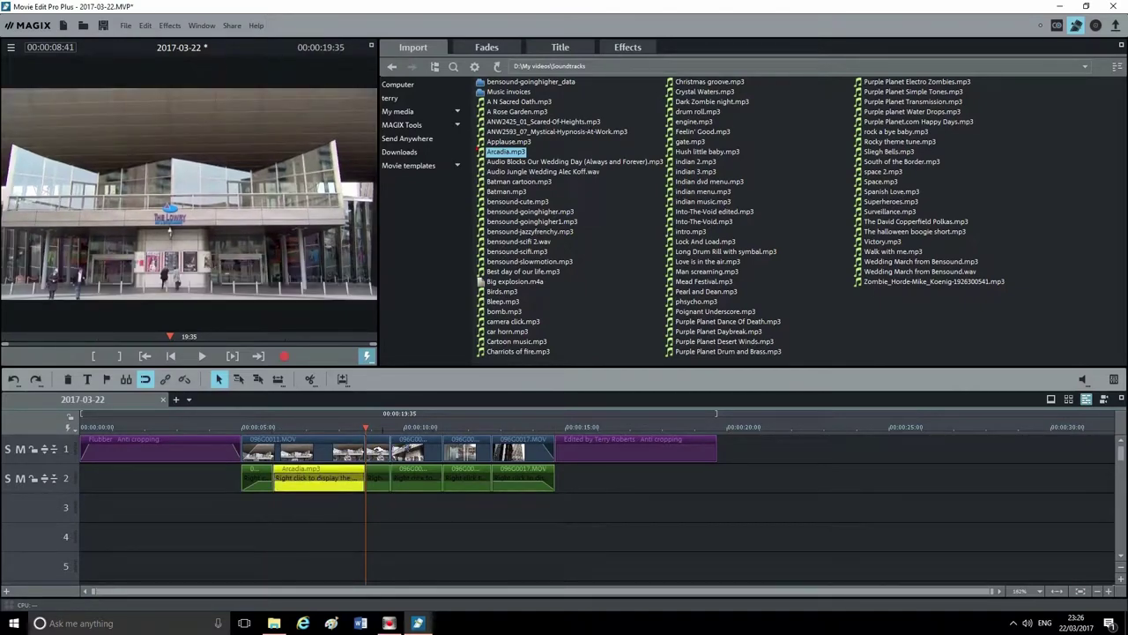
# Step: Play the movie from the Wedding title through to the end and return the playhead to the start
pyautogui.moveTo(367, 431); pyautogui.dragTo(192, 431)
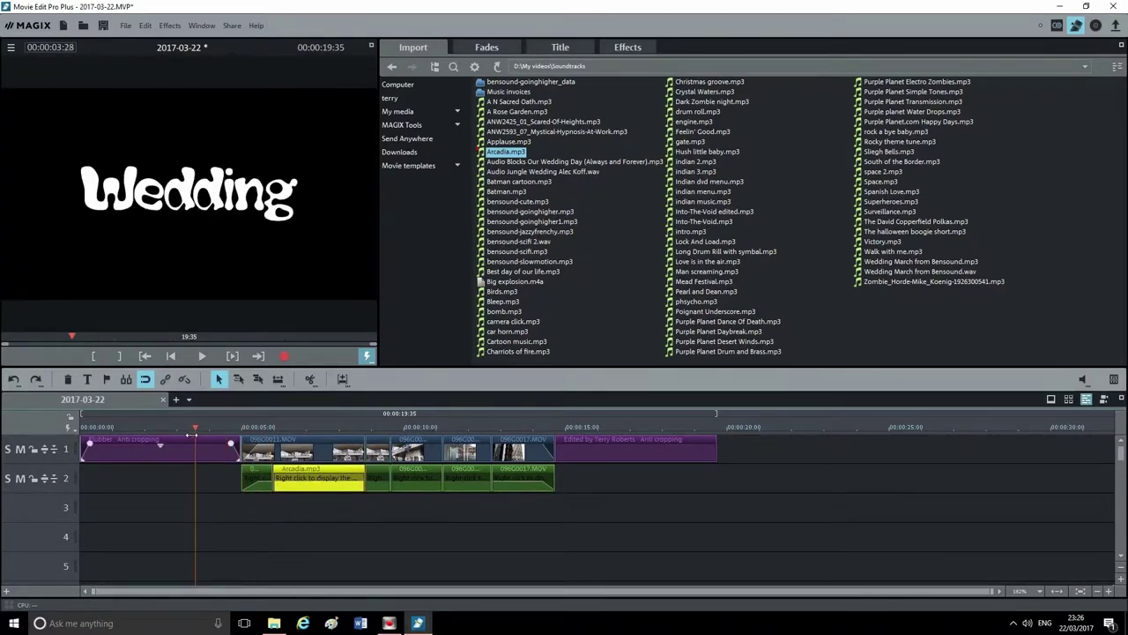
pyautogui.press('space')
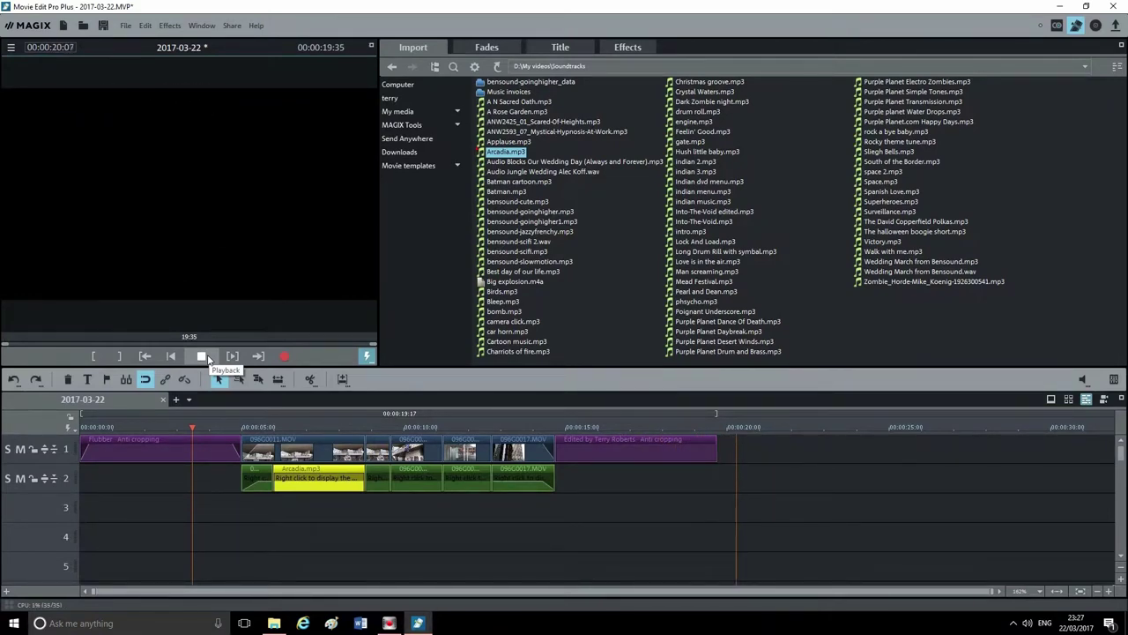
pyautogui.click(207, 357)
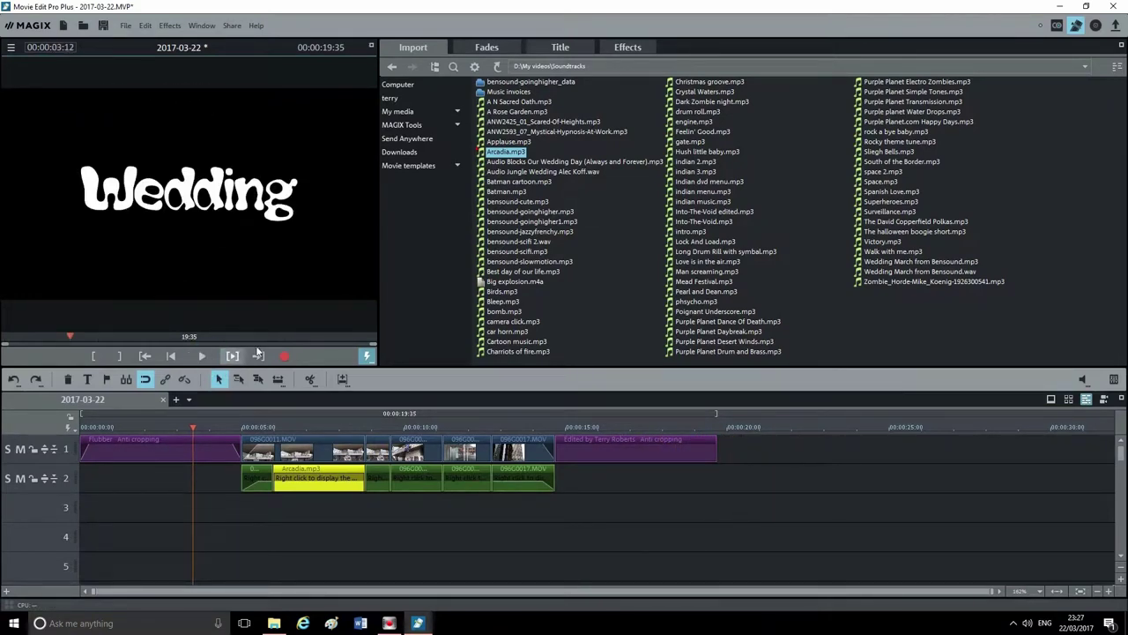
pyautogui.click(192, 431)
# Step: Start exporting the movie as MPEG-4 video with the MP4 FullHD 1920x1080 50p preset
pyautogui.click(125, 25)
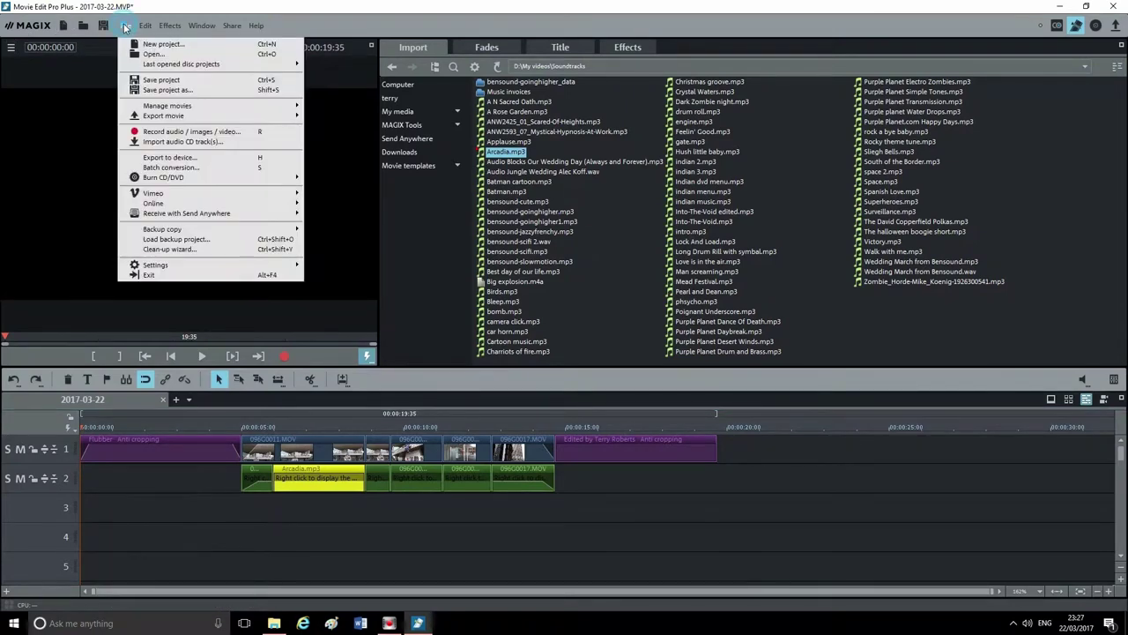
pyautogui.click(592, 9)
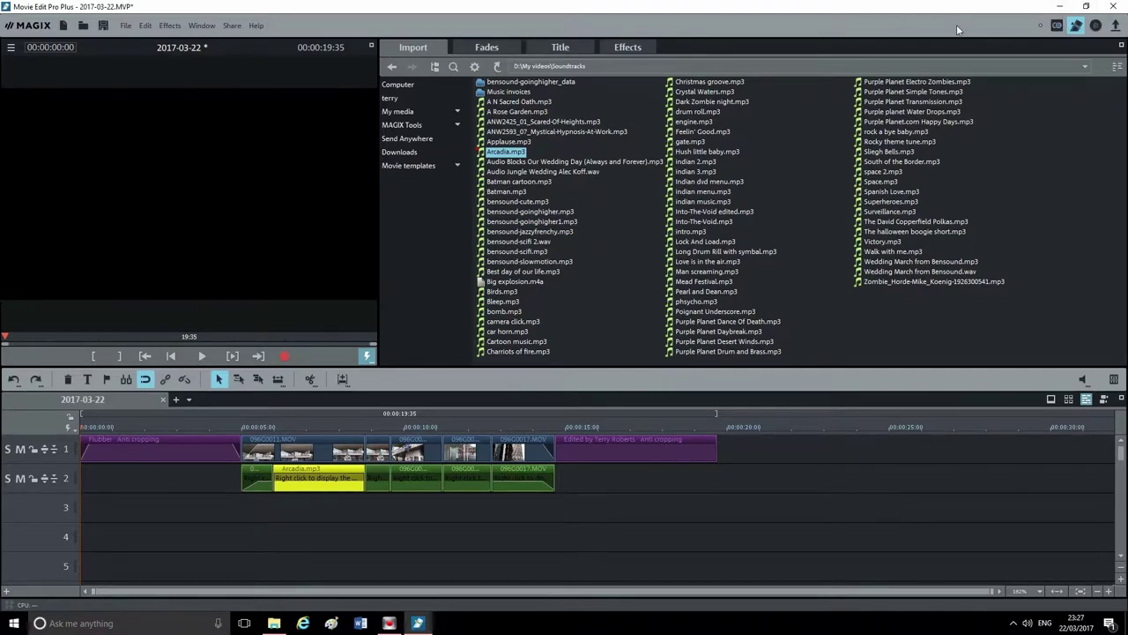
pyautogui.click(128, 26)
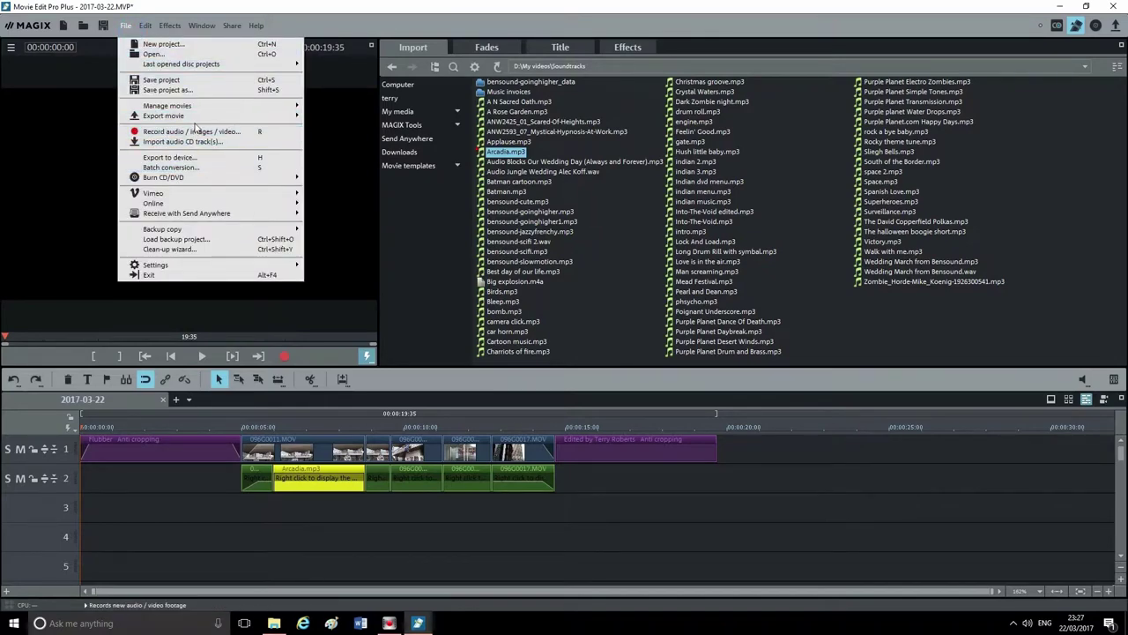
pyautogui.moveTo(200, 115)
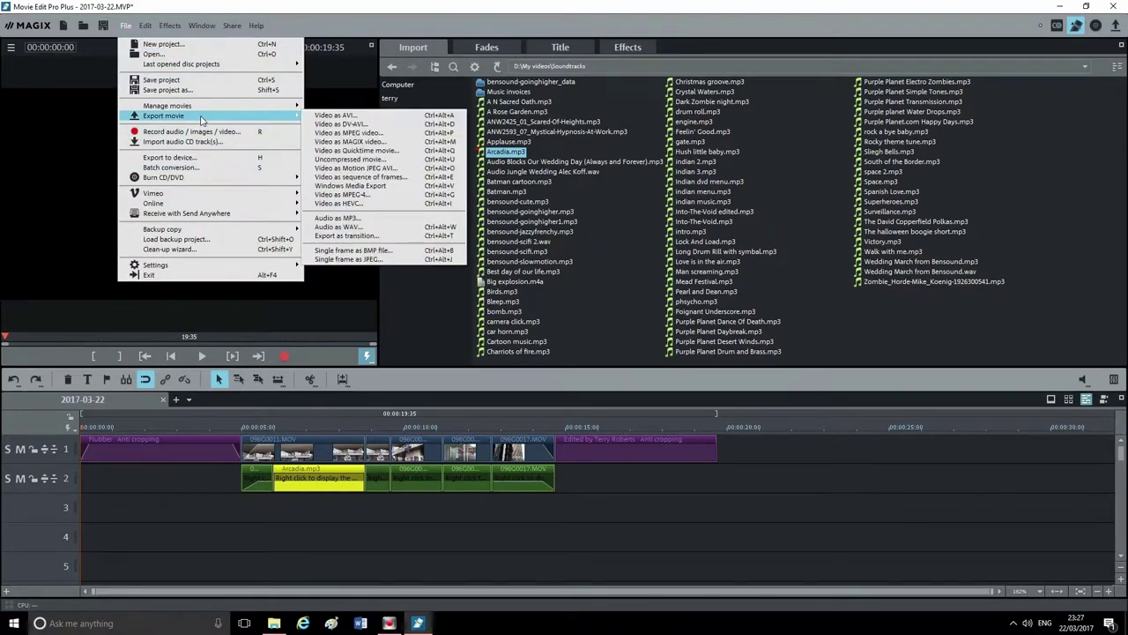
pyautogui.click(372, 195)
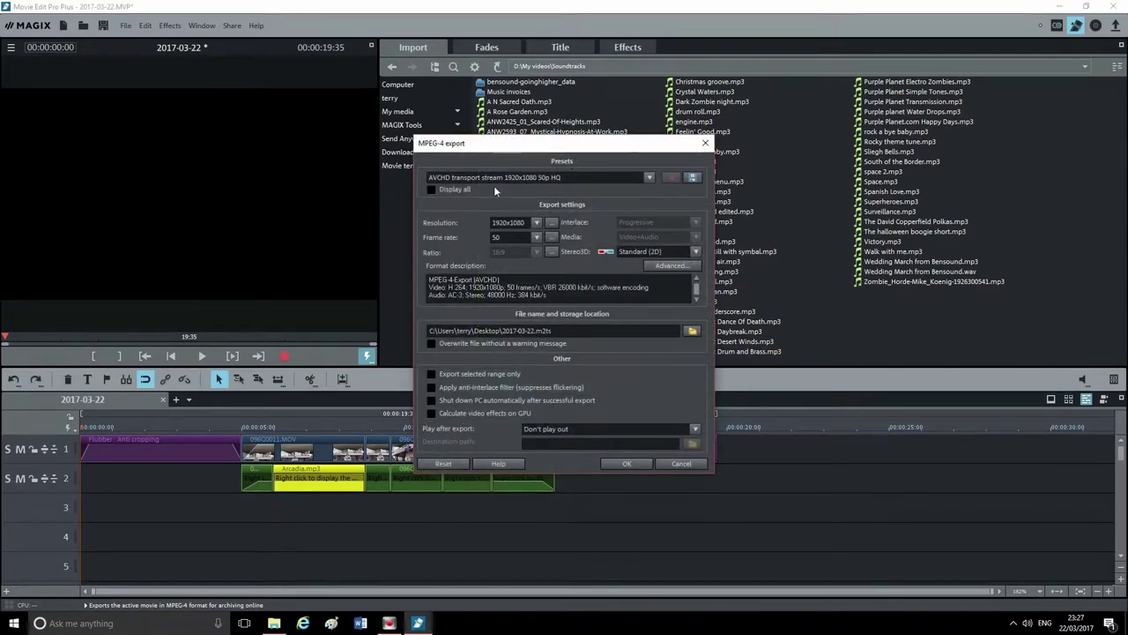
pyautogui.click(649, 177)
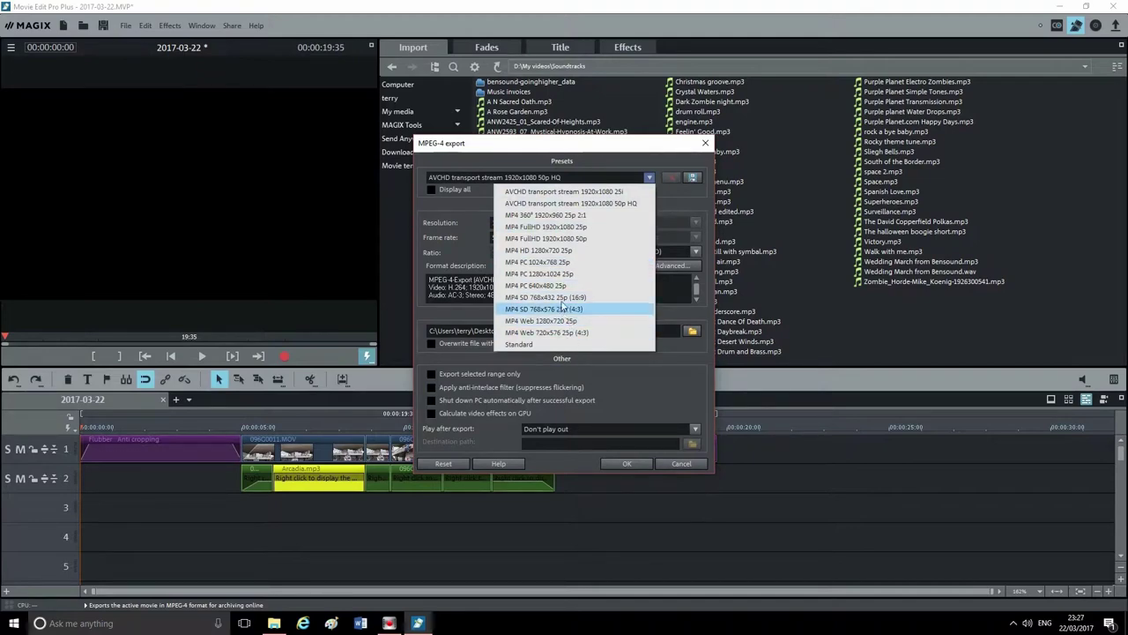
pyautogui.click(590, 240)
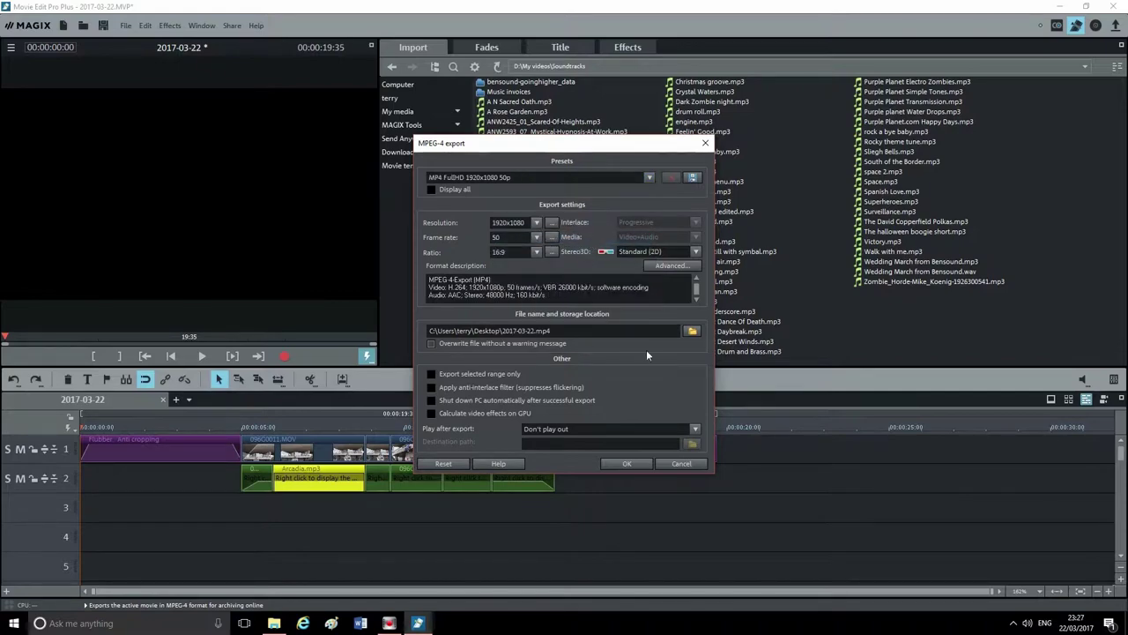
# Step: Set the export destination to the Desktop with the file name short movie.mp4, and run the export
pyautogui.click(692, 332)
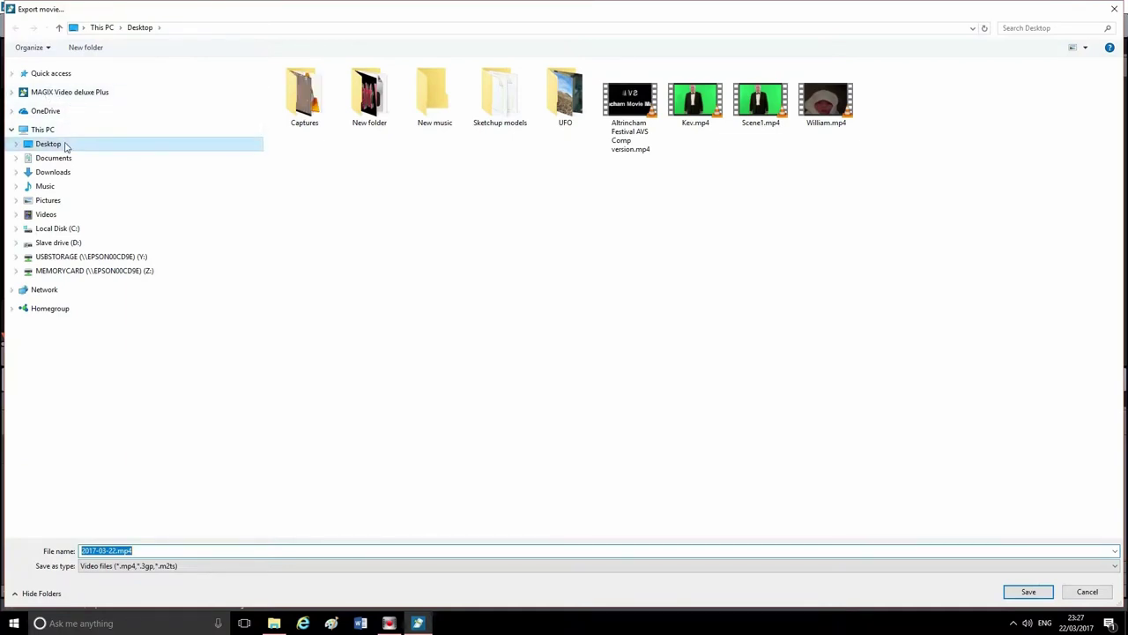
pyautogui.click(66, 144)
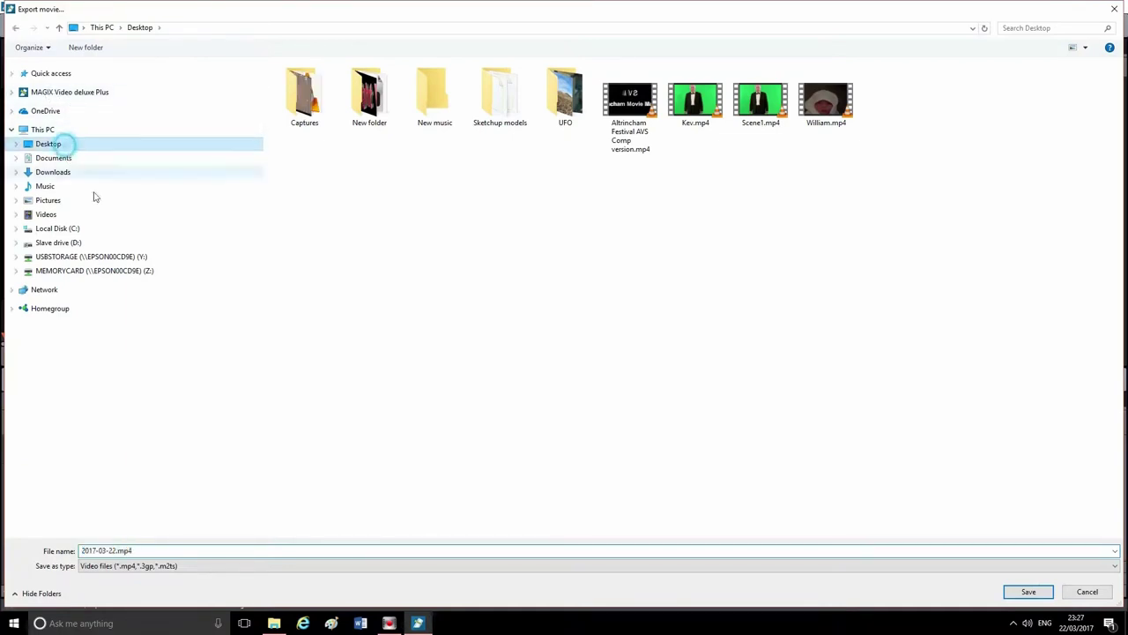
pyautogui.click(113, 550)
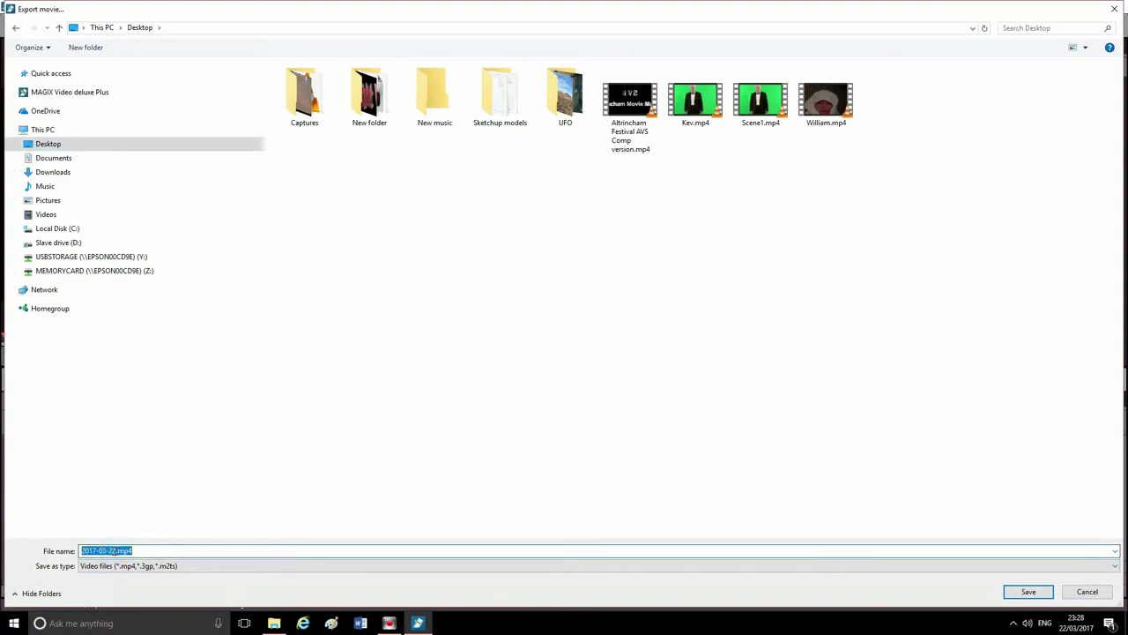
pyautogui.moveTo(113, 550); pyautogui.dragTo(3, 553)
pyautogui.press('BackSpace')
pyautogui.click(1028, 592)
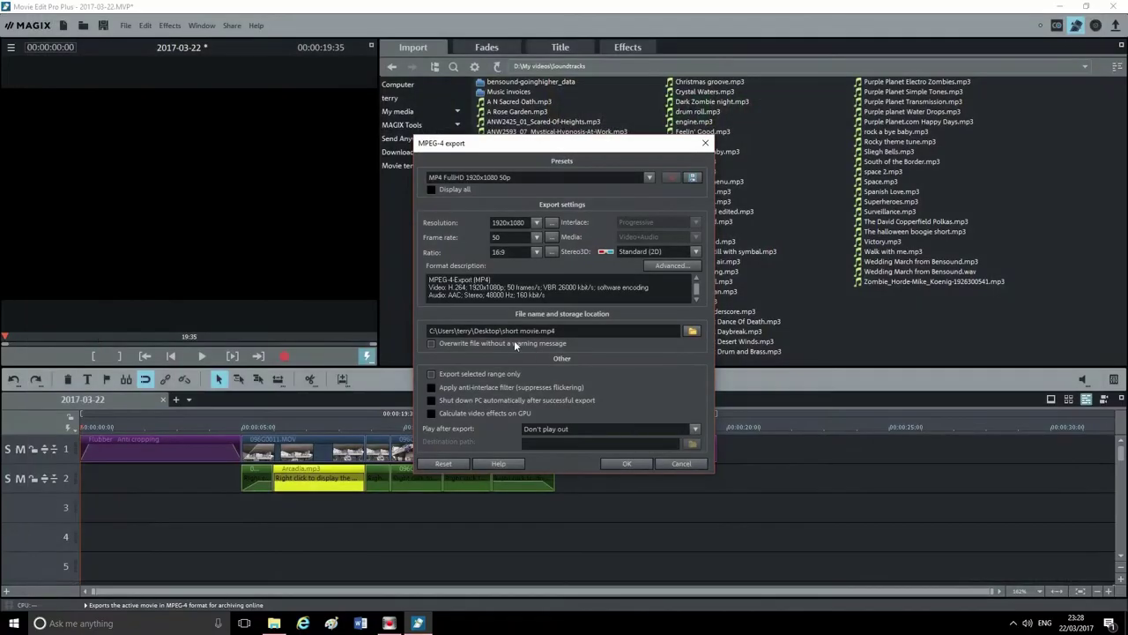
pyautogui.click(630, 463)
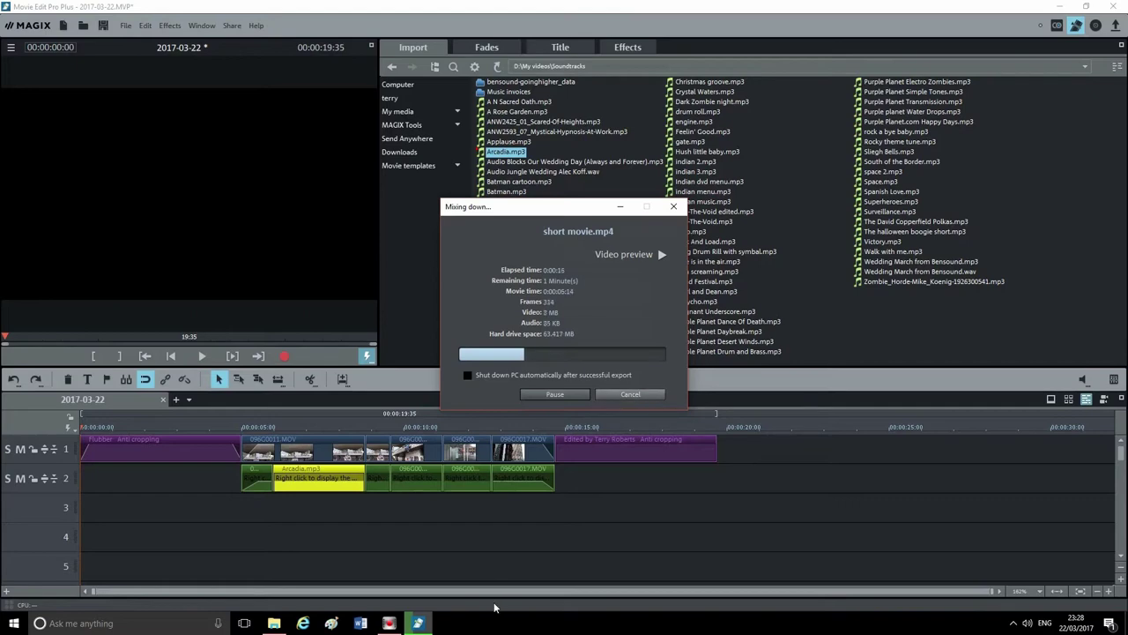
# Step: Exit Movie Edit Pro without saving the project once the export has finished
pyautogui.moveTo(389, 622)
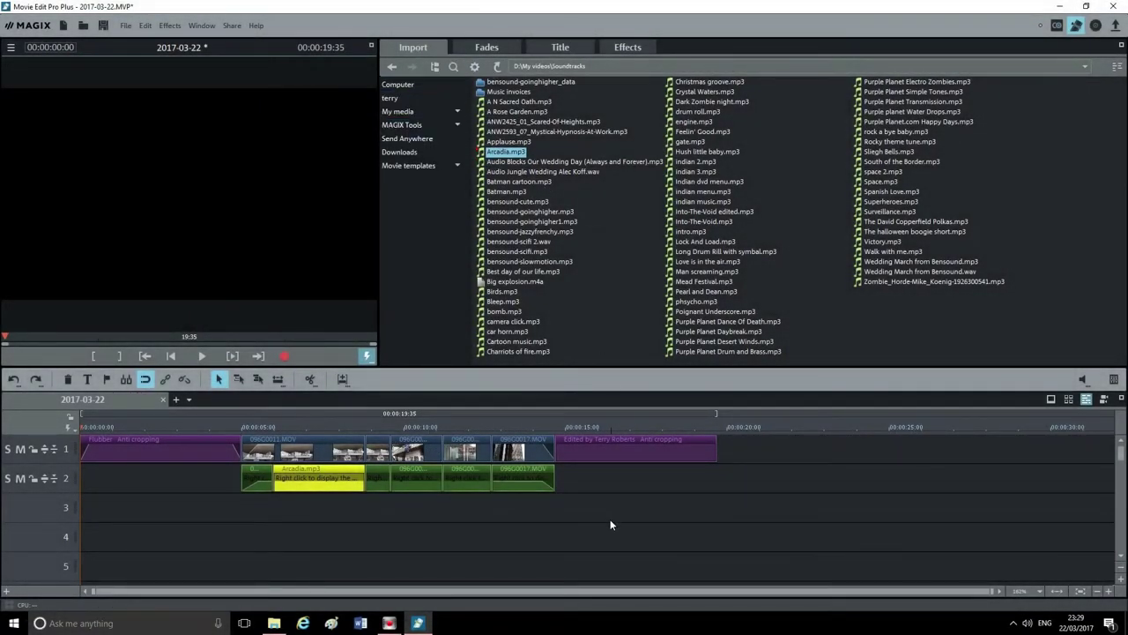
pyautogui.click(1116, 6)
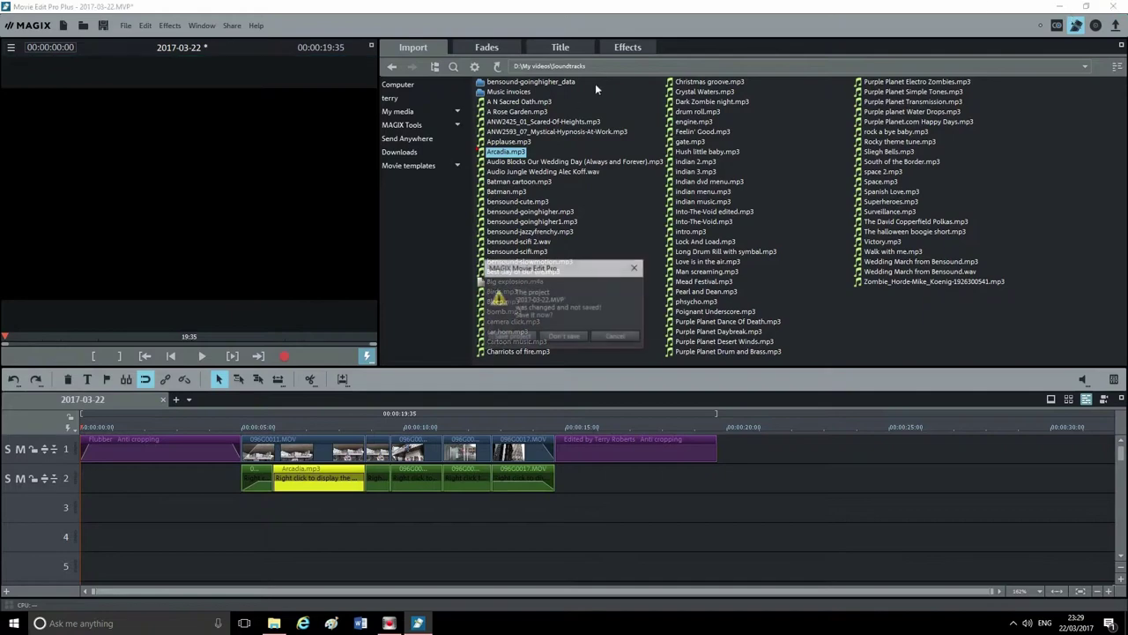
pyautogui.click(564, 336)
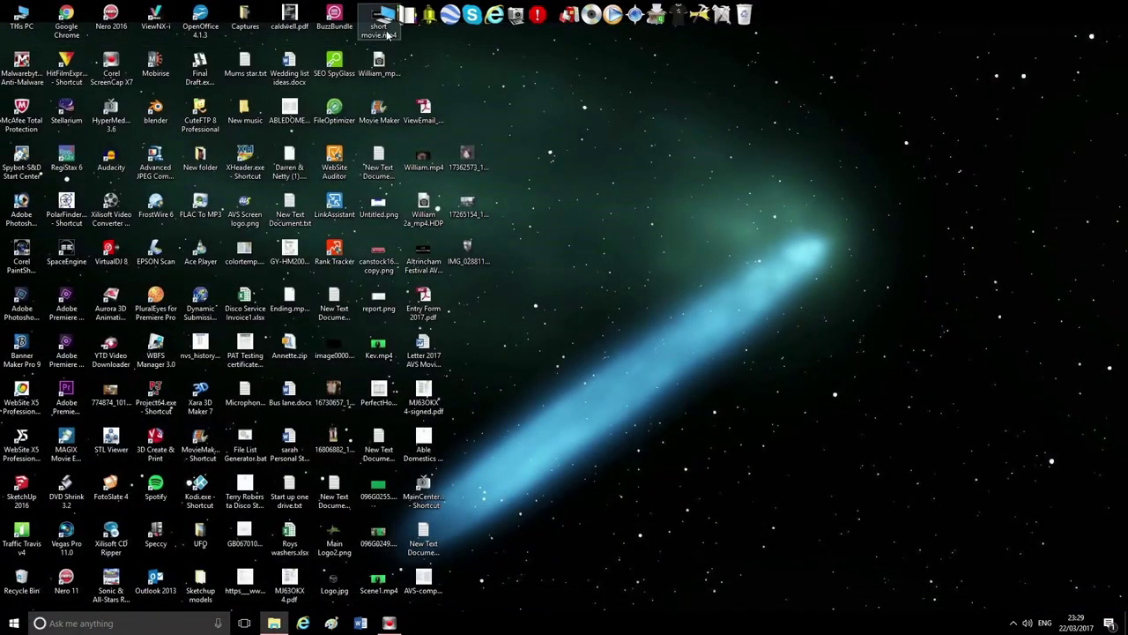
# Step: Move short movie.mp4 on the Windows desktop to the free spot beneath the IMG_028811 image, and open it for playback
pyautogui.moveTo(379, 26); pyautogui.dragTo(471, 302)
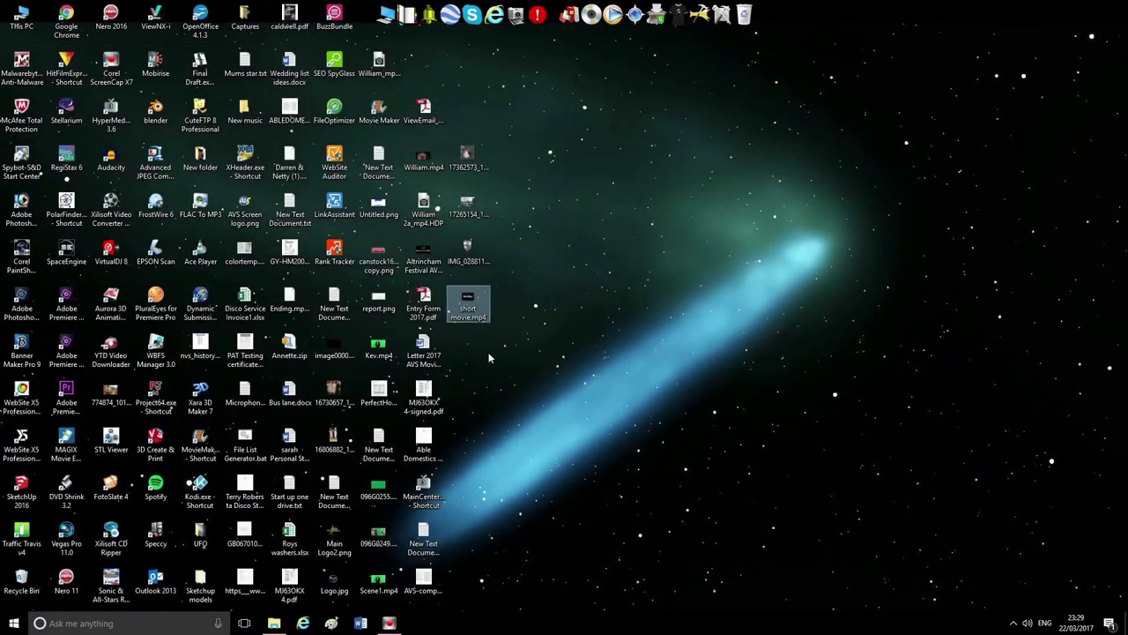
pyautogui.doubleClick(473, 304)
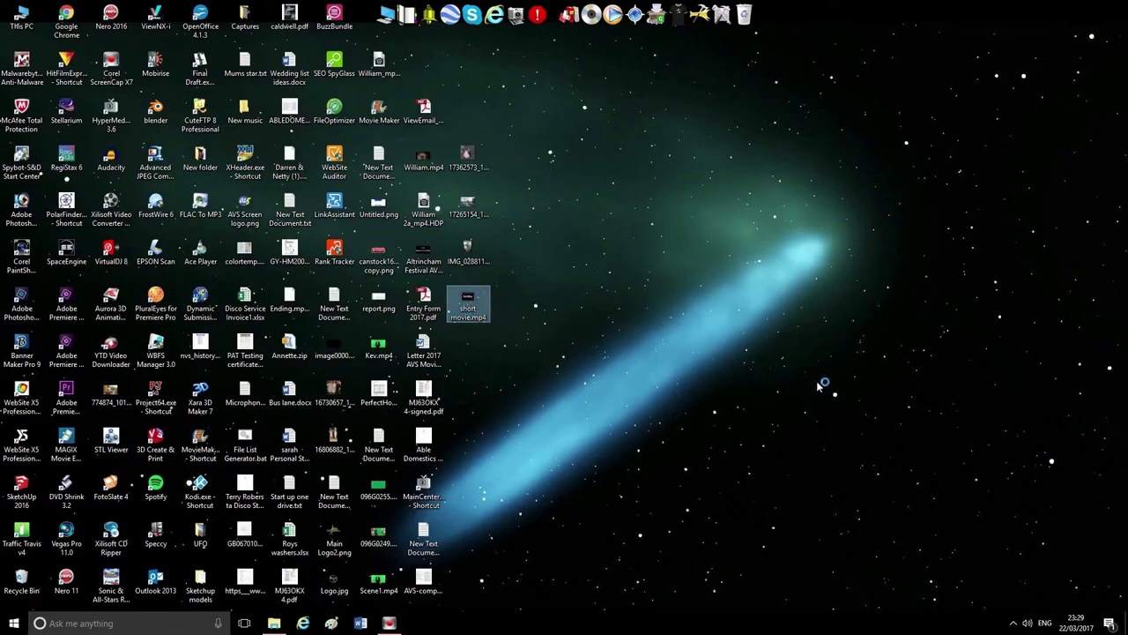